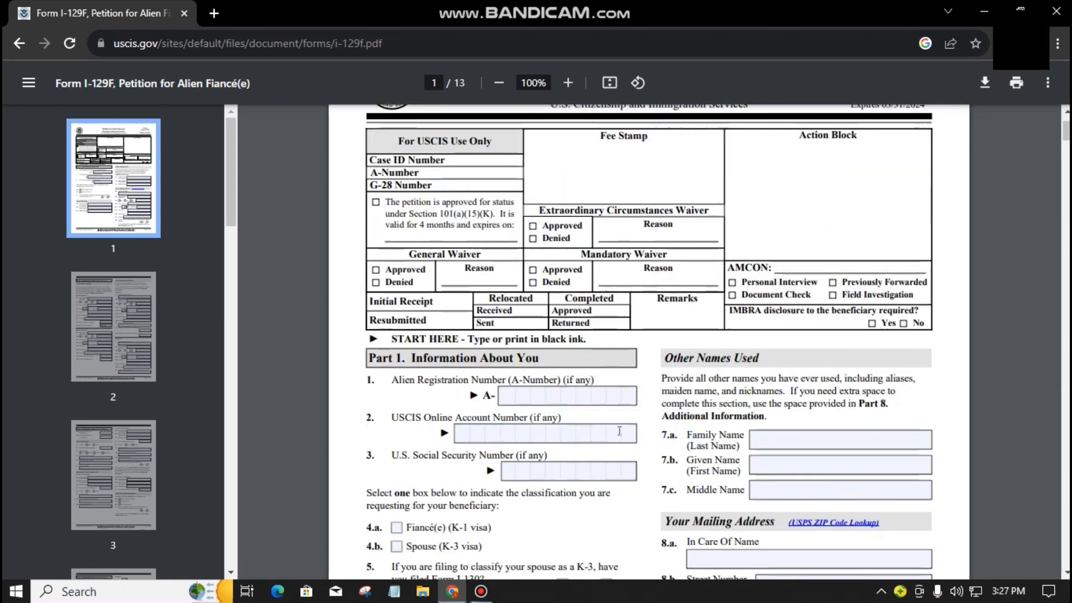
Step: Enter n/a in the A-Number and USCIS Online Account Number fields
click(506, 397)
scroll(466, 428, up, 2)
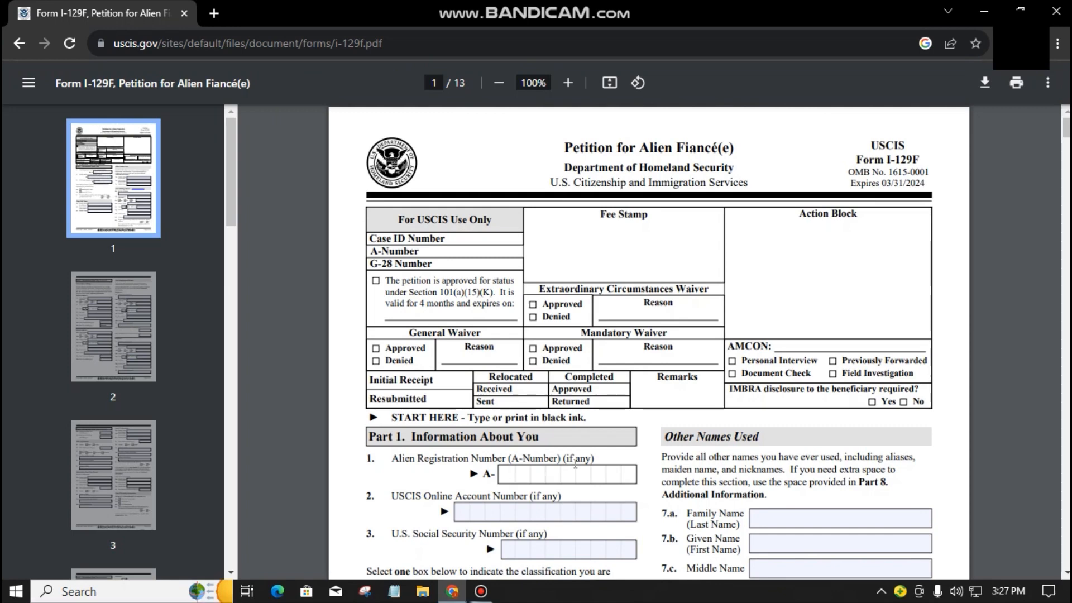
text(n/a)
click(483, 515)
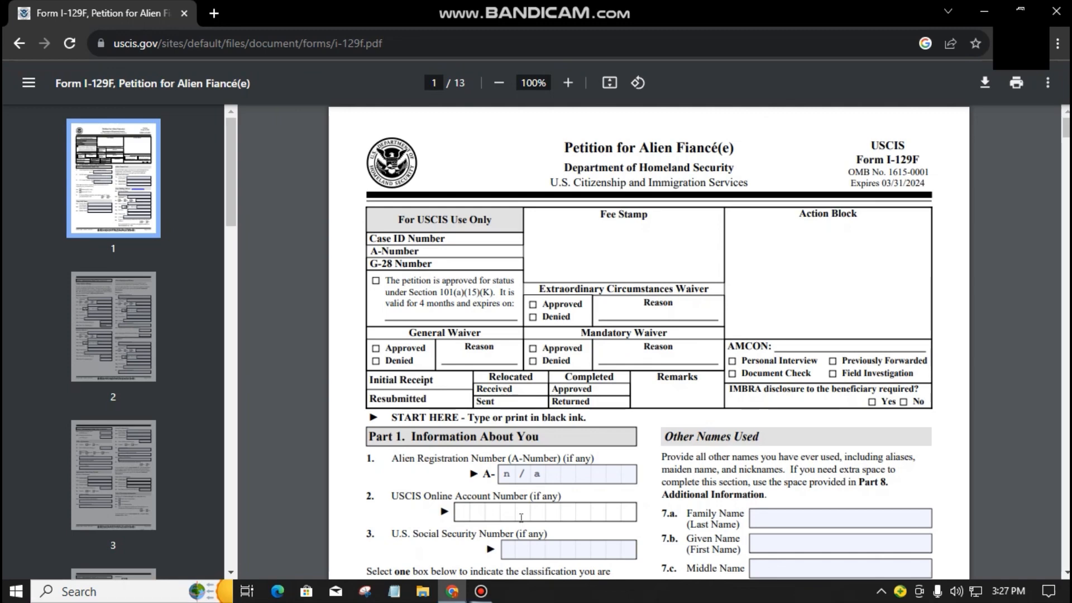
text(n/a)
Step: Enter the petitioner's Social Security Number
scroll(609, 491, down, 3)
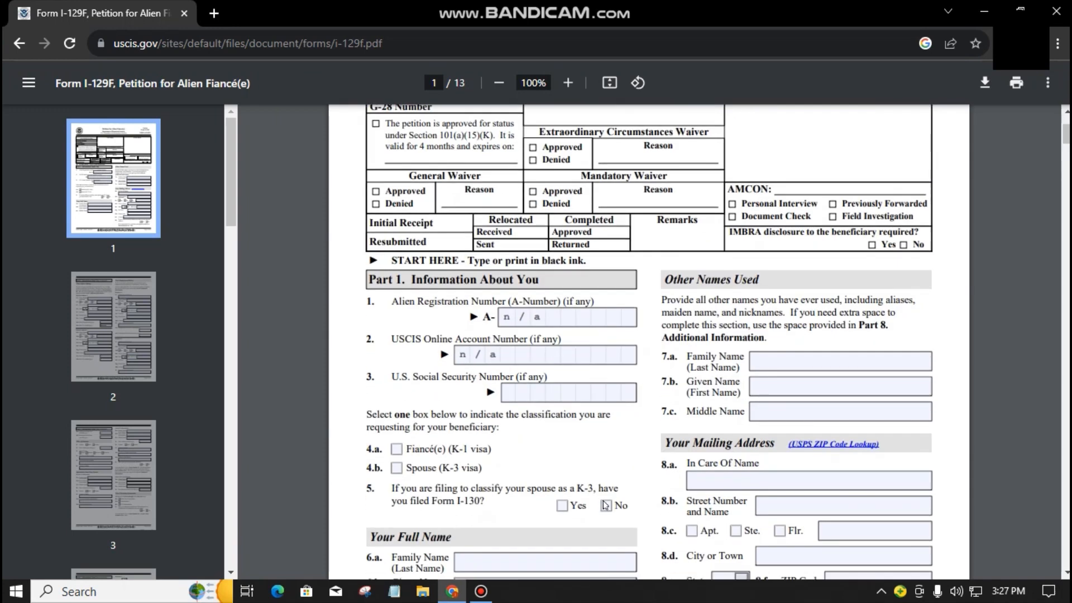
click(524, 385)
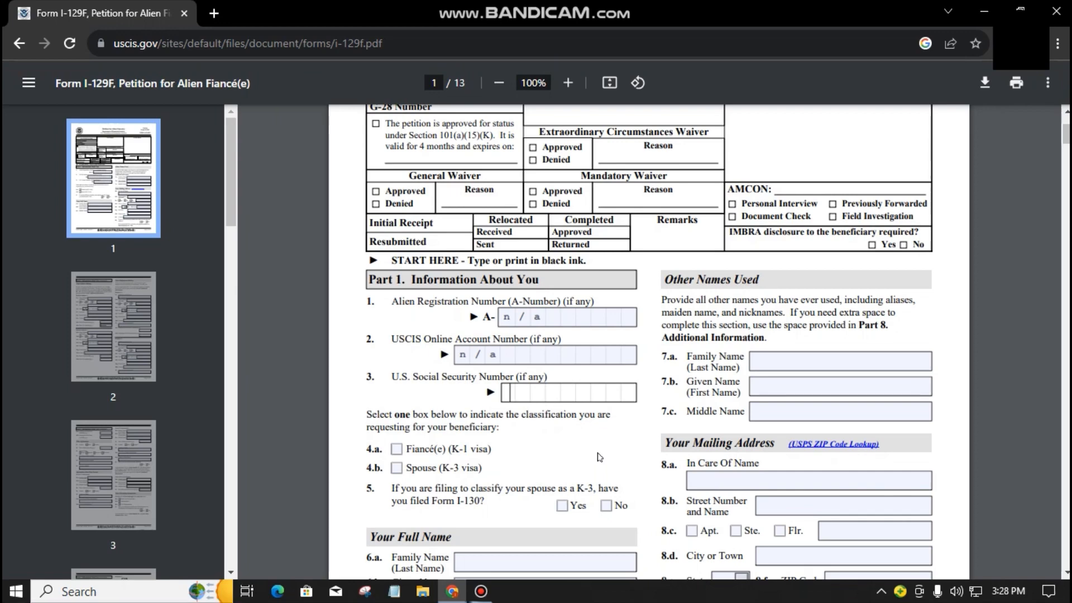
text(123456798)
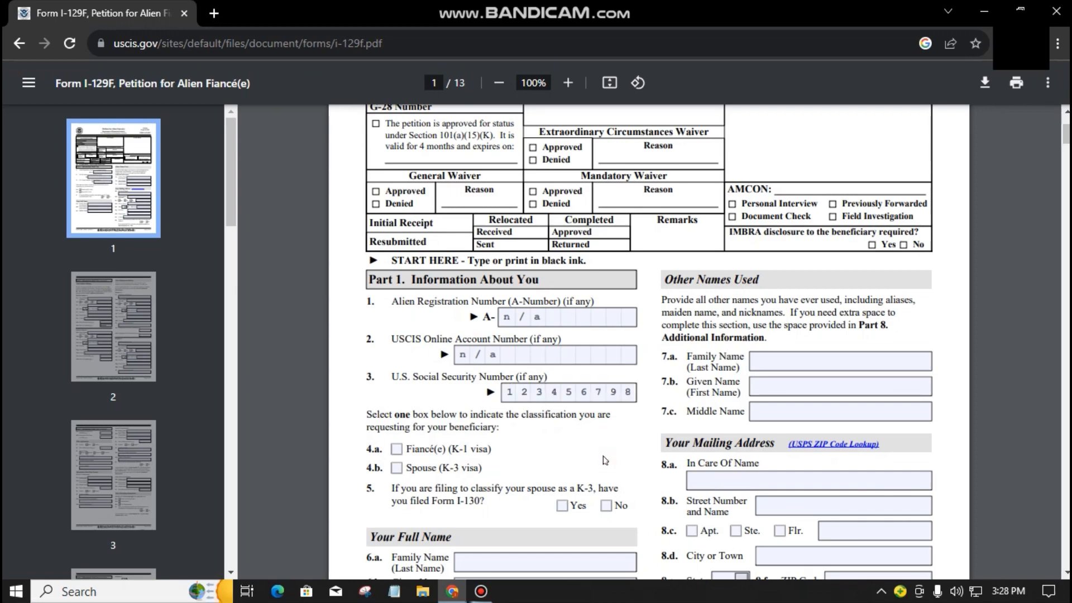
Step: Tick classification 4.a Fiancé(e) (K-1 visa)
scroll(603, 458, down, 2)
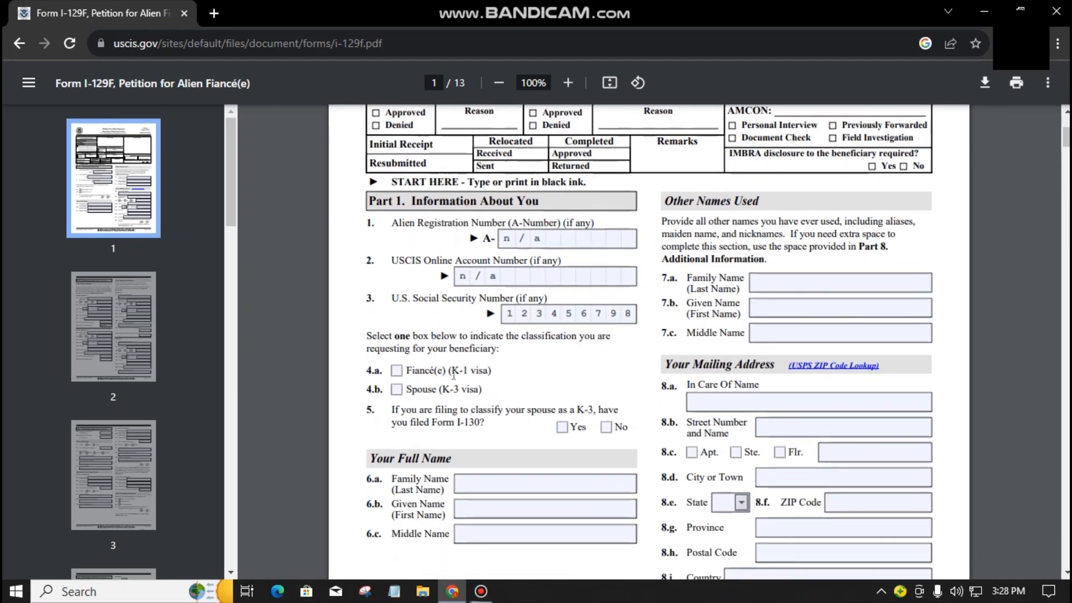
click(396, 370)
click(508, 432)
scroll(590, 352, down, 2)
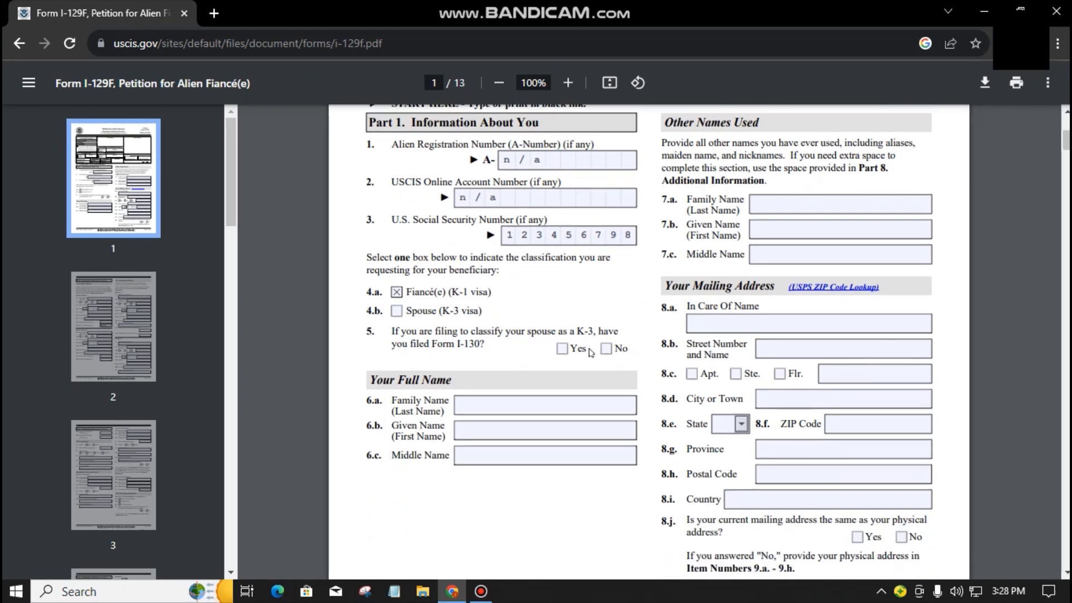
click(485, 399)
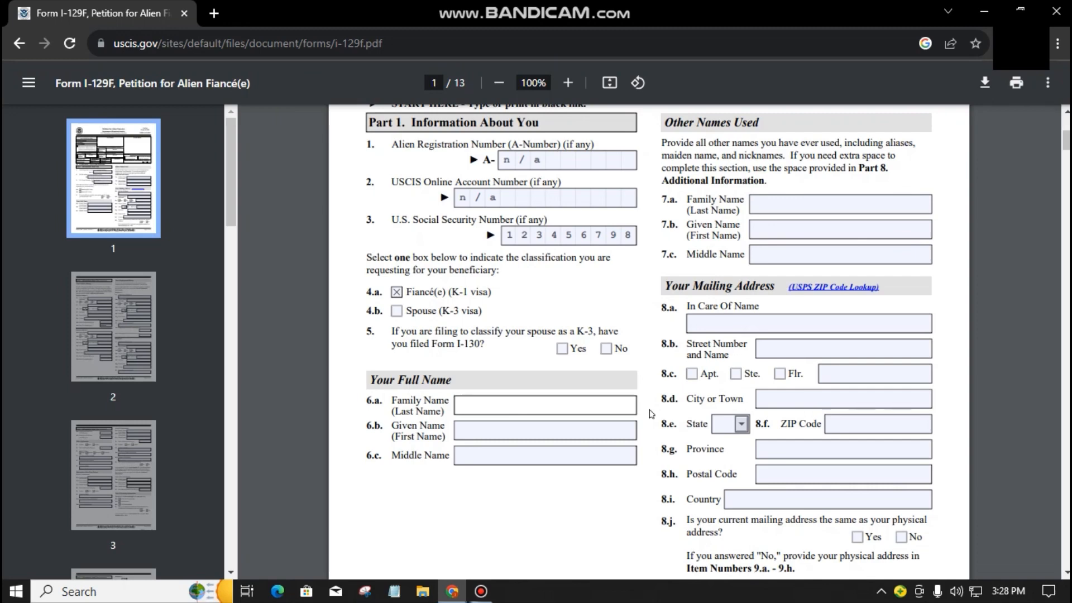
Step: Enter the petitioner's family, given and middle names in fields 6.a–6.c
text(SMITH)
key(Tab)
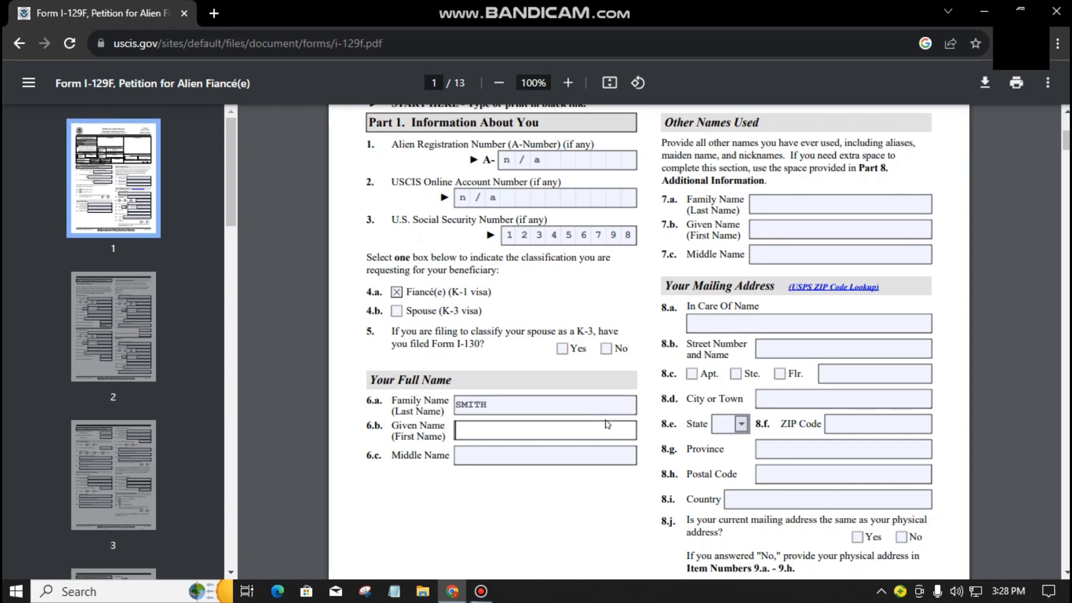
text(JOHN)
click(526, 455)
text(DOE)
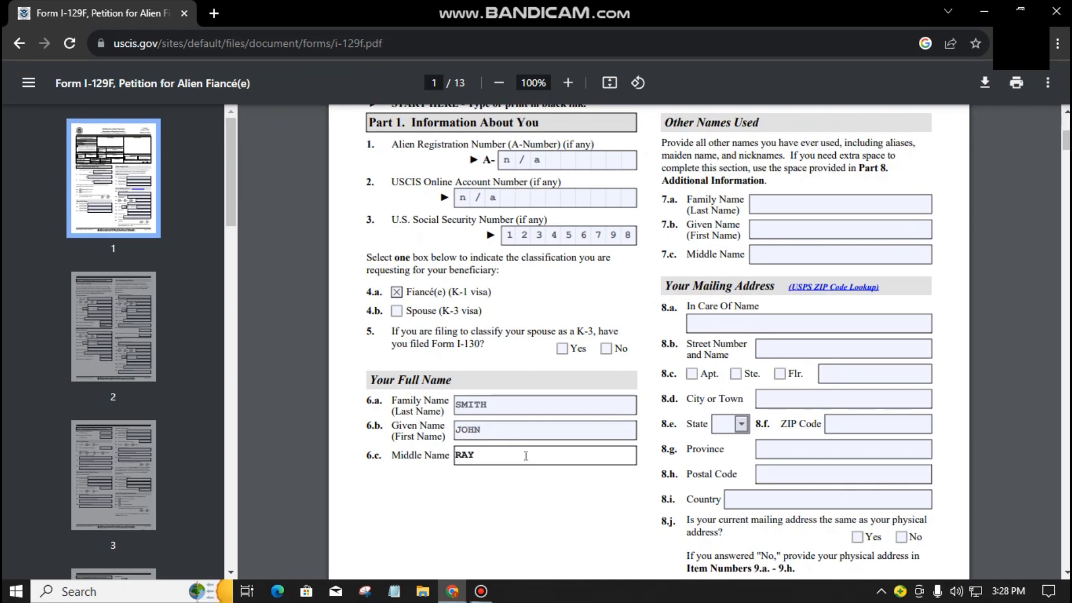
click(544, 504)
scroll(554, 500, up, 4)
scroll(769, 381, down, 2)
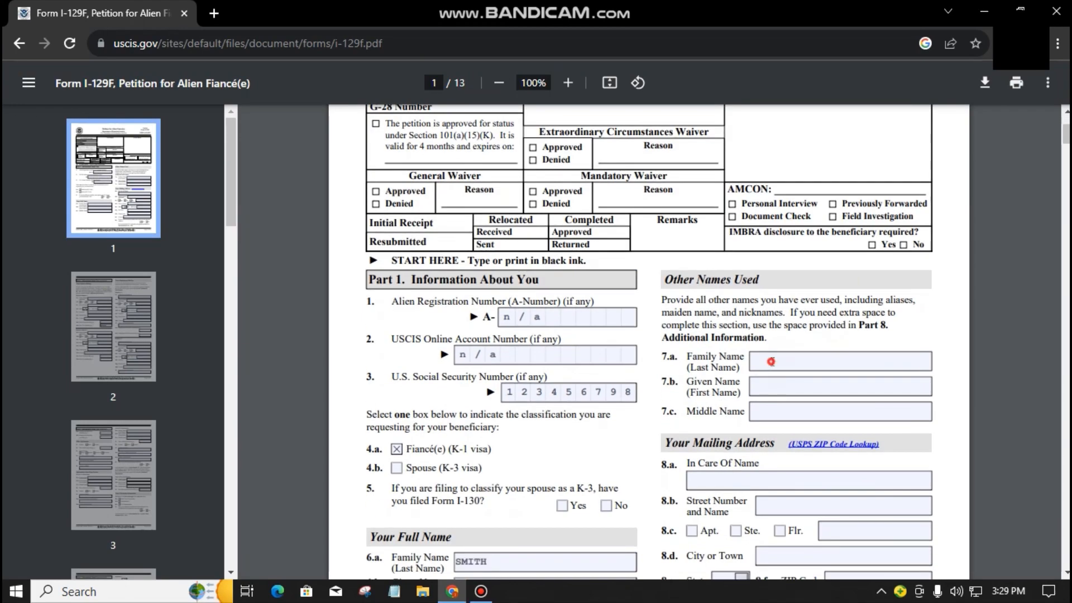
Step: Enter N/A in Other Names Used fields 7.a, 7.b and 7.c
click(771, 362)
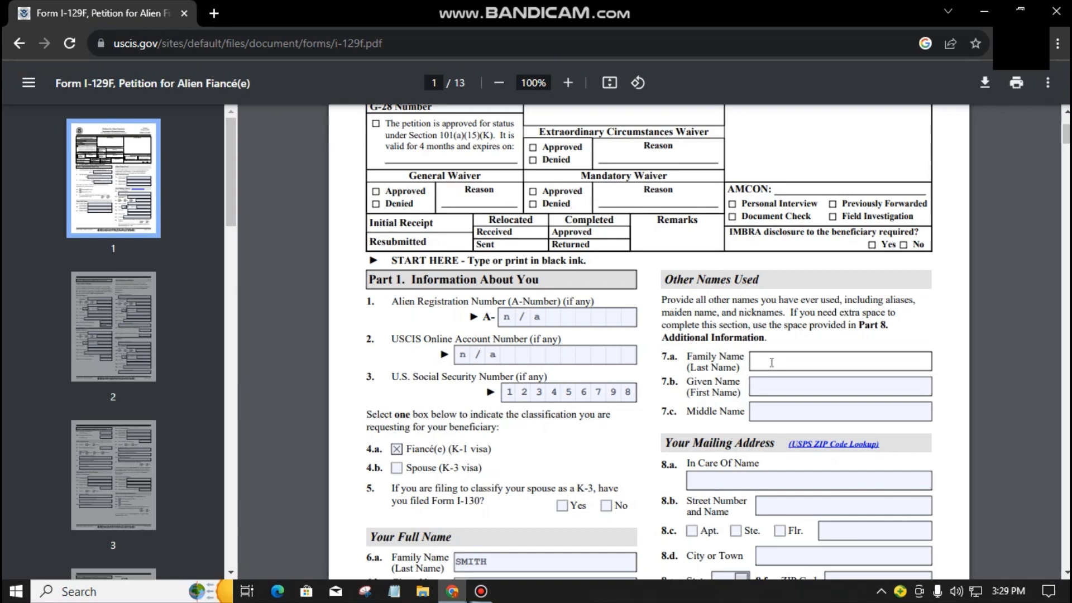
text(N/A)
key(Tab)
text(N/A)
click(767, 410)
text(N/A)
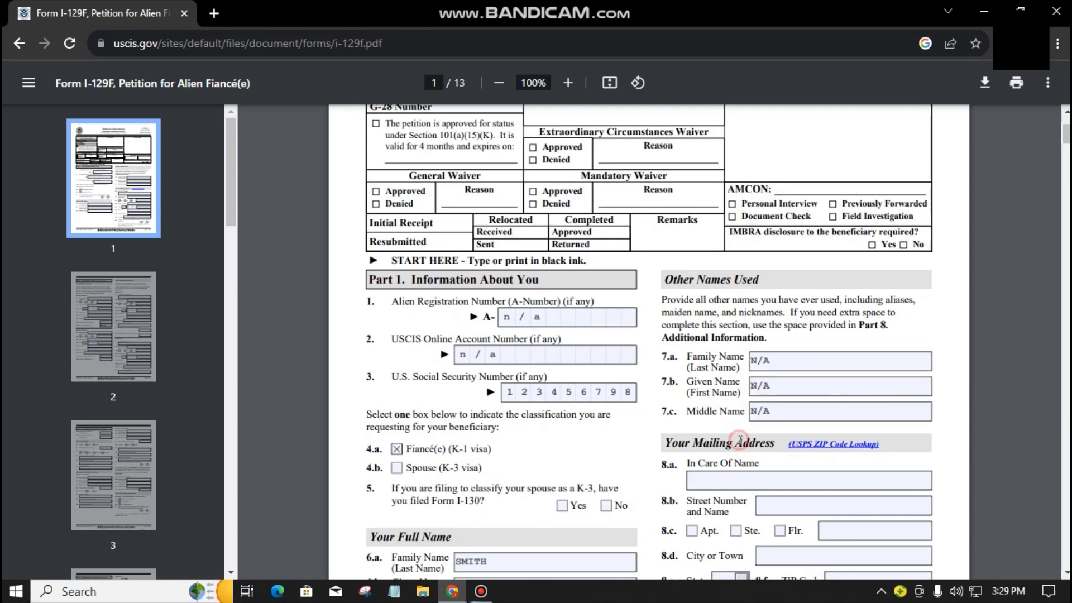
scroll(769, 390, down, 3)
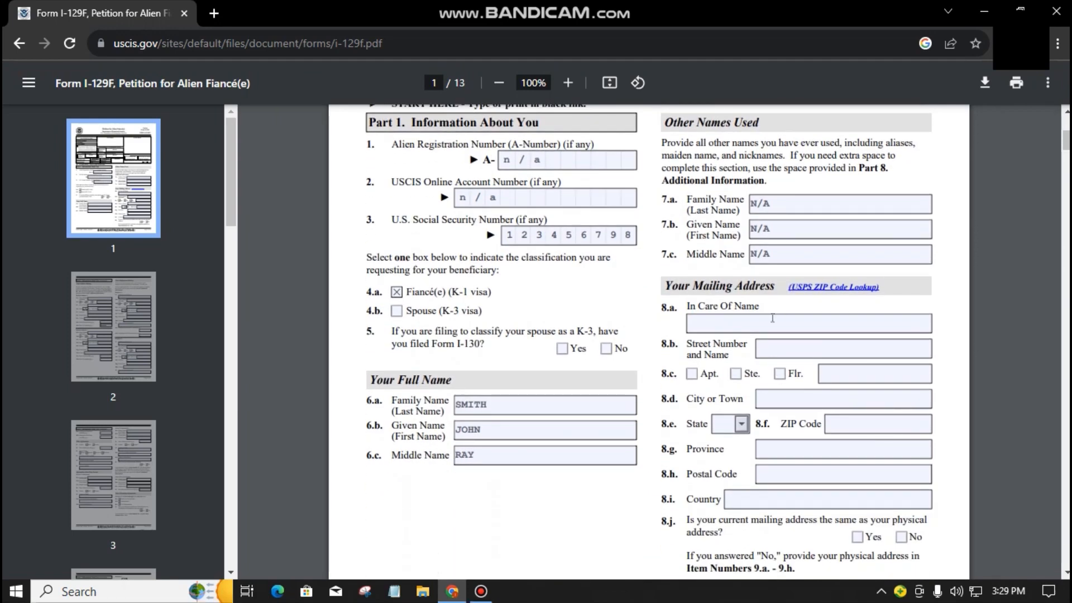
click(775, 322)
scroll(823, 325, down, 2)
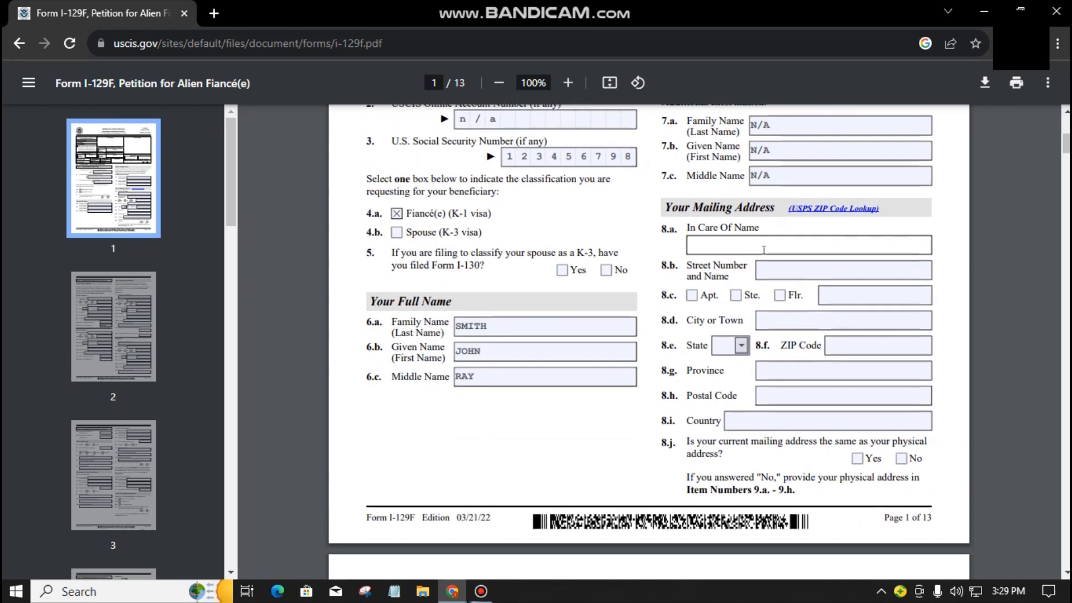
Step: Enter the mailing street address and city, and choose TX as the state
click(779, 265)
scroll(789, 271, down, 2)
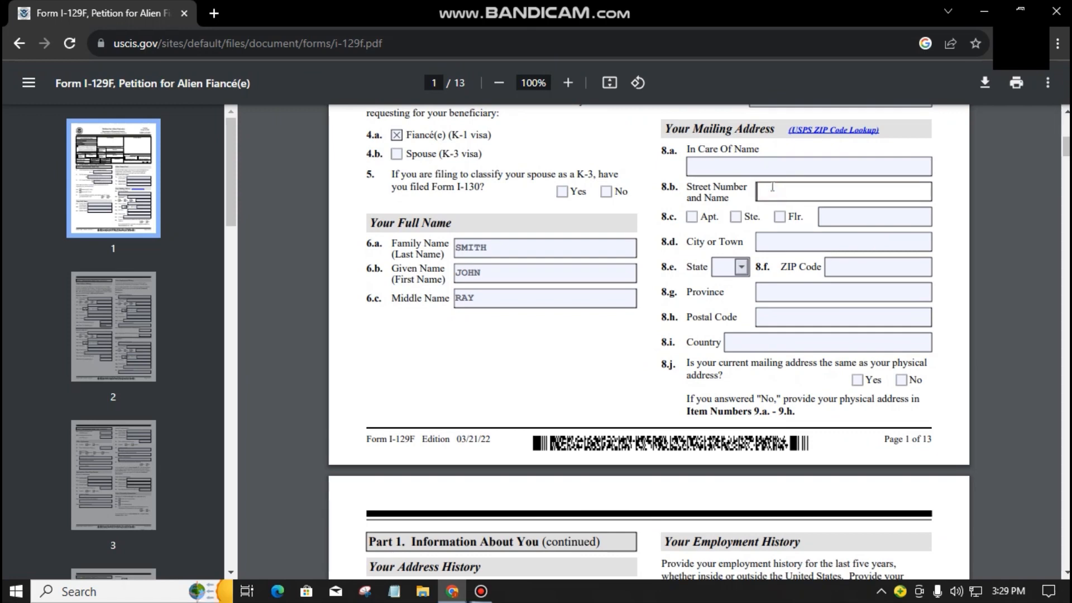
click(816, 246)
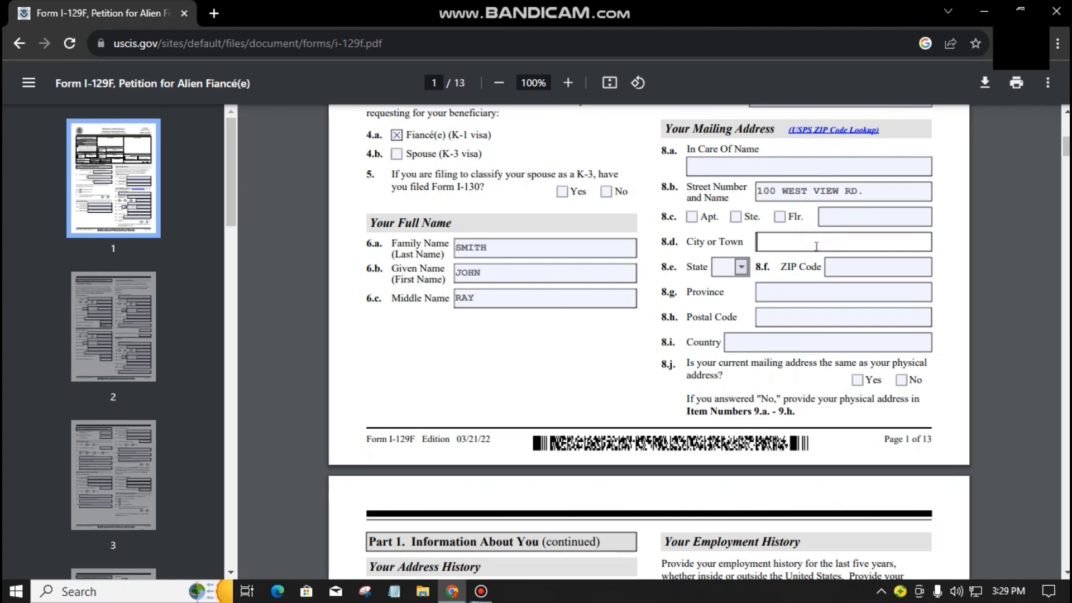
text(MIDWAY)
click(741, 266)
scroll(722, 352, down, 8)
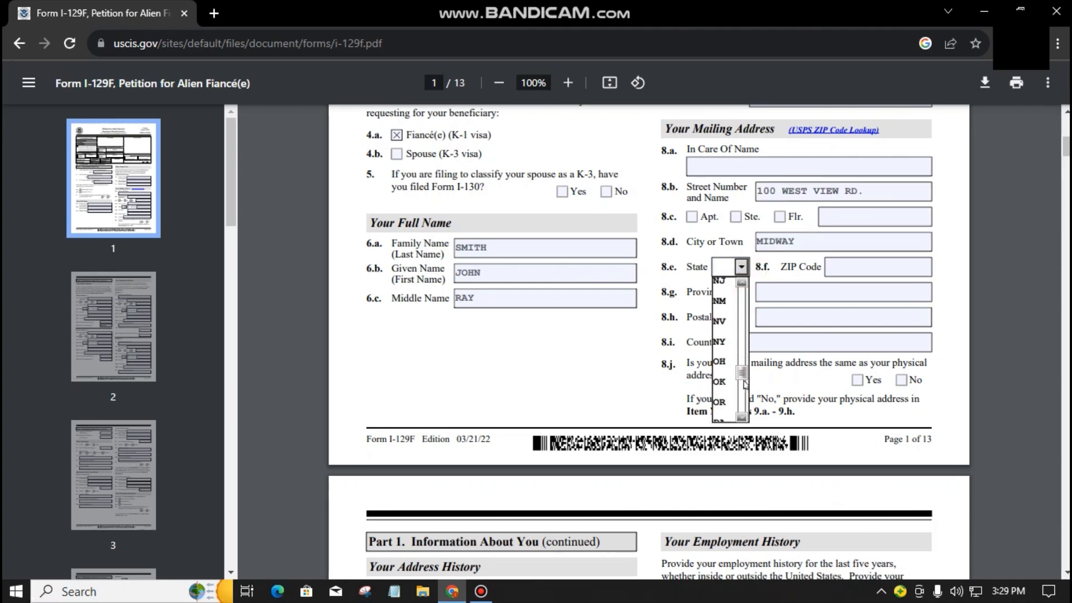
scroll(722, 353, up, 1)
click(722, 378)
Step: Enter the mailing ZIP code and USA as the country
click(857, 341)
text(12345)
click(779, 415)
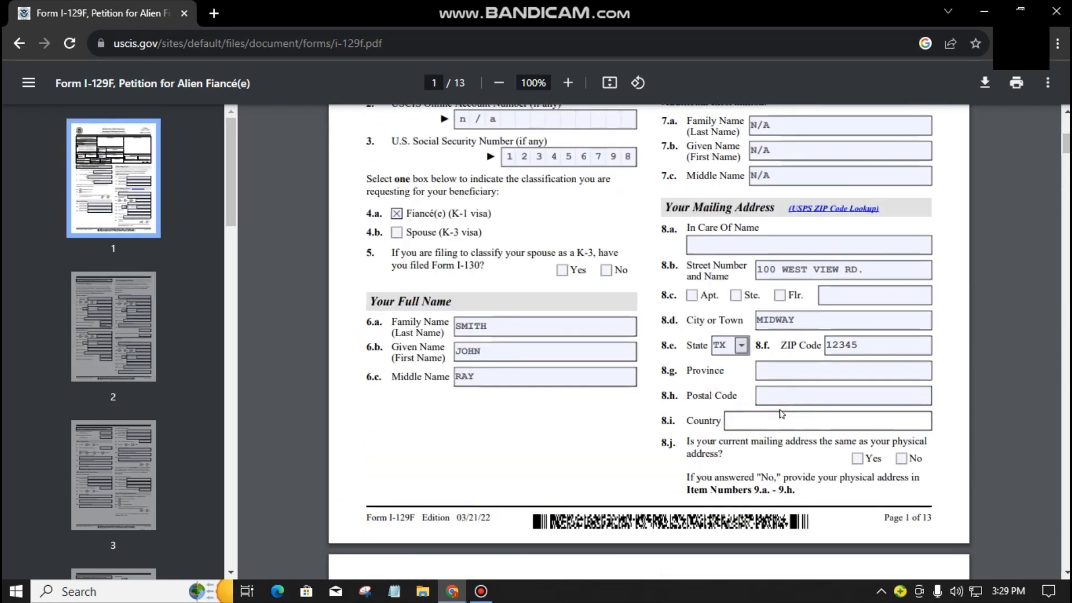
text(USA)
click(775, 444)
scroll(775, 445, down, 1)
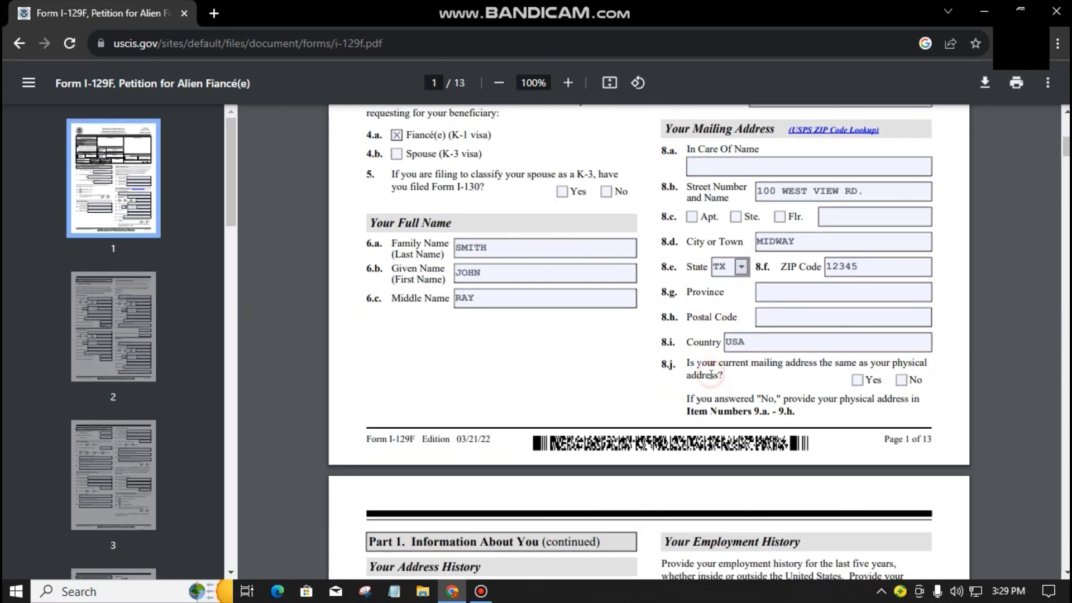
Step: Answer Yes to 8.j, mailing address same as physical address
click(823, 370)
click(857, 380)
scroll(877, 404, down, 2)
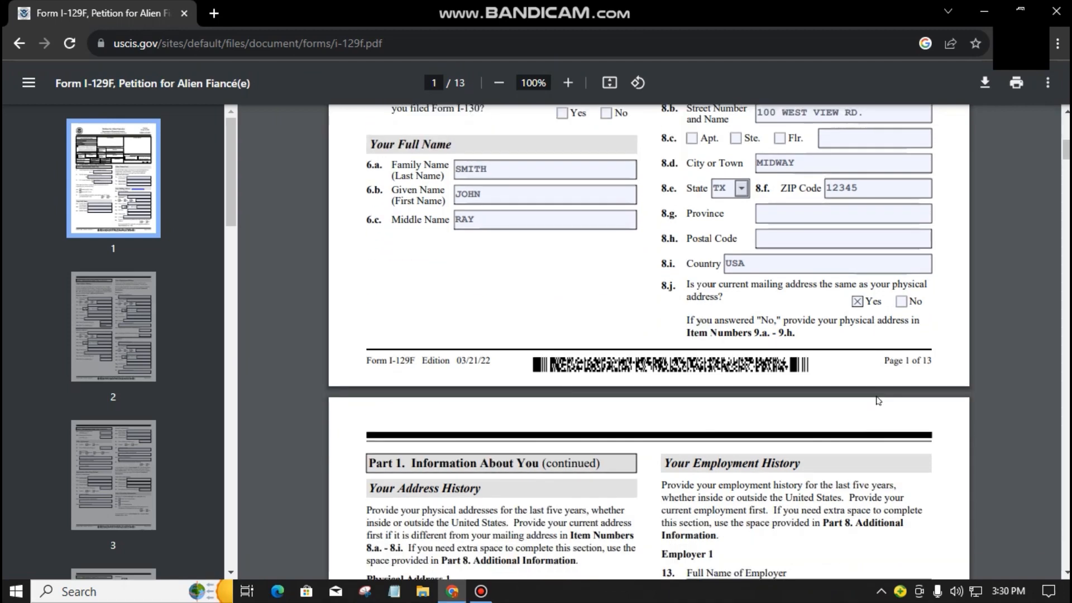
scroll(552, 324, down, 6)
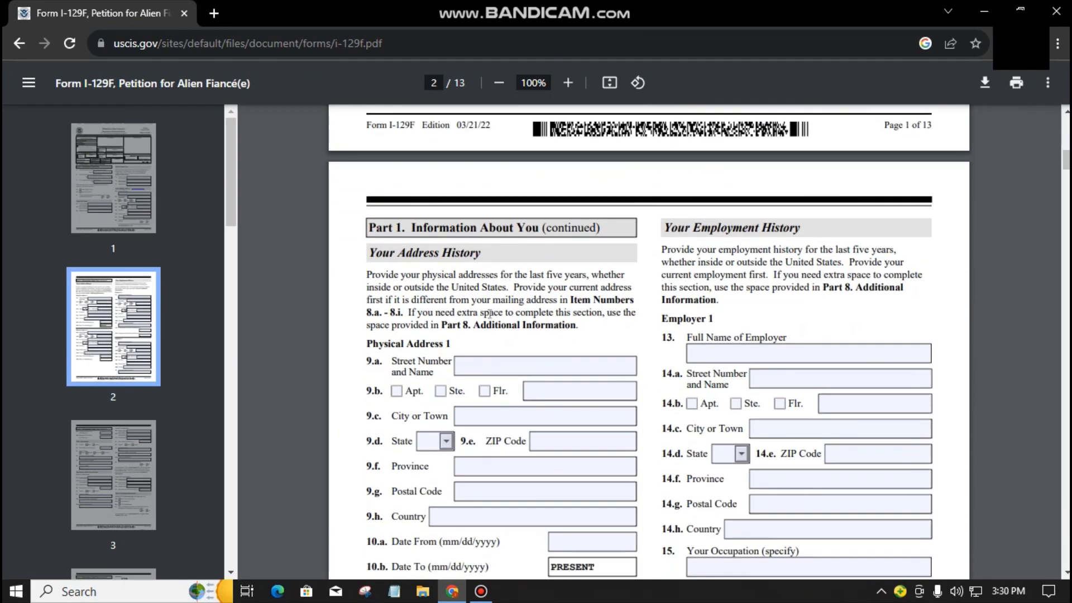
scroll(390, 311, down, 2)
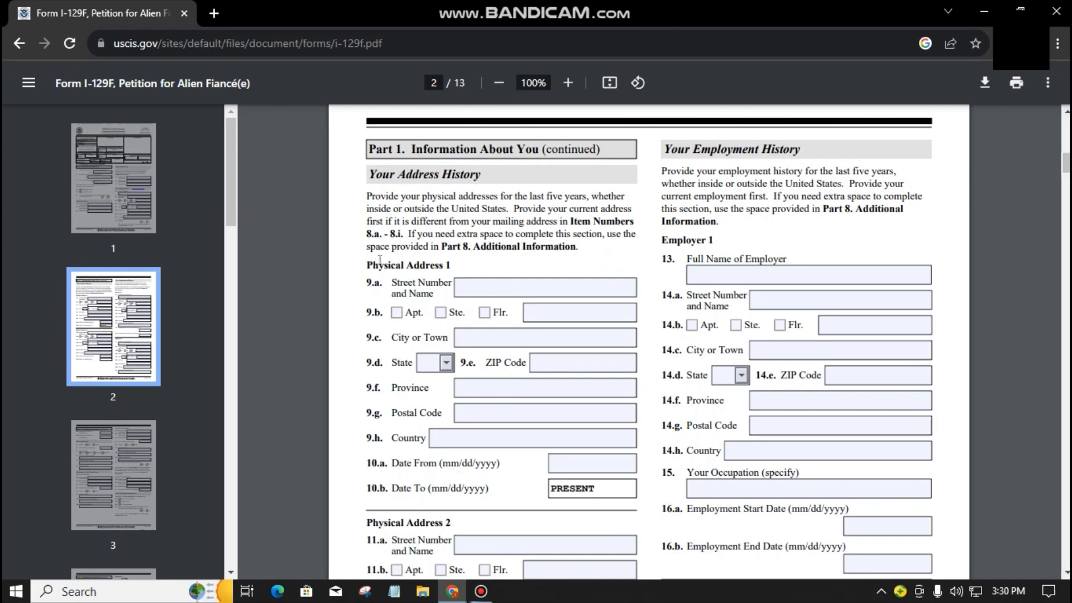
scroll(629, 463, up, 3)
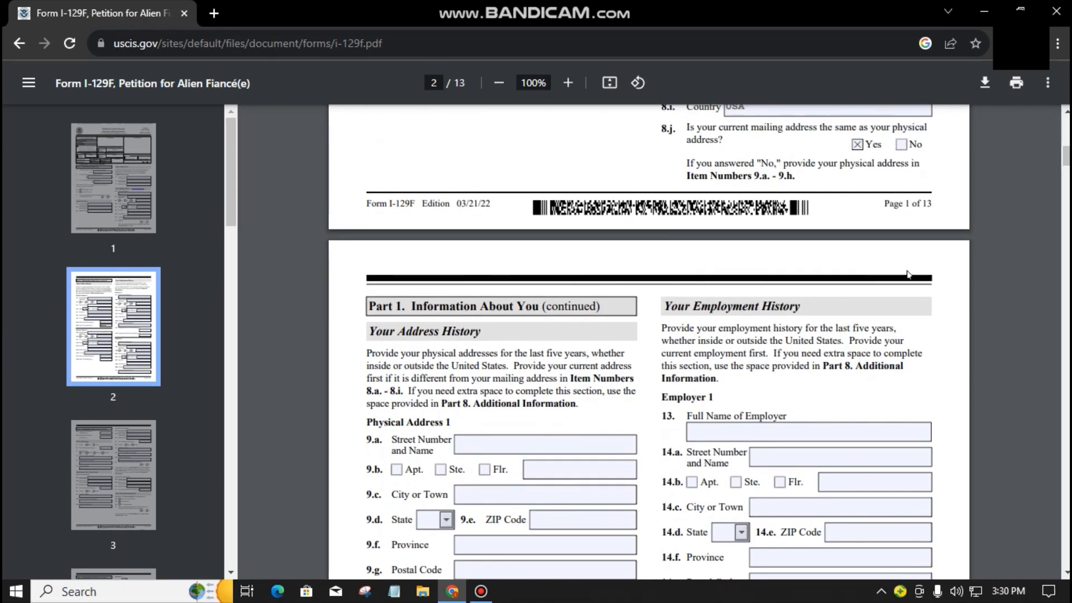
scroll(547, 430, down, 3)
scroll(548, 430, down, 6)
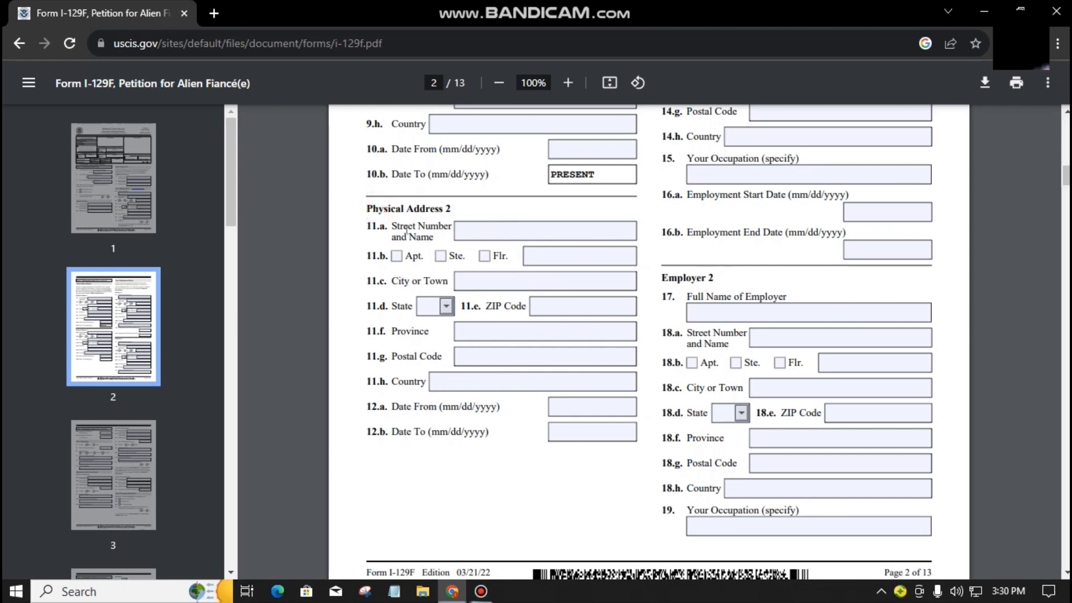
triple_click(409, 209)
click(477, 466)
scroll(639, 514, up, 7)
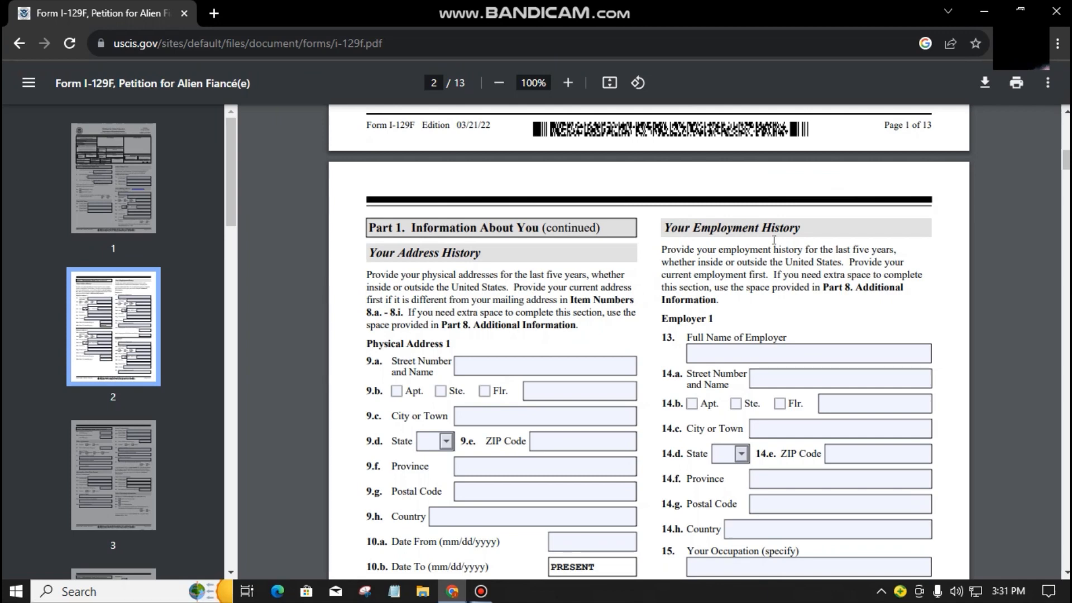
click(741, 354)
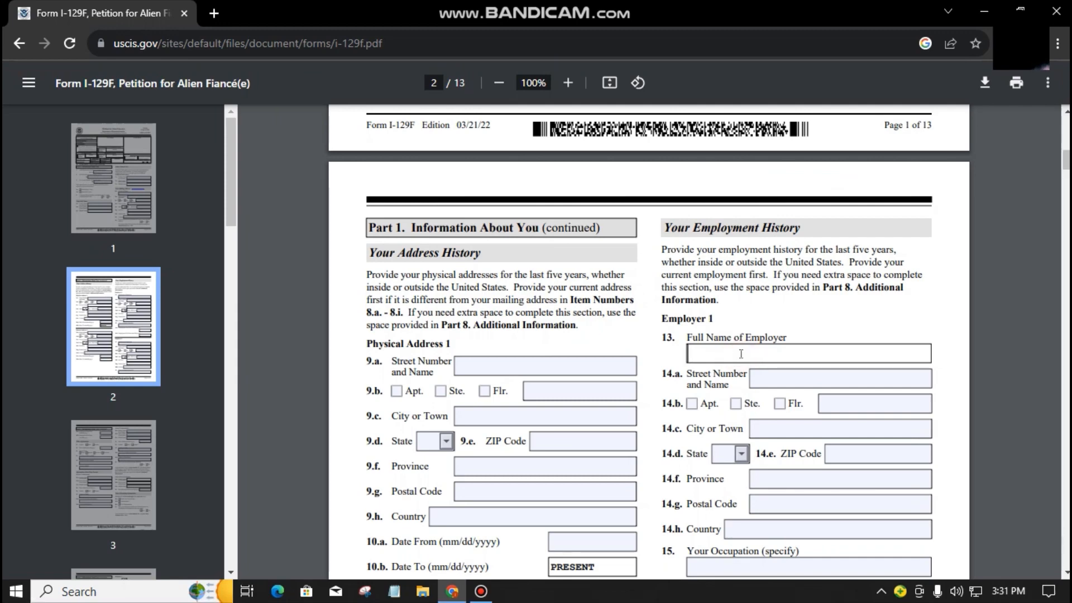
scroll(754, 387, down, 1)
click(746, 493)
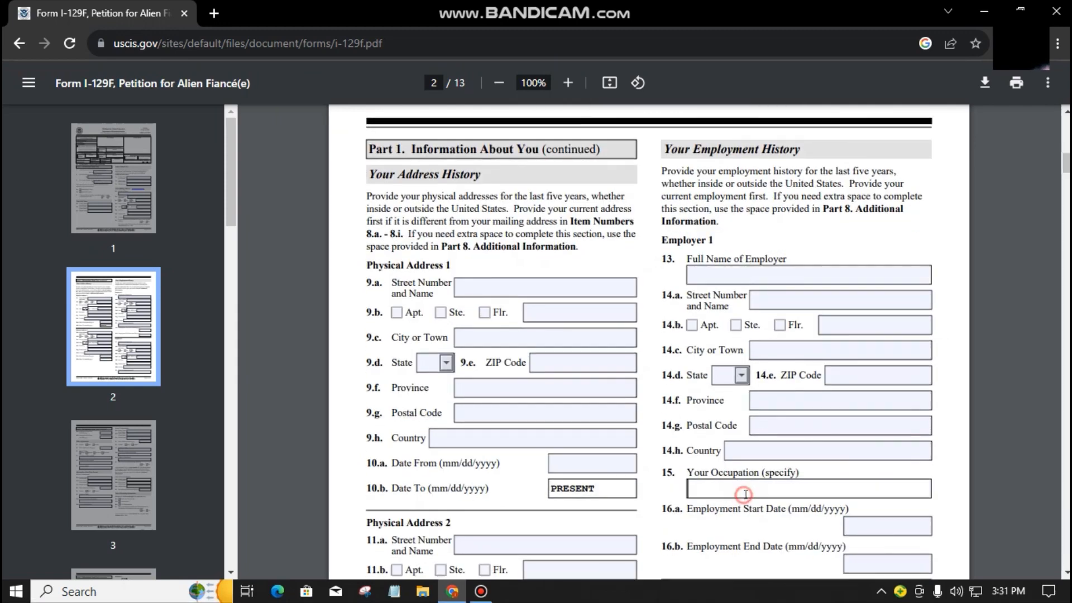
scroll(746, 492, down, 1)
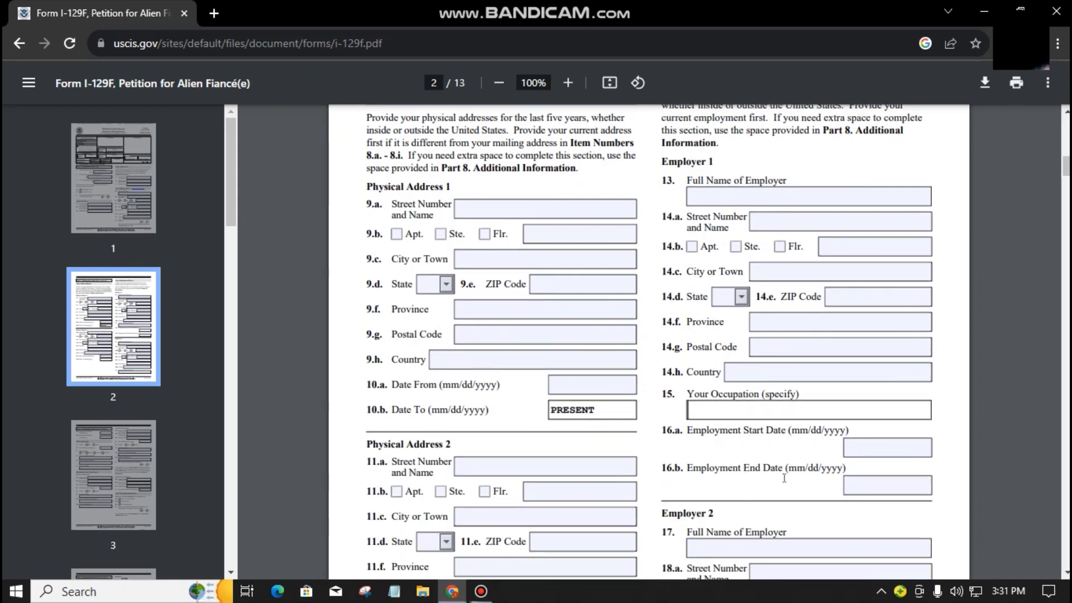
scroll(784, 477, up, 1)
scroll(784, 478, up, 1)
click(740, 275)
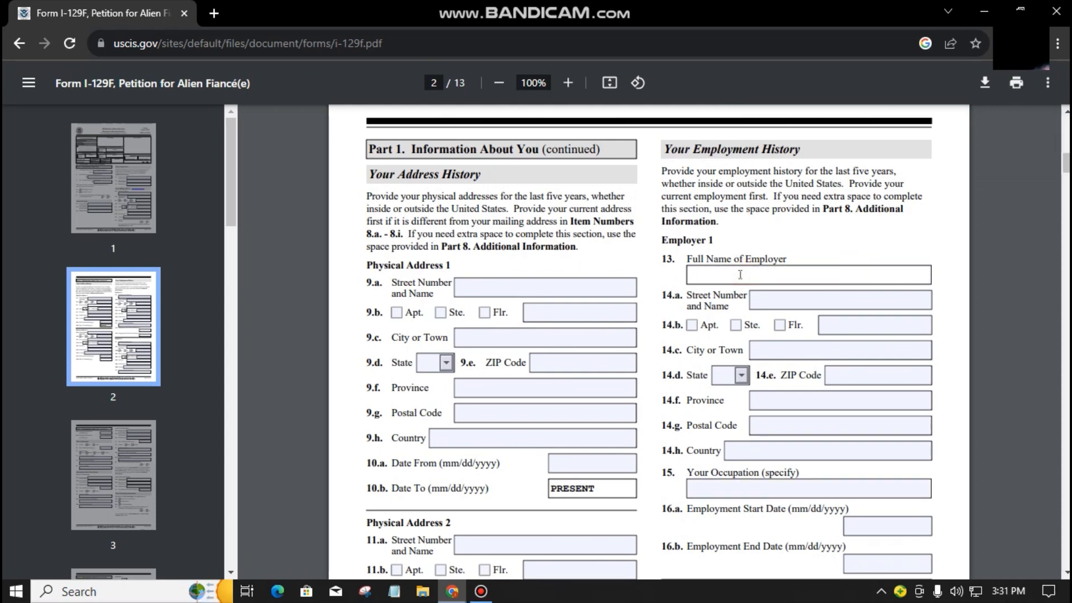
Step: Enter employer TECHNOWORKS INC. with its street address and city, and choose state TX
text(TECHNOWORKS INC.)
click(801, 295)
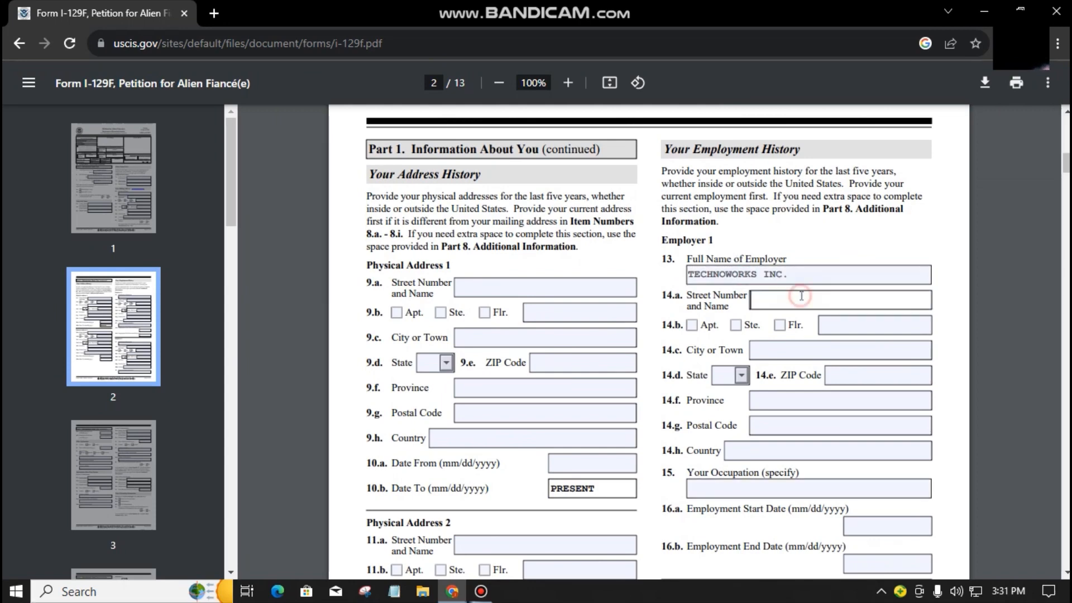
text(121 NEW AVE.)
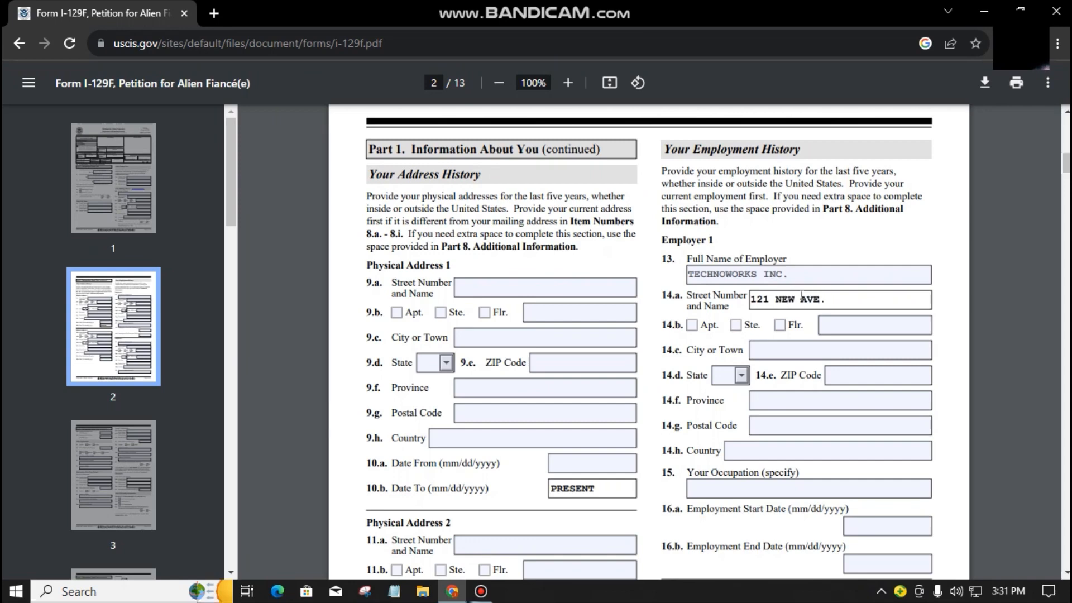
click(779, 351)
text(HOUSTON)
key(t)
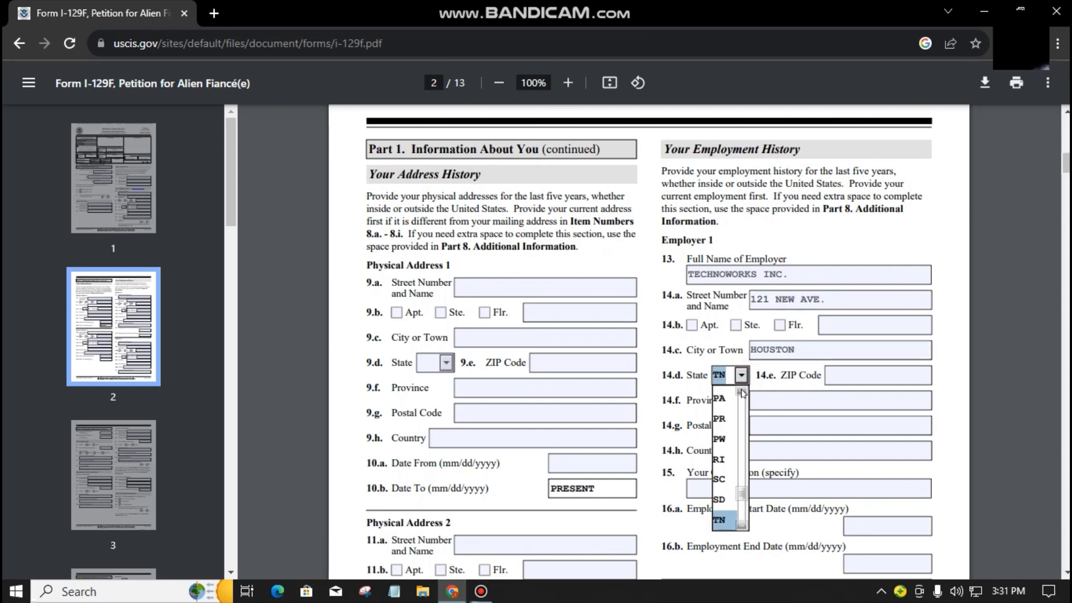
click(741, 525)
click(720, 521)
Step: Enter the employer's ZIP code, country USA and occupation TECHNICIAN
click(834, 378)
text(13263)
click(711, 434)
click(750, 447)
text(USA)
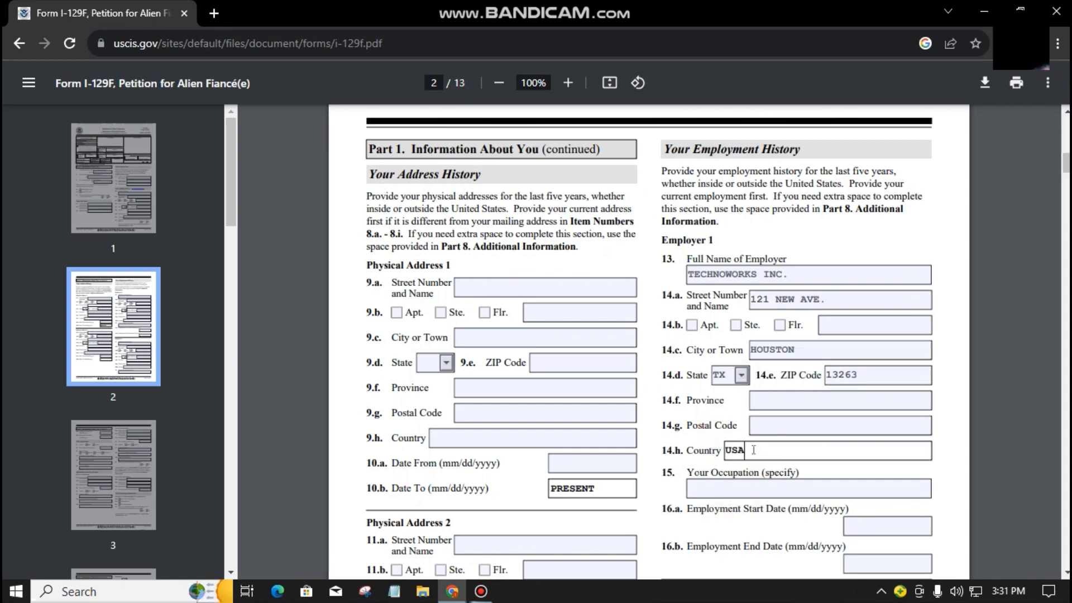
click(740, 483)
scroll(740, 483, down, 1)
text(TECHNICI)
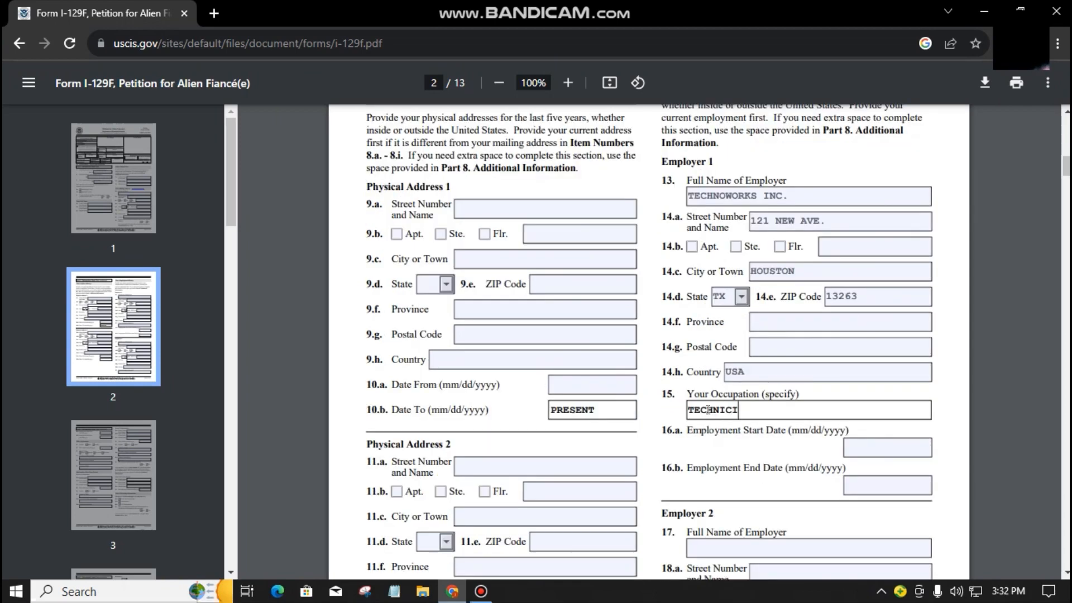
text(AN)
click(749, 428)
Step: Set the employment dates from 01/01/2015 to PRESENT
scroll(862, 394, down, 1)
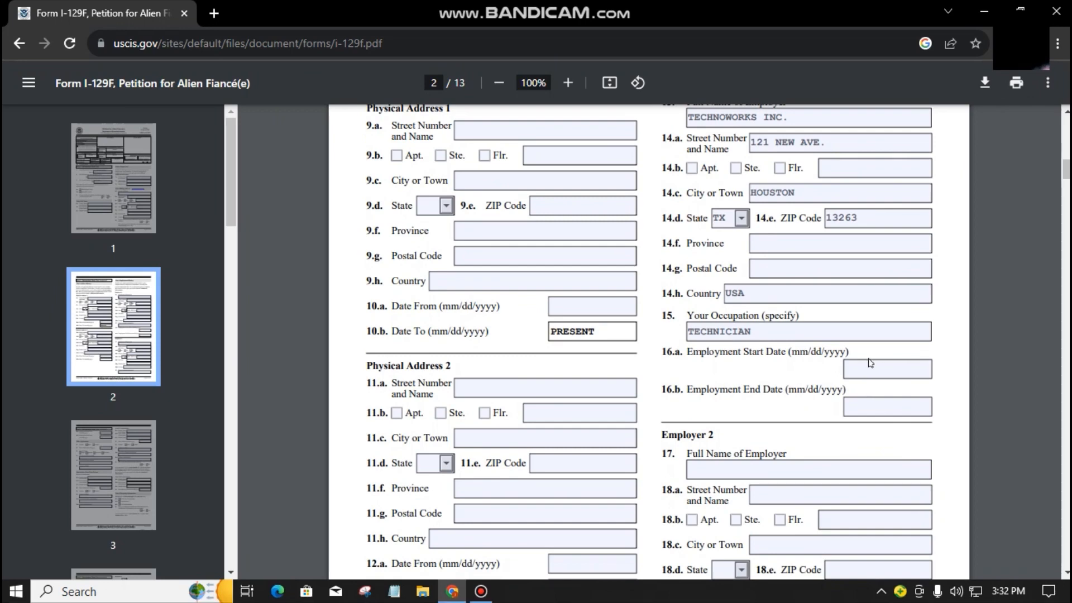
click(864, 371)
text(01/01/20)
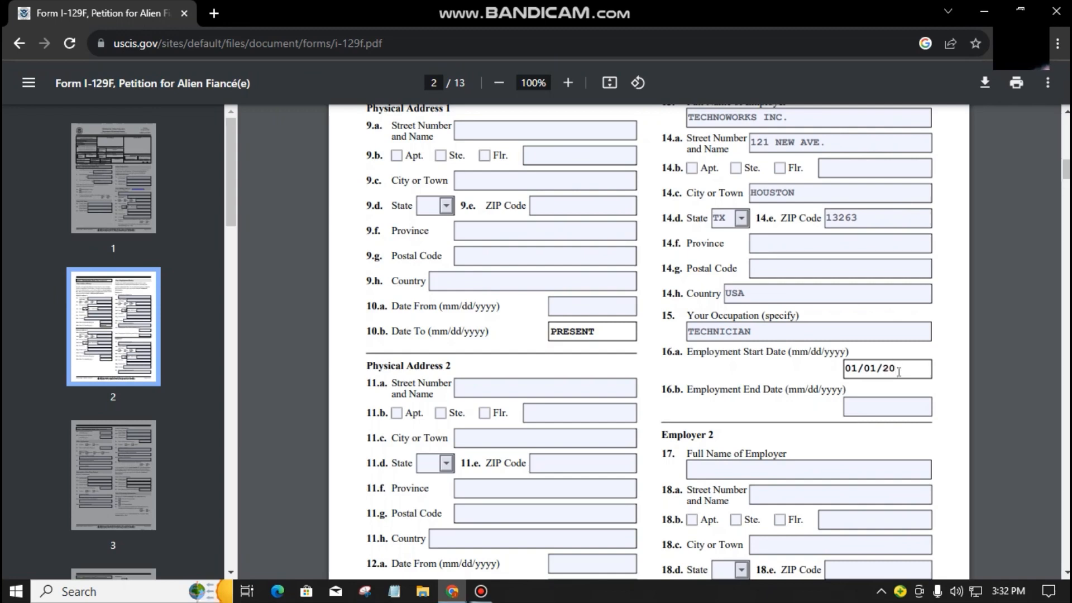
text(15)
click(887, 412)
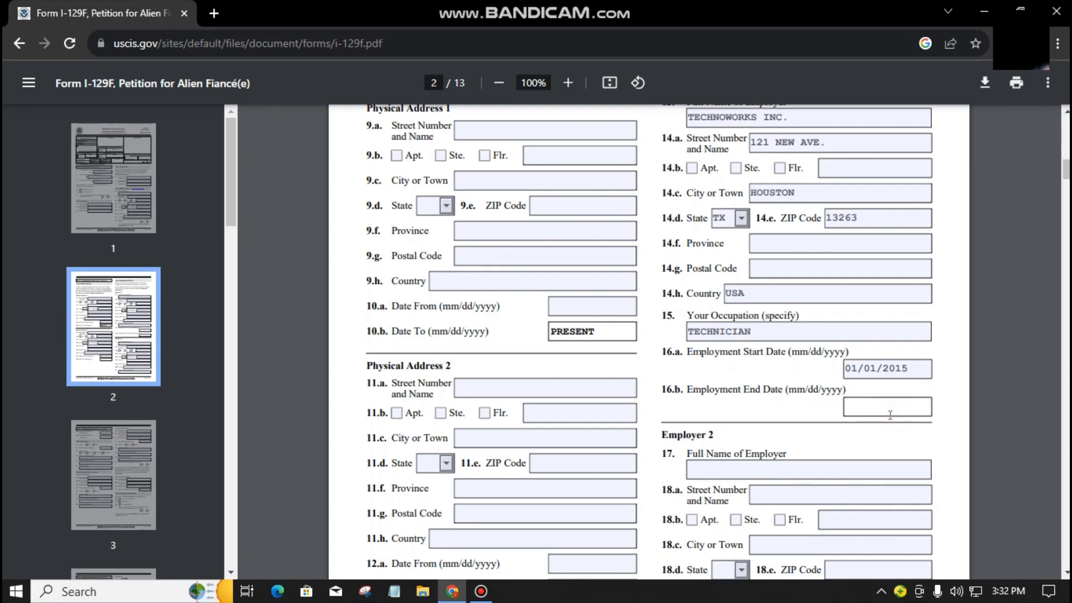
text(PRESENT)
Step: Leave Employer 2 and its employment dates blank and move to page 3
scroll(814, 306, down, 5)
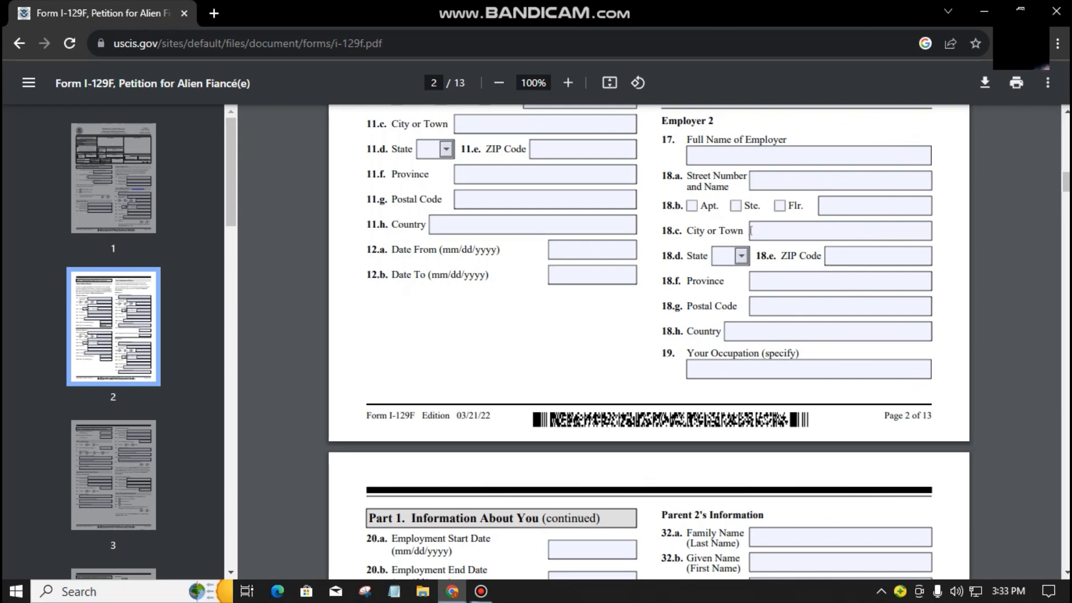
click(764, 157)
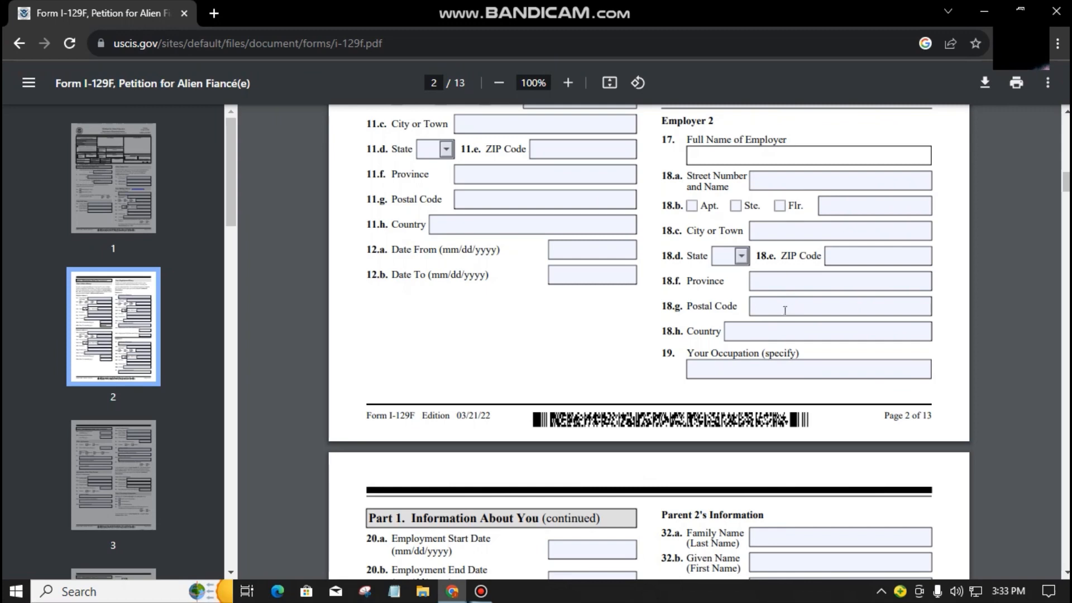
click(609, 369)
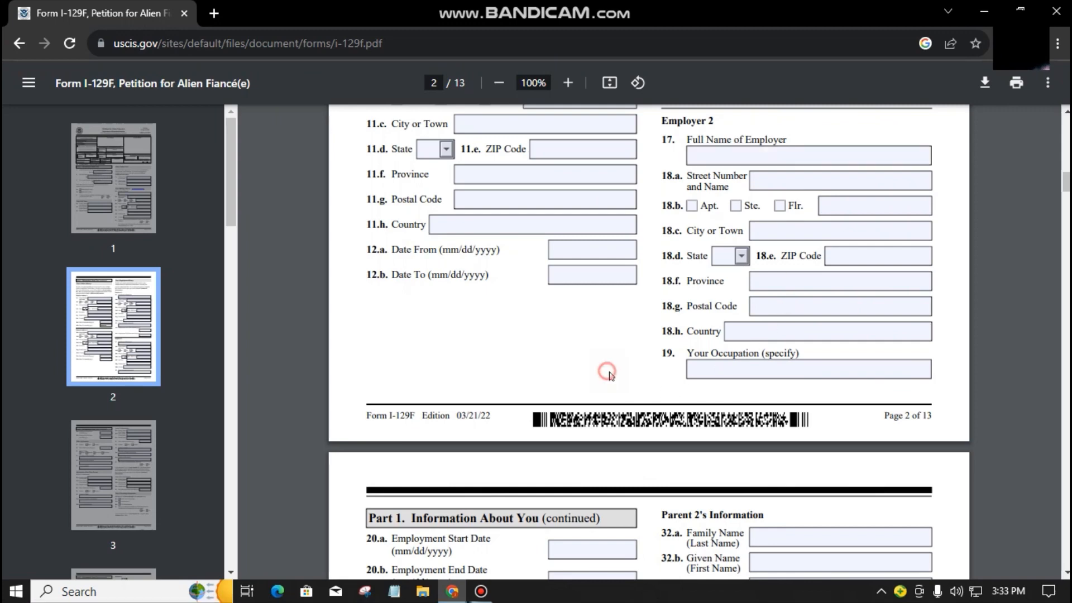
scroll(833, 427, up, 7)
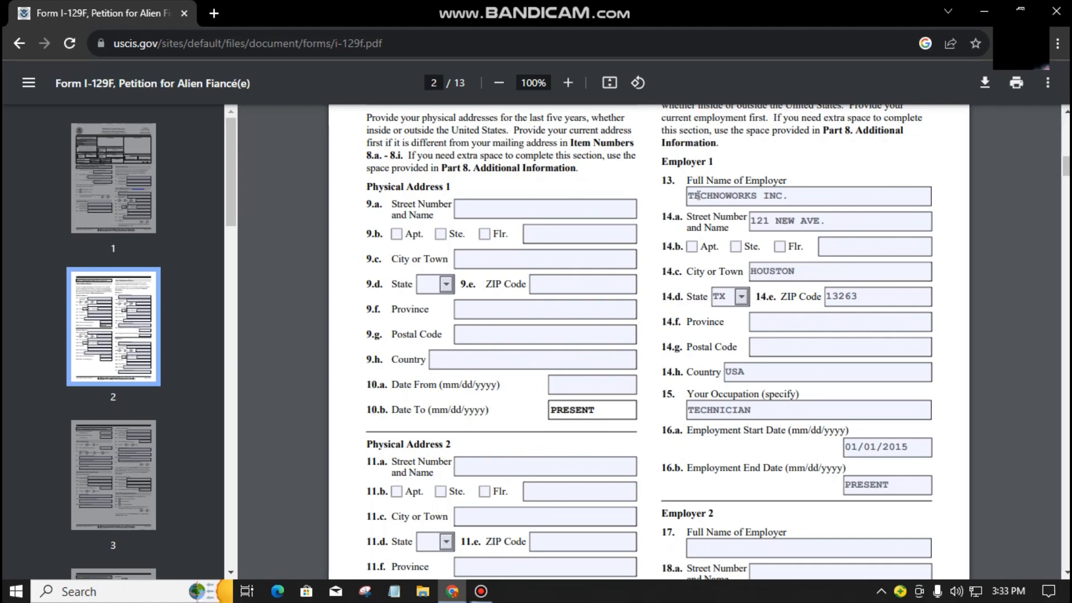
scroll(740, 366, down, 3)
scroll(834, 426, down, 3)
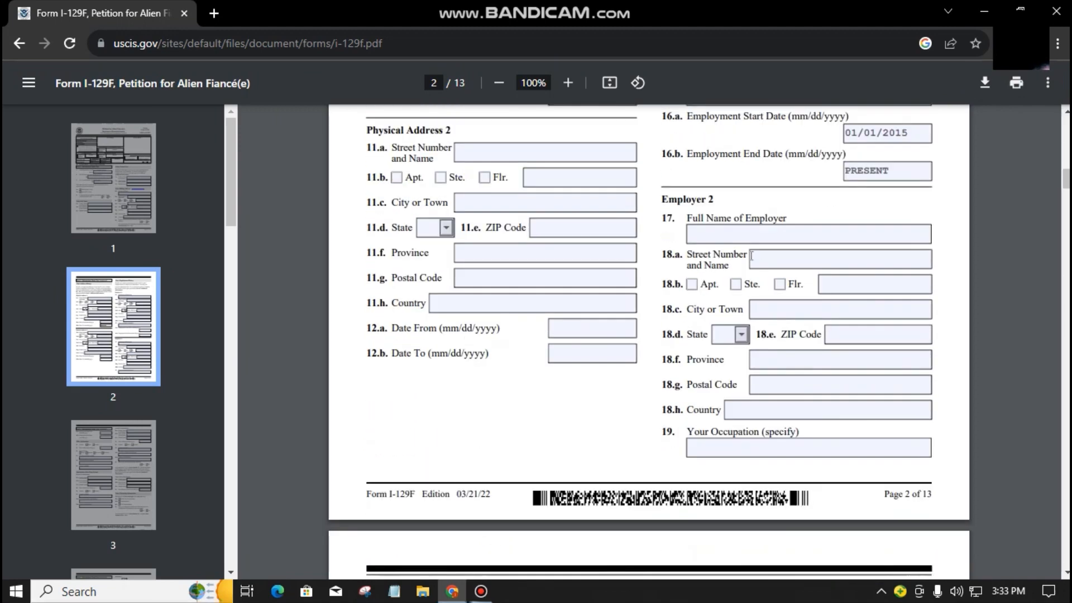
scroll(755, 324, down, 4)
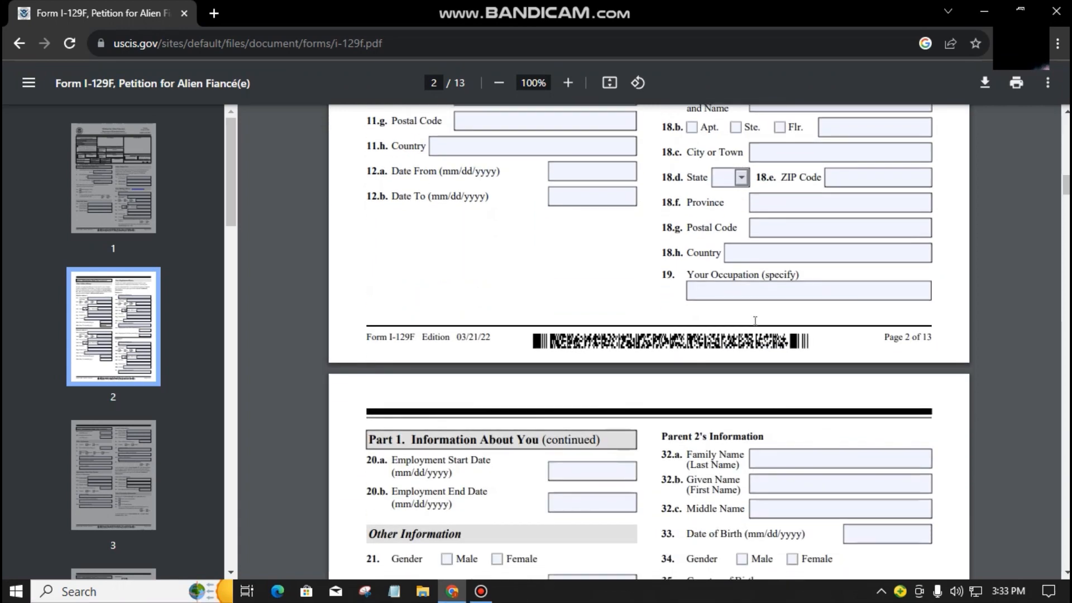
scroll(400, 362, down, 2)
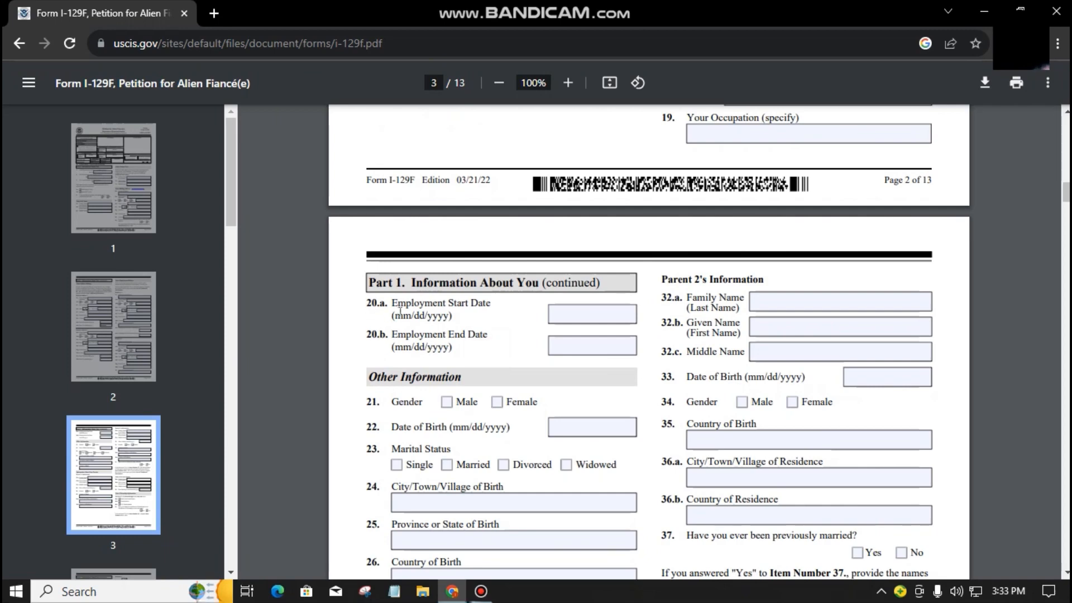
click(567, 318)
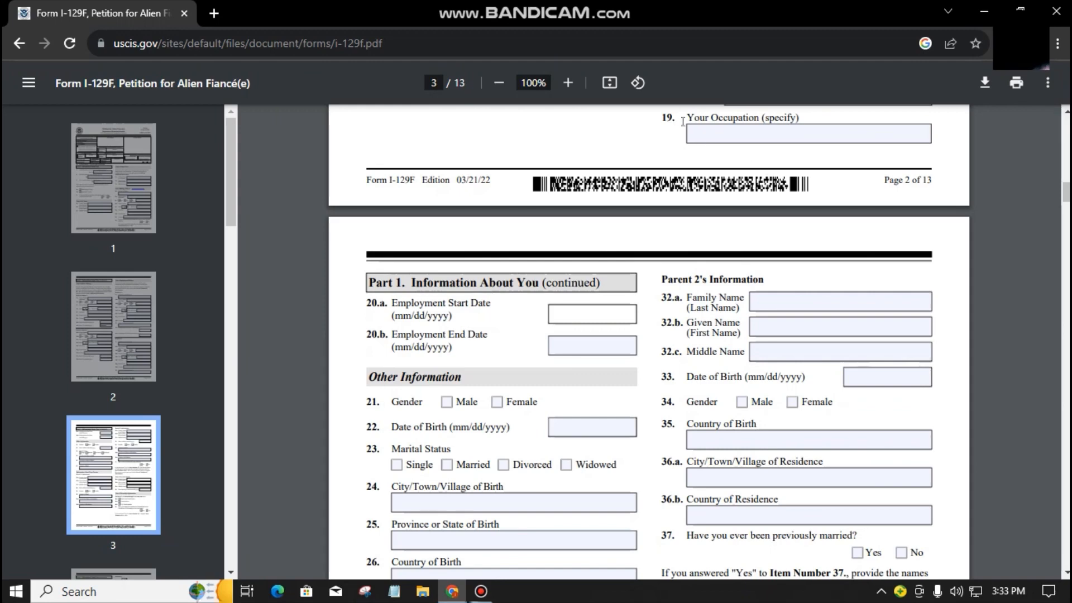
click(394, 302)
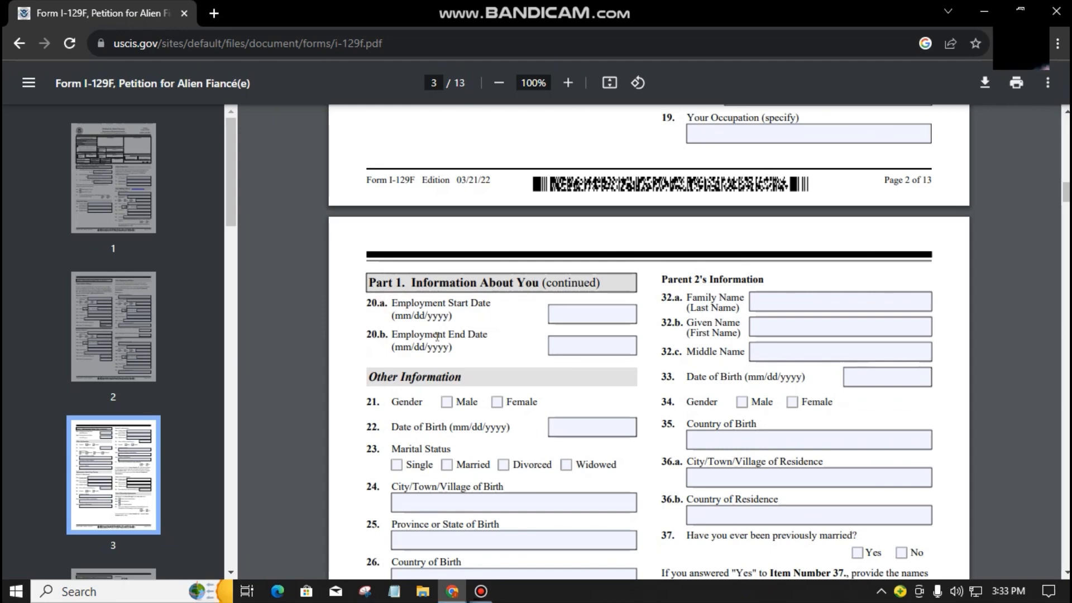
scroll(436, 335, down, 3)
Step: Mark gender Male, enter birth date 01/01/1990, and mark marital status Single
click(446, 244)
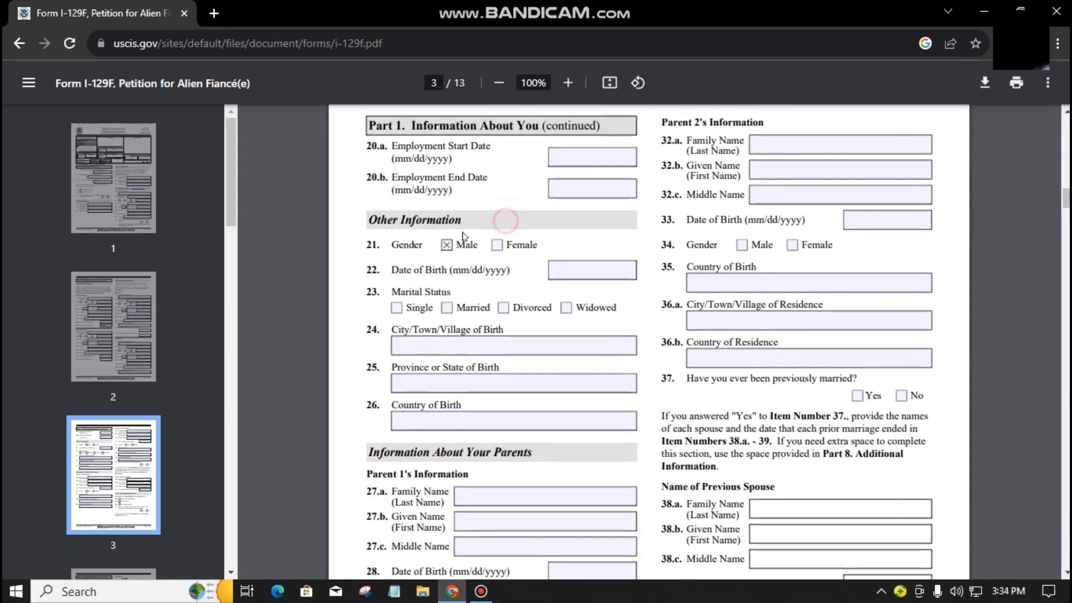
click(476, 220)
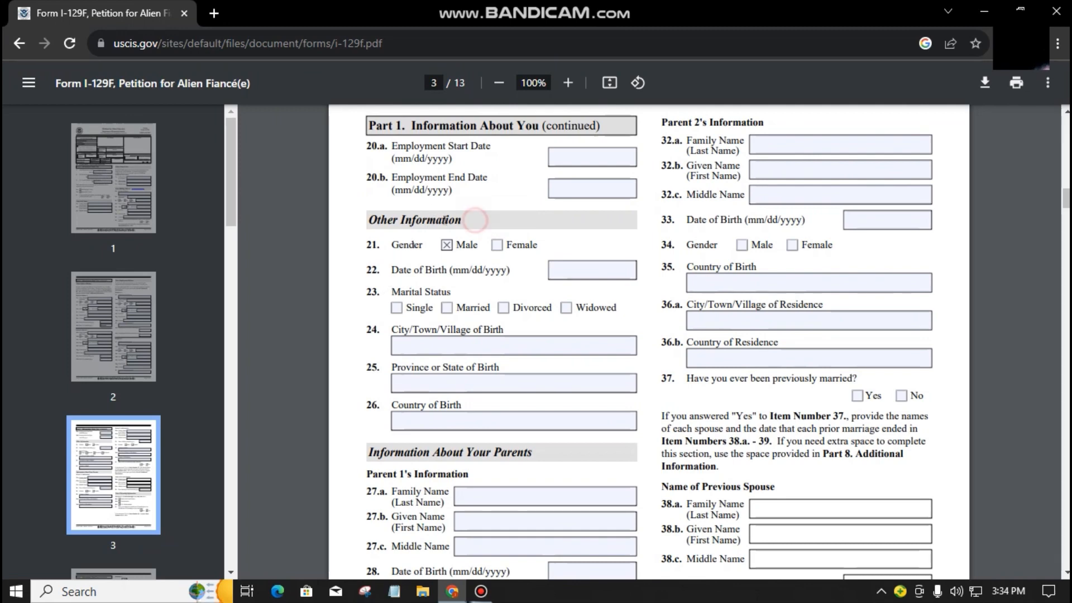
click(472, 280)
click(447, 246)
click(478, 273)
click(580, 272)
text(01)
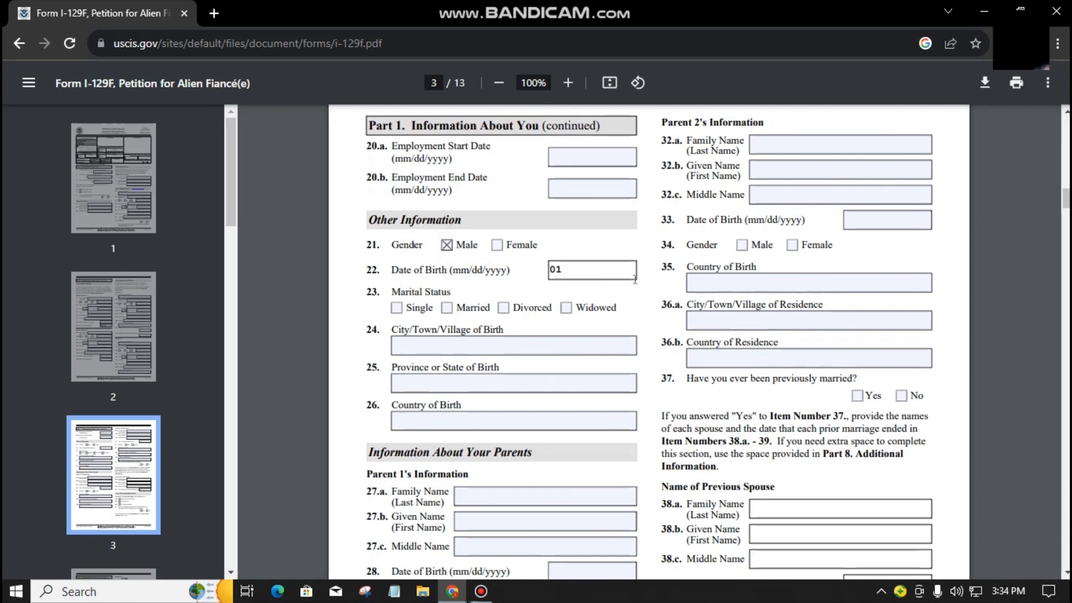
text(/01/1990)
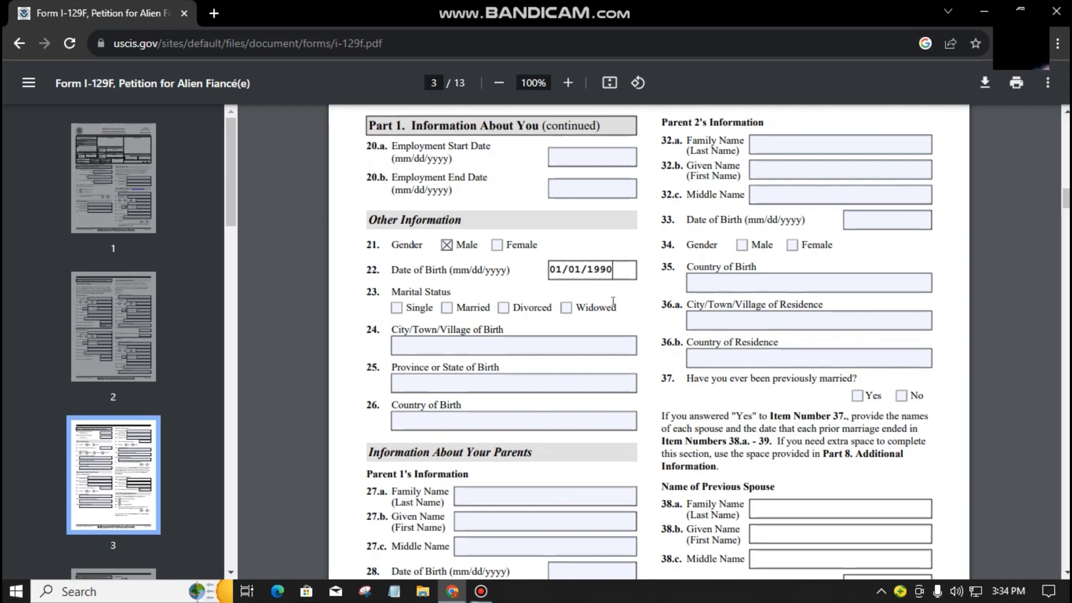
click(607, 322)
click(396, 307)
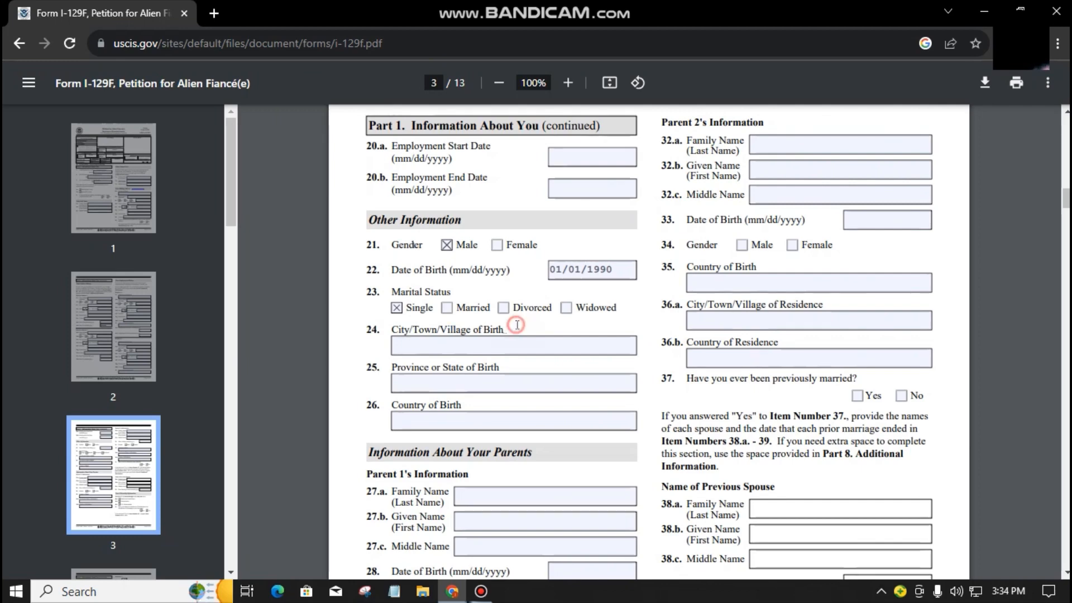
Step: Enter the place of birth as MIDWAY, TEXAS, USA
click(449, 347)
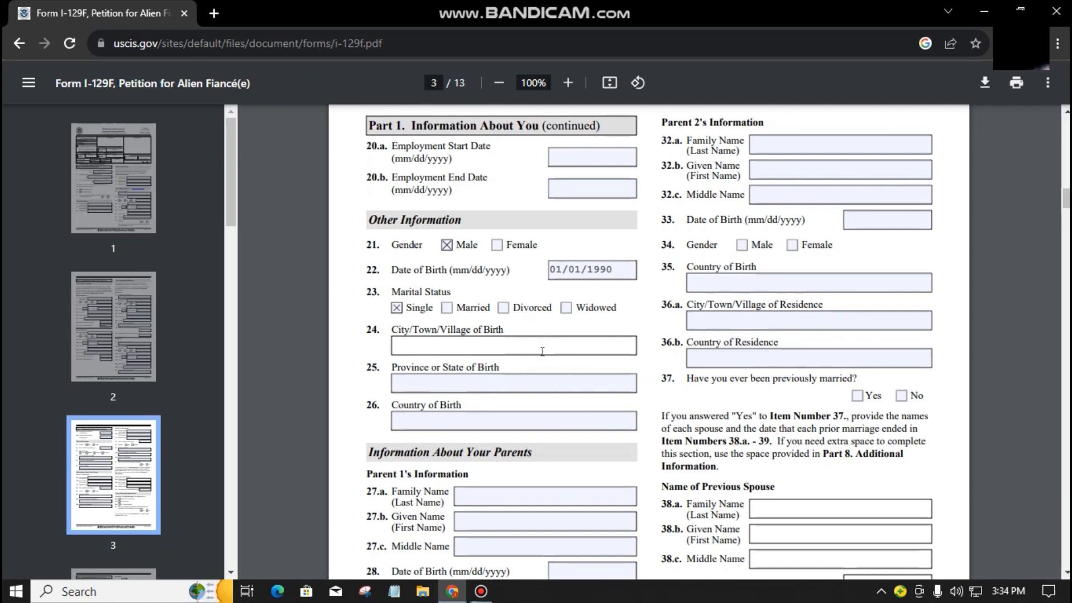
text(M)
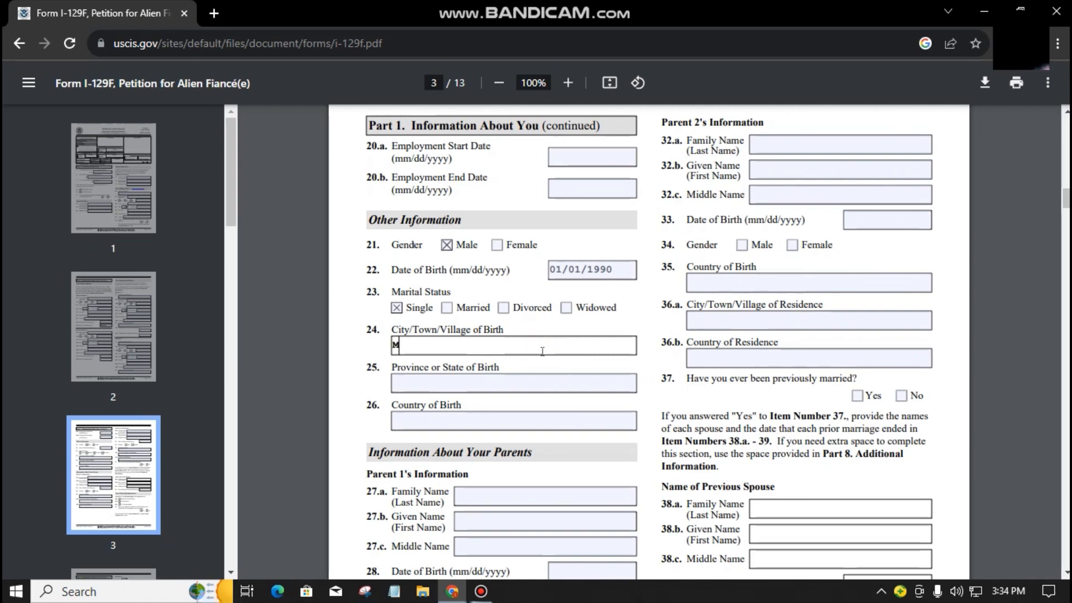
text(IDWAY)
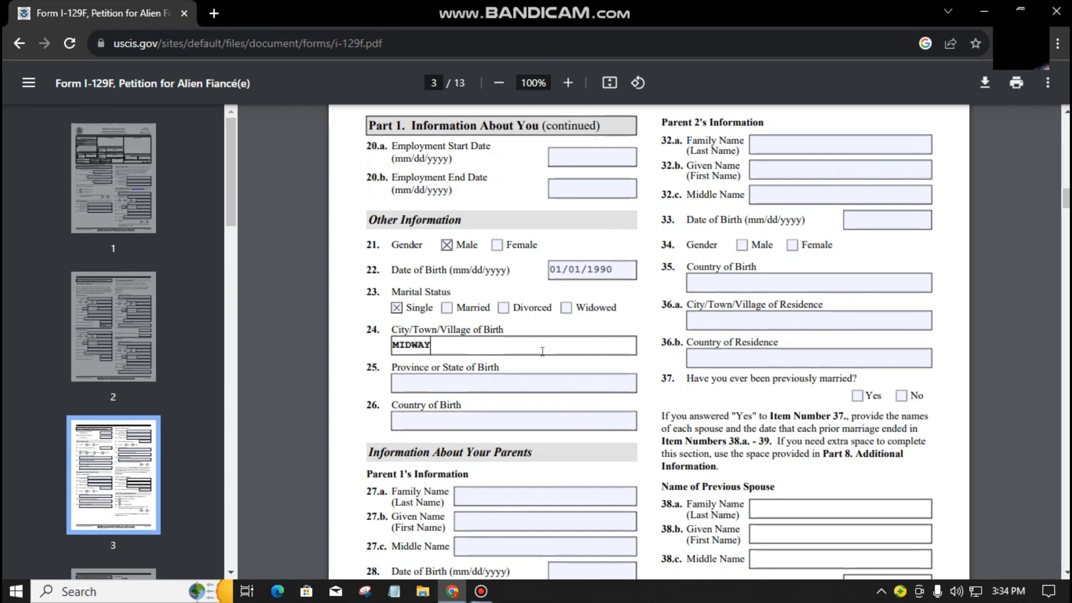
click(474, 379)
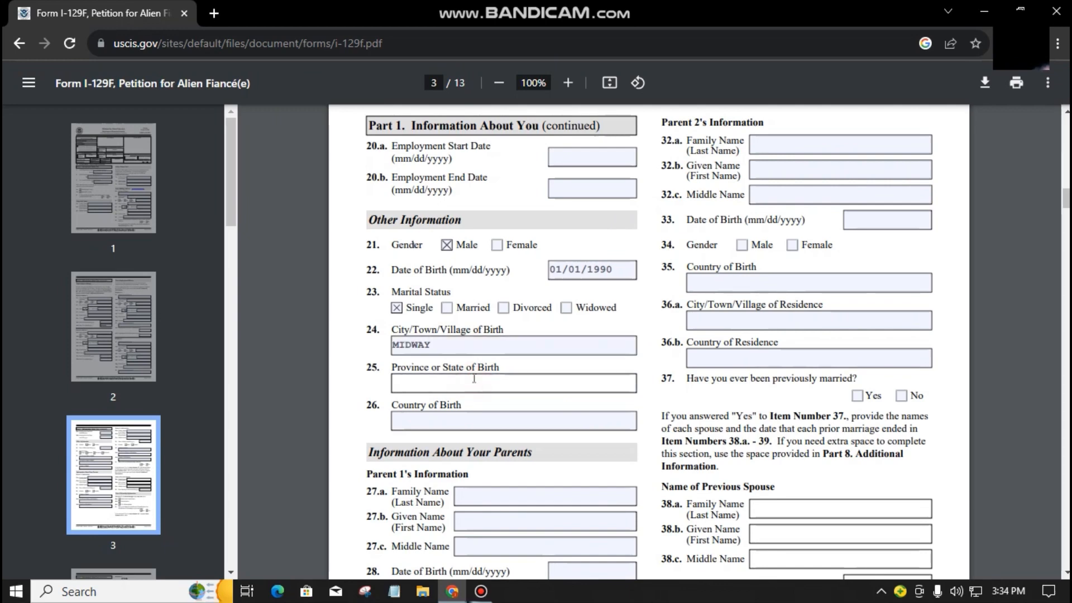
text(TEXAS)
click(475, 420)
text(USA)
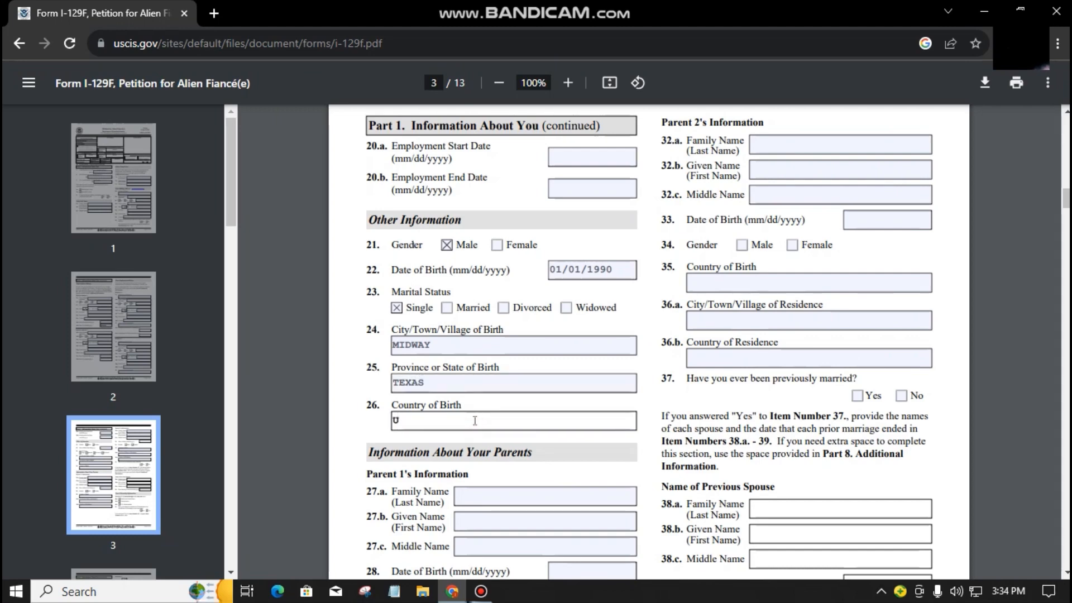
click(485, 447)
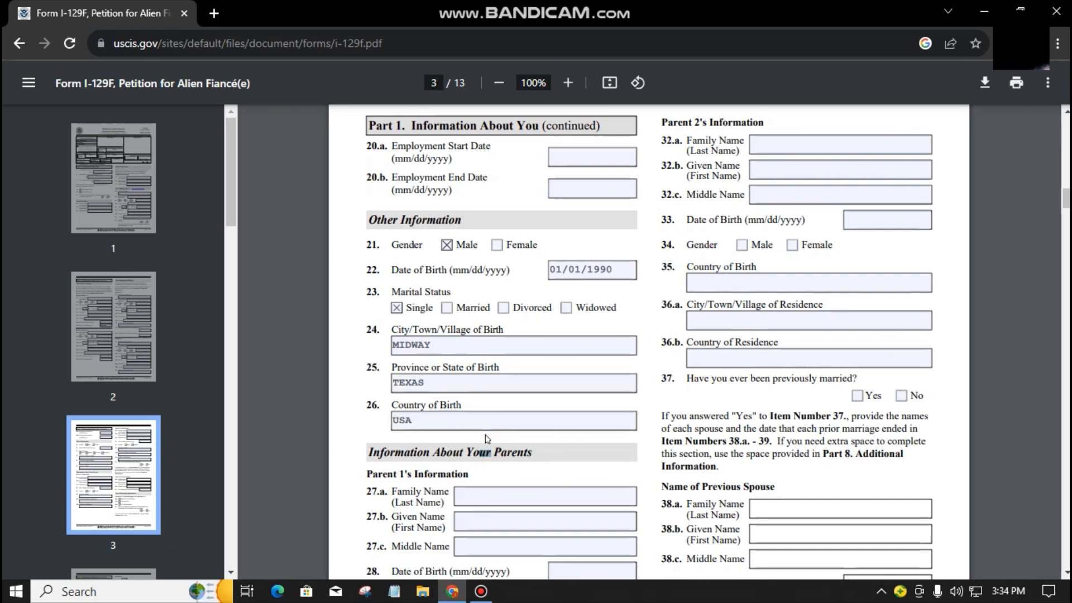
scroll(523, 438, down, 3)
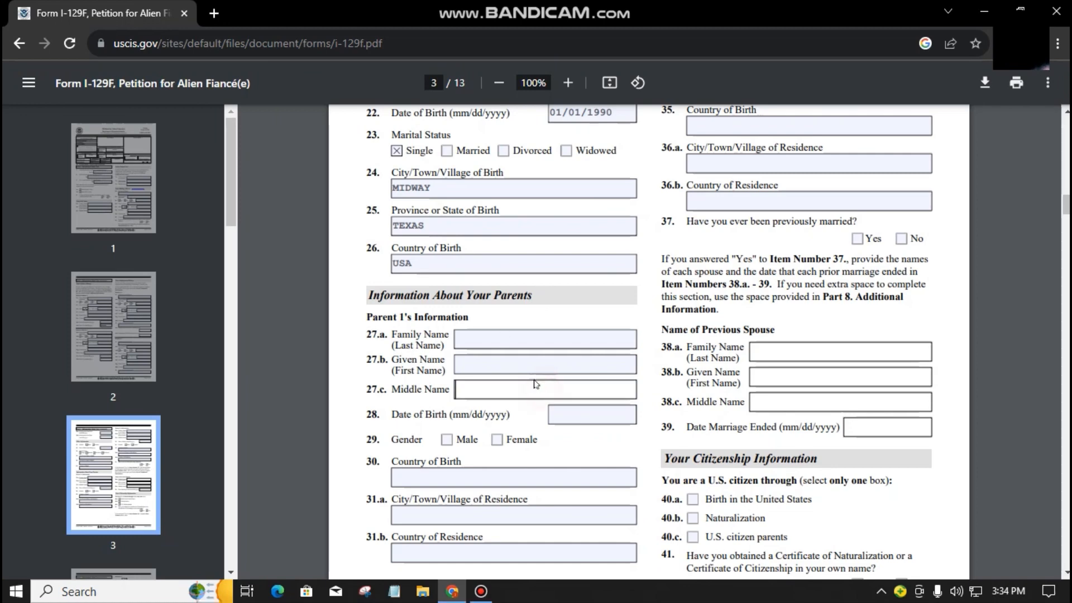
Step: Enter Parent 1's family, given and middle names, birth date 01/02/1960, and mark Female
click(508, 333)
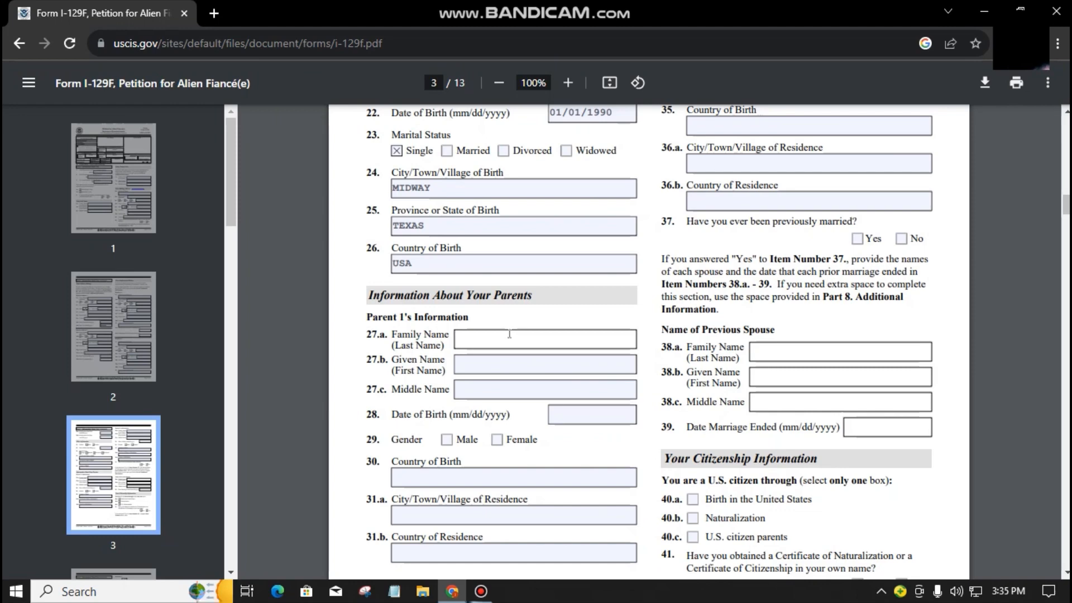
text(SMITH)
click(500, 363)
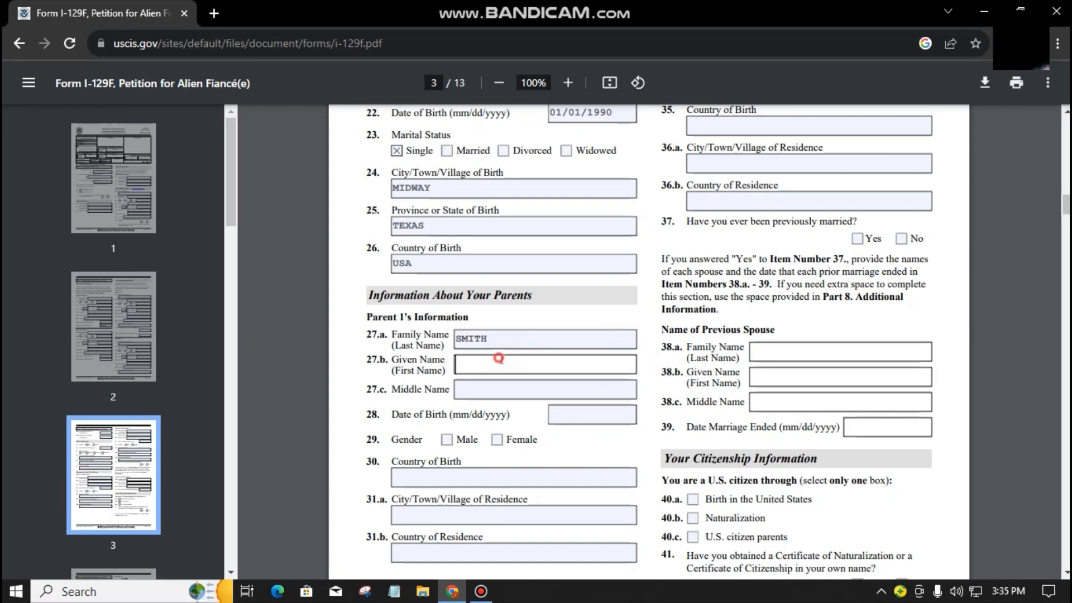
text(JANE)
key(Tab)
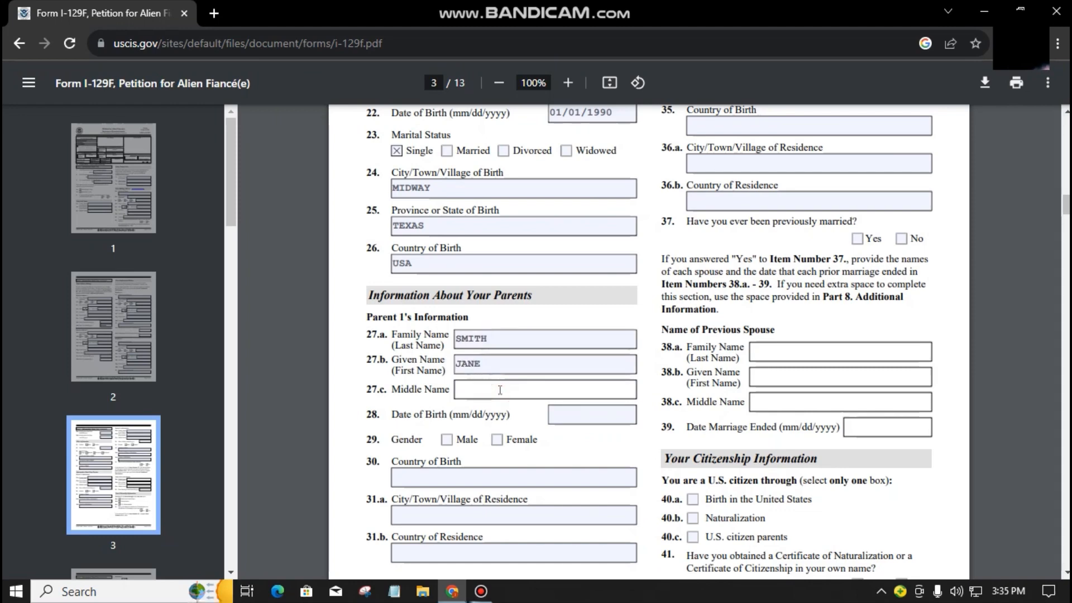
text(ALLEN)
click(606, 418)
text(01/02/1960)
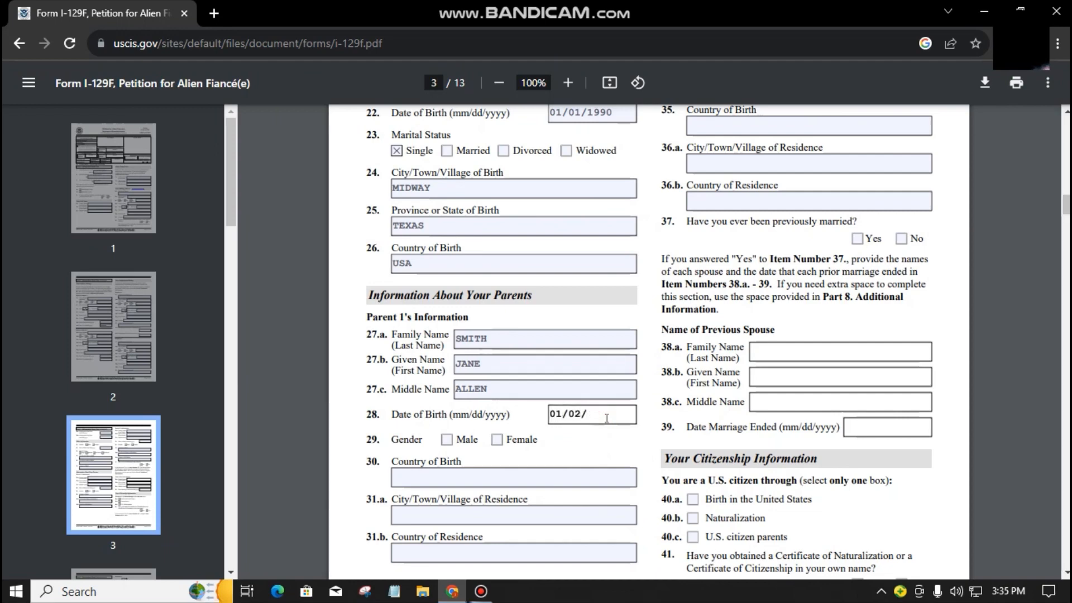
click(497, 439)
Step: Enter Parent 1's country of birth USA and residence MIDWAY, USA
scroll(496, 440, down, 3)
click(446, 320)
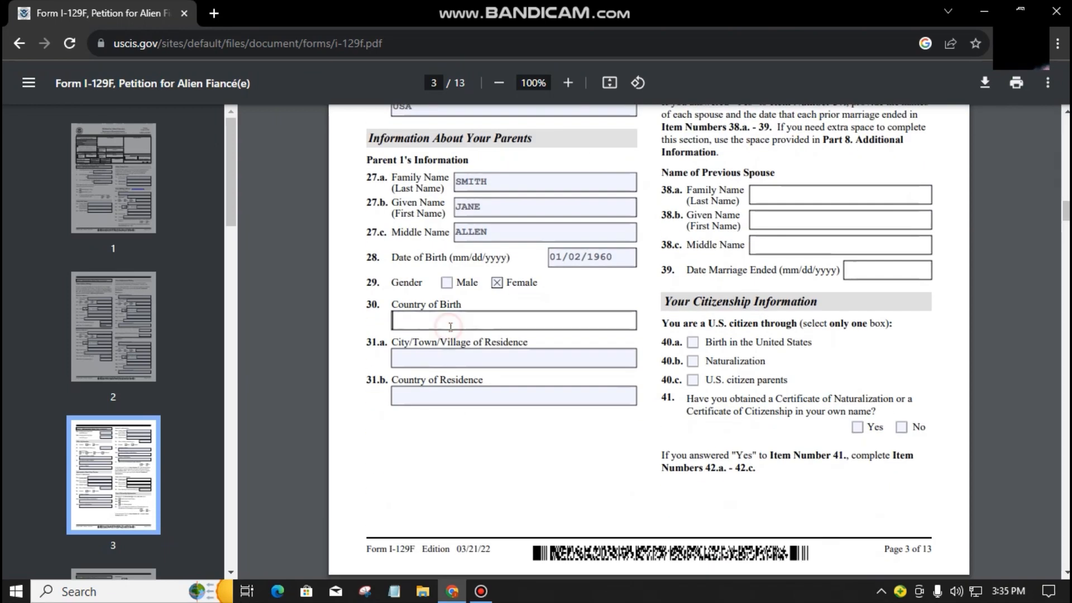
text(USA)
click(447, 357)
text(MIDWAY)
key(Tab)
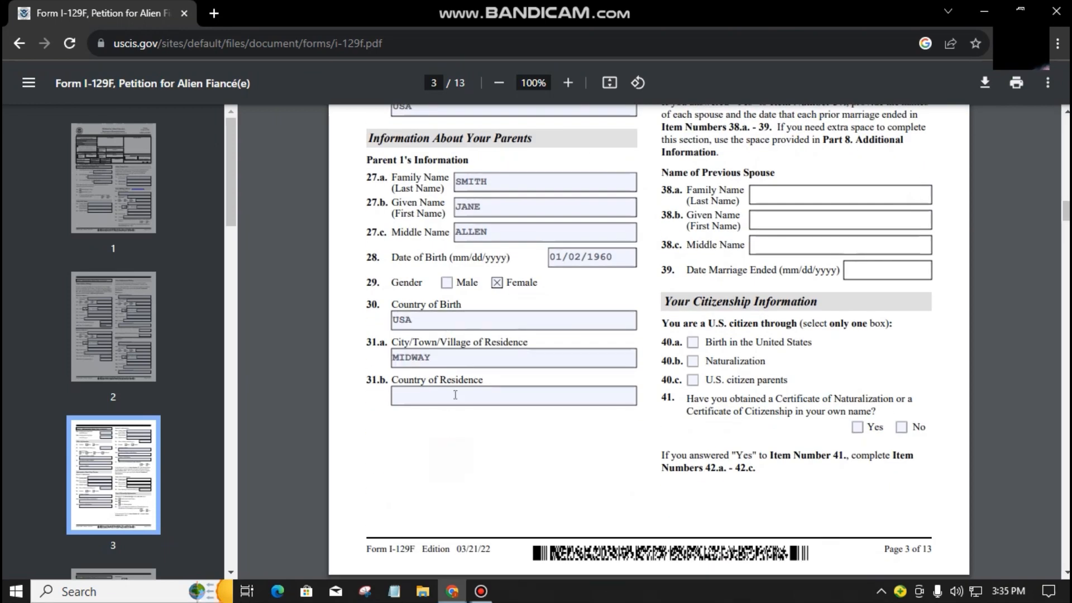
text(USA)
click(476, 430)
scroll(553, 429, up, 3)
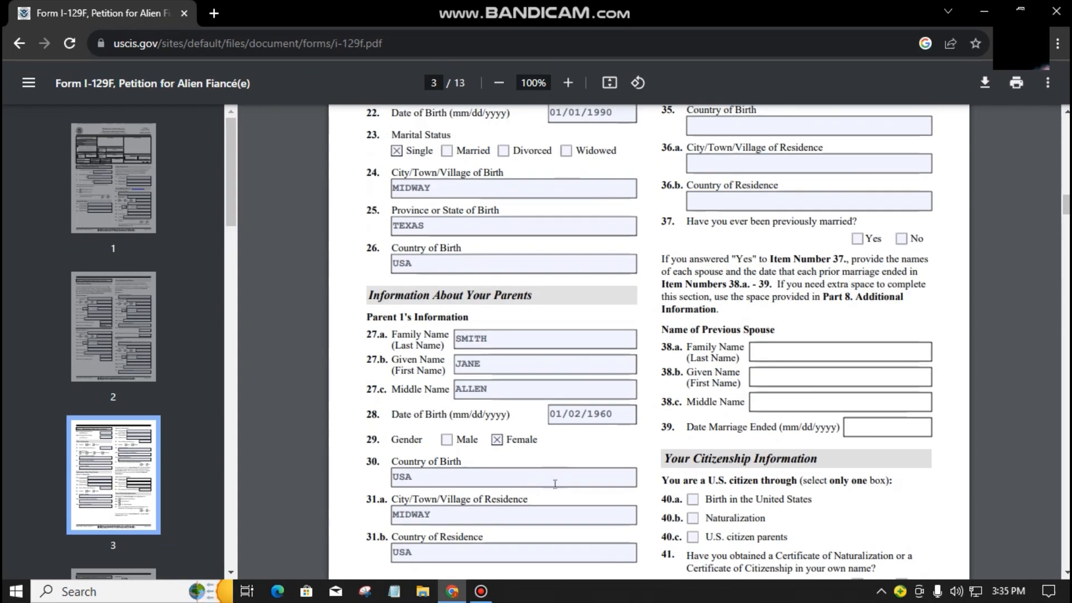
scroll(664, 446, up, 5)
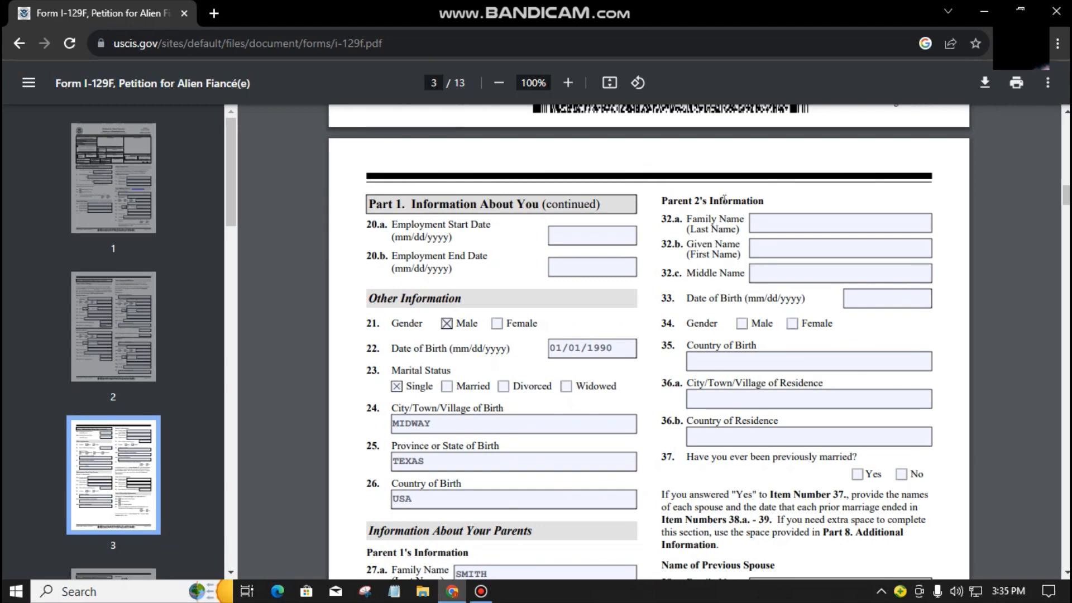
Step: Enter Parent 2's family, given and middle names, birth date 02/02/1960, and mark Male
click(776, 220)
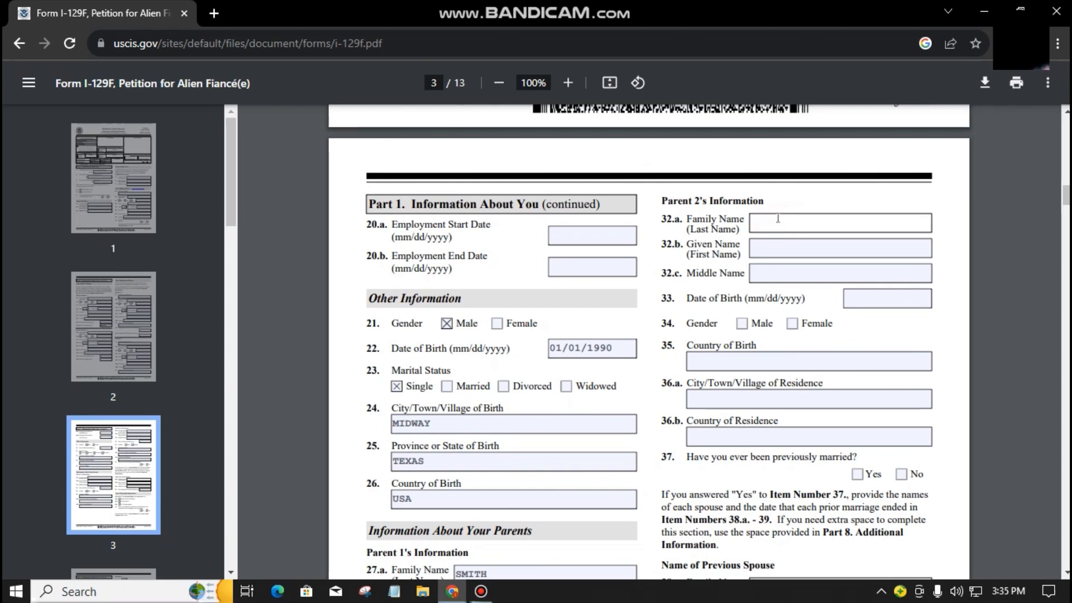
click(782, 247)
click(790, 272)
text(DEAN)
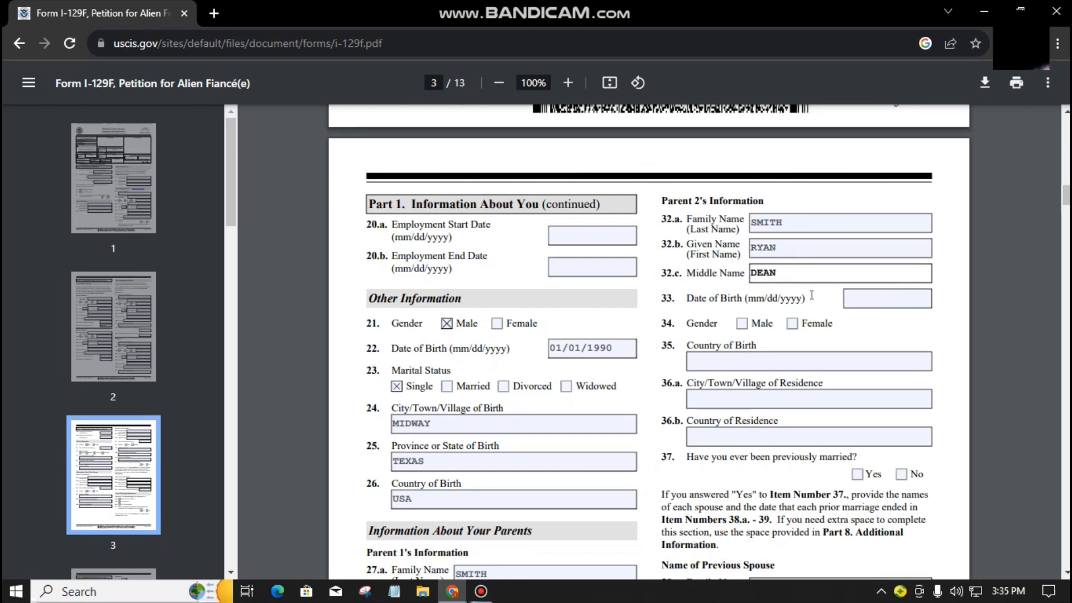
click(878, 298)
text(02/02/196)
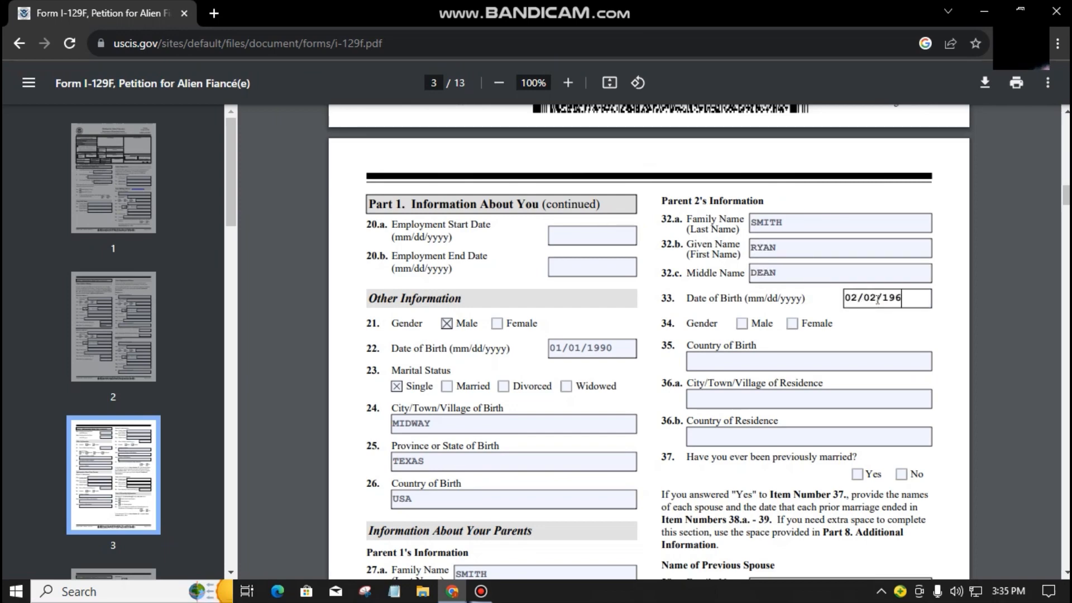
text(0)
click(864, 337)
click(741, 323)
Step: Enter Parent 2's country of birth USA and residence MIDWAY, USA
click(782, 361)
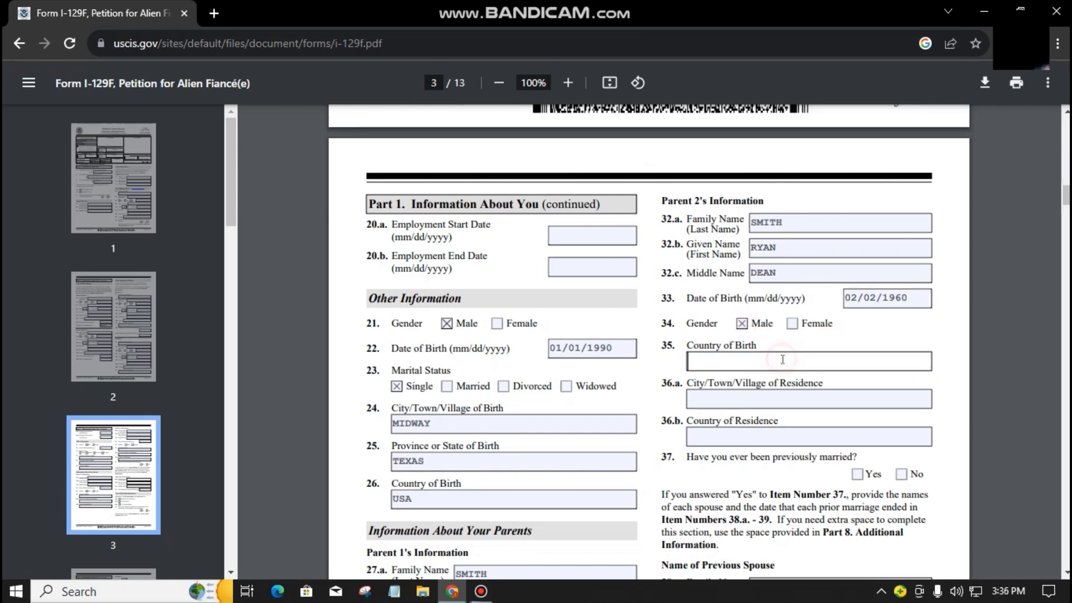
text(USA)
key(Tab)
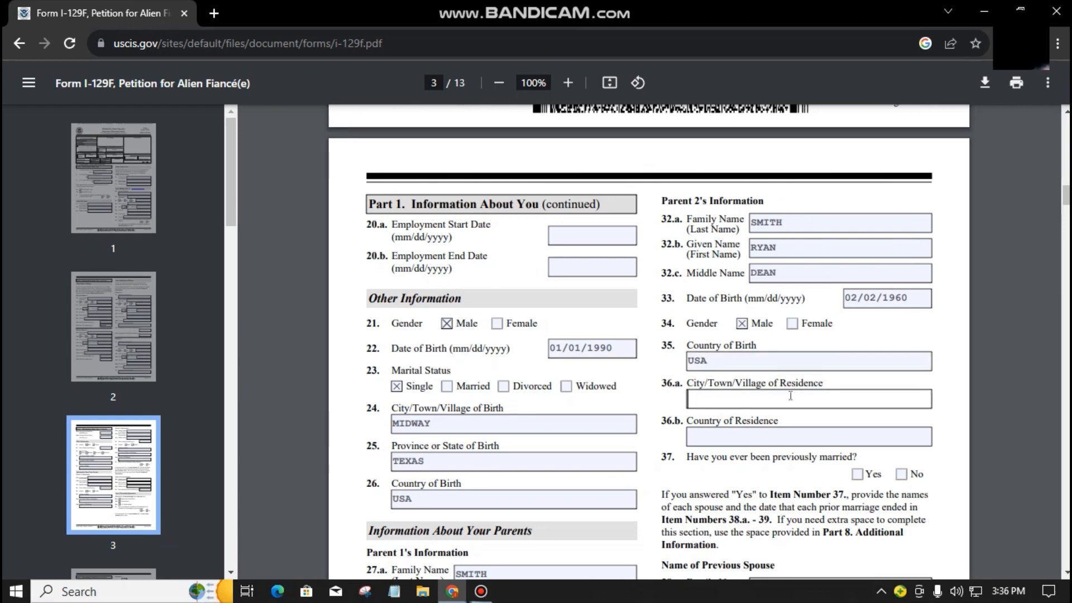
text(MIDWAY)
click(781, 434)
text(USA)
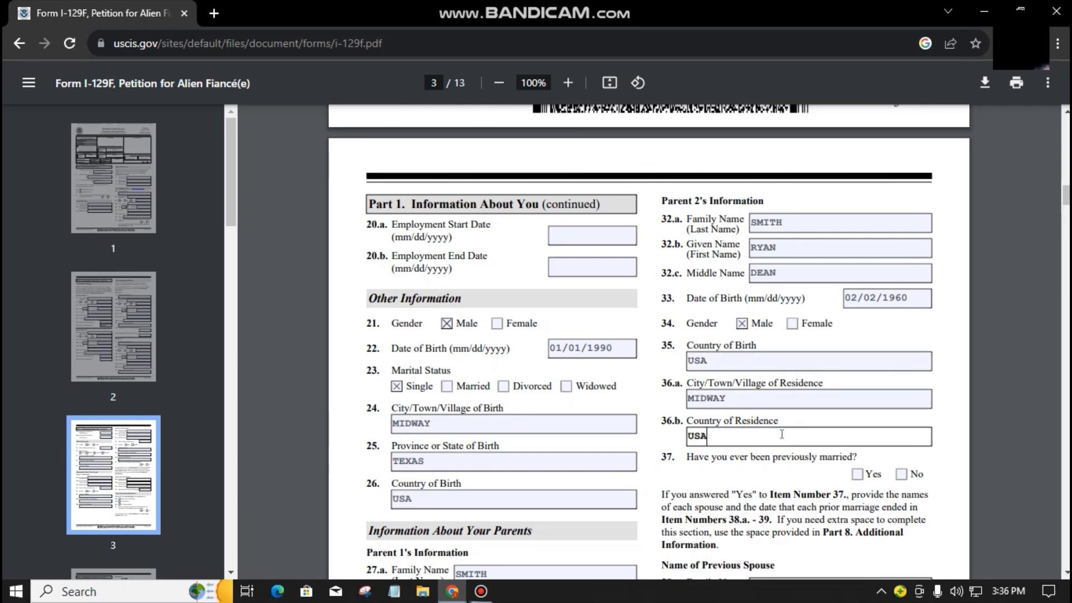
Step: Answer No to item 37 (previously married), leaving Yes unticked
scroll(781, 434, down, 1)
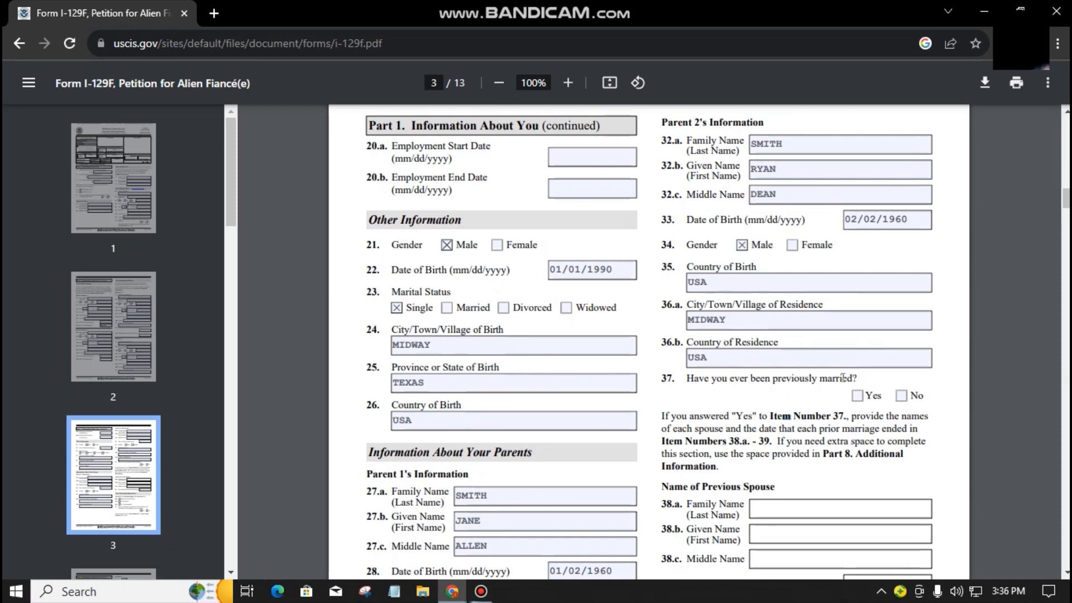
click(811, 386)
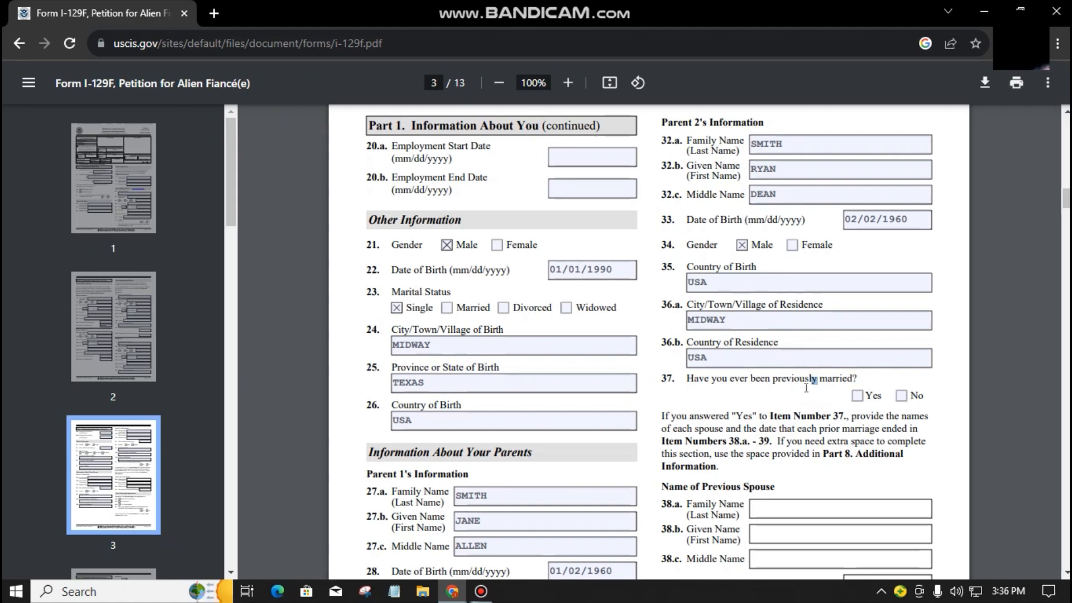
click(857, 396)
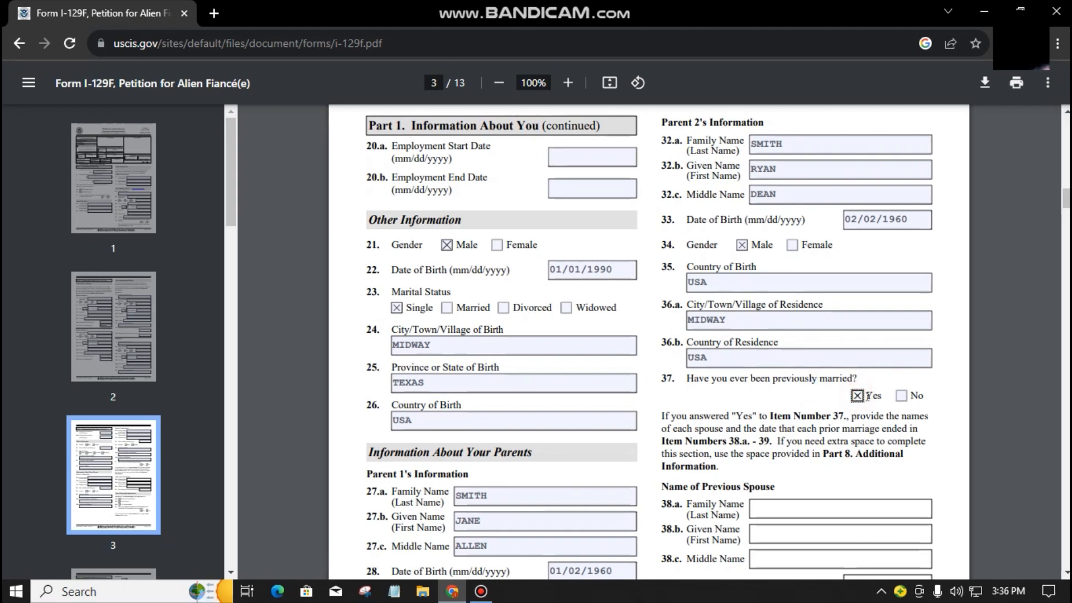
click(902, 395)
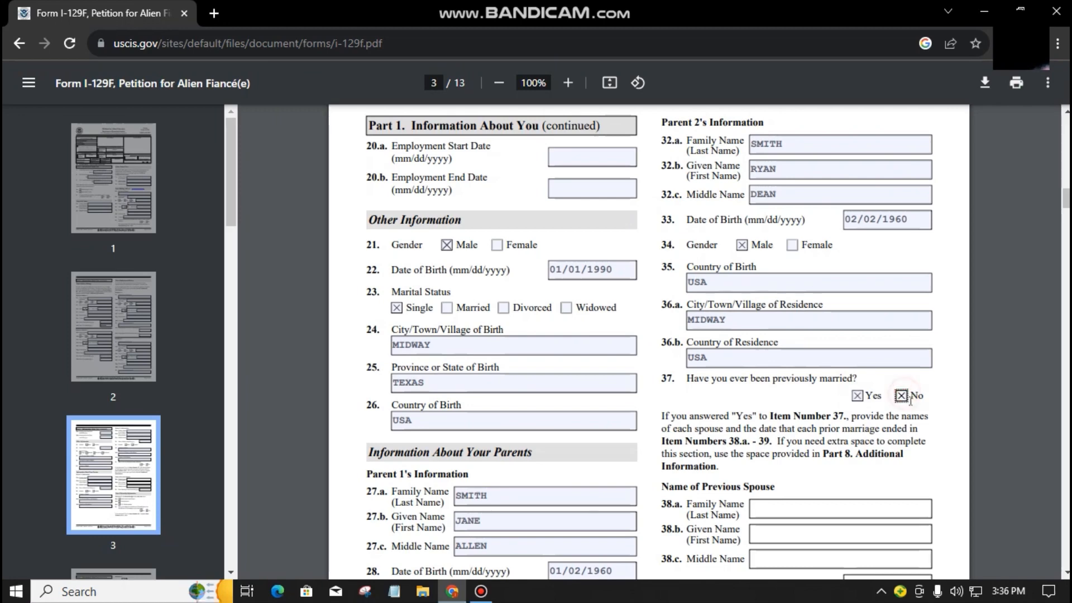
click(857, 395)
Step: Tick 40.a, Birth in the United States, under Your Citizenship Information
scroll(886, 424, down, 1)
scroll(865, 414, down, 2)
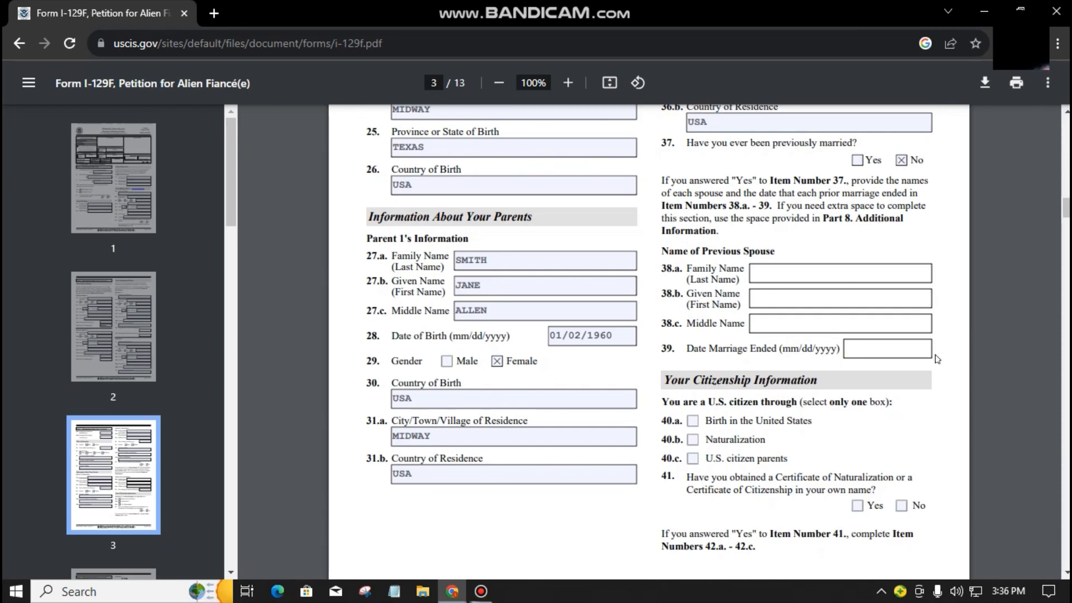
scroll(682, 303, down, 2)
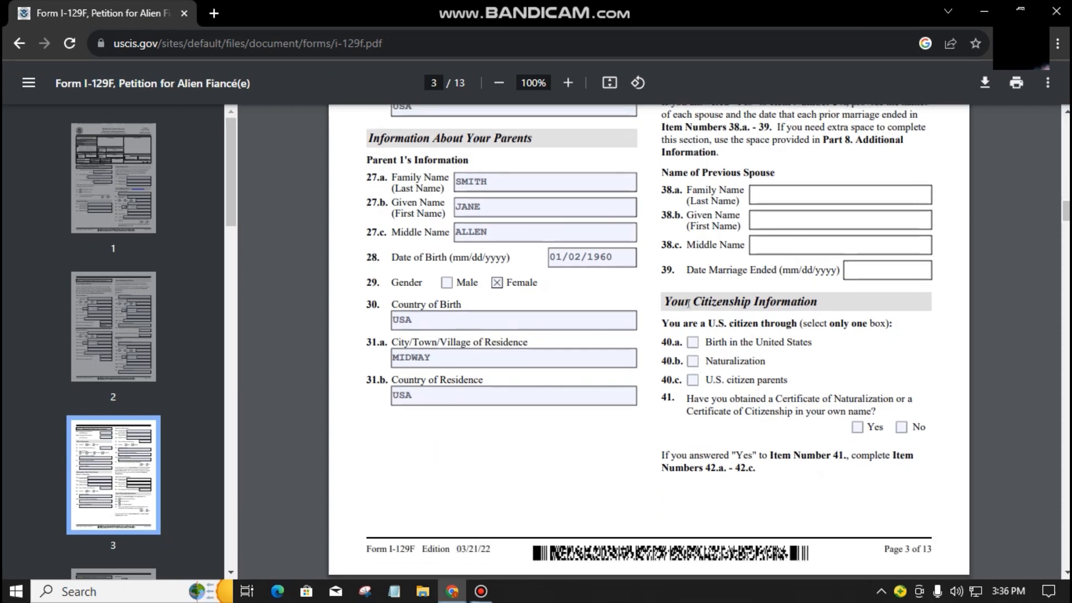
click(687, 304)
click(786, 294)
click(844, 237)
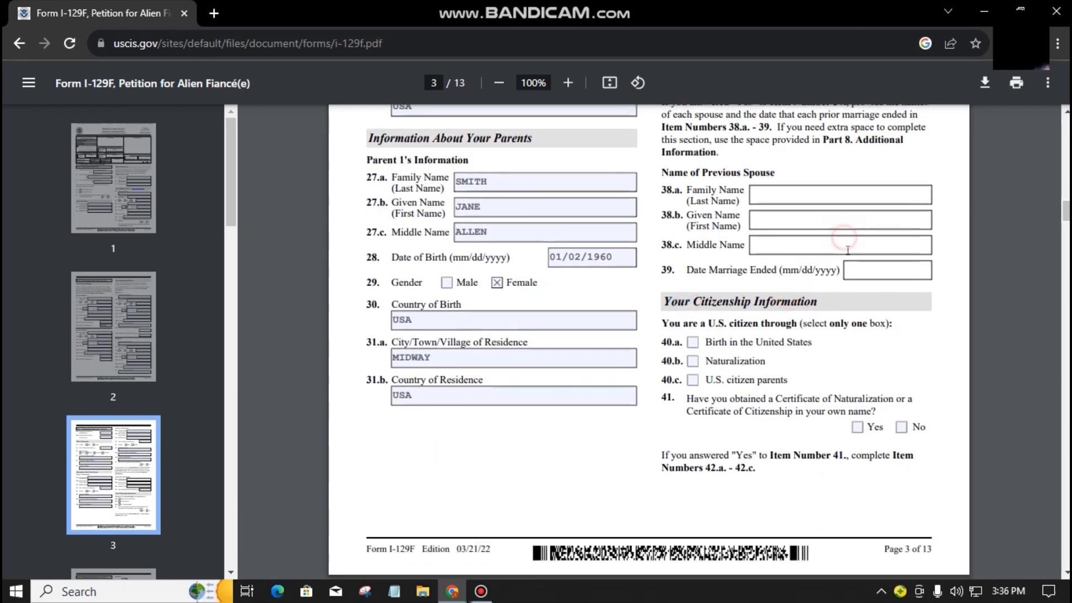
scroll(855, 302, down, 2)
scroll(854, 303, up, 2)
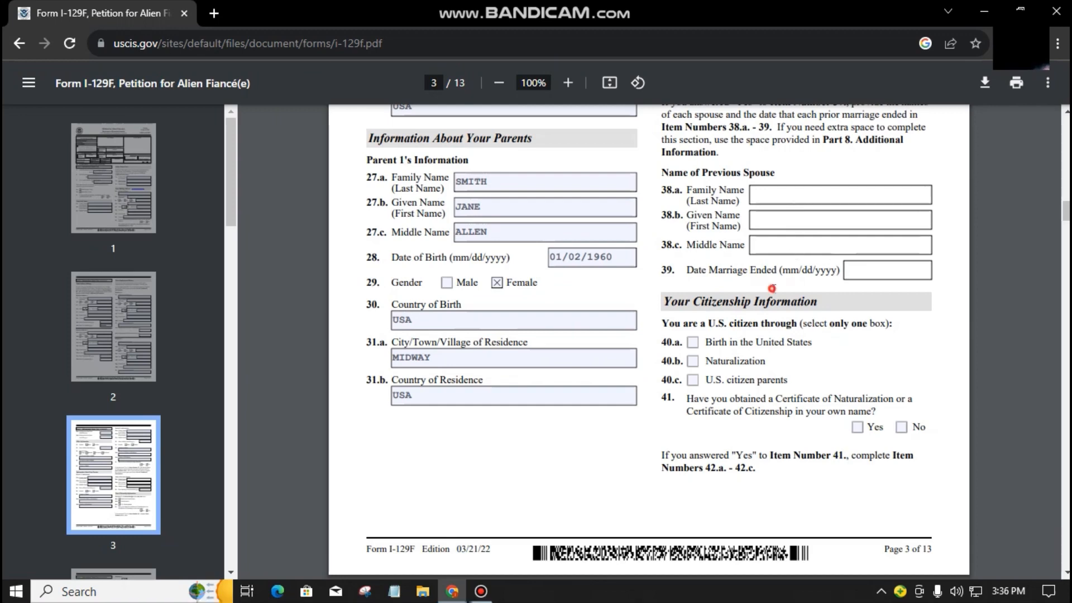
scroll(781, 266, down, 1)
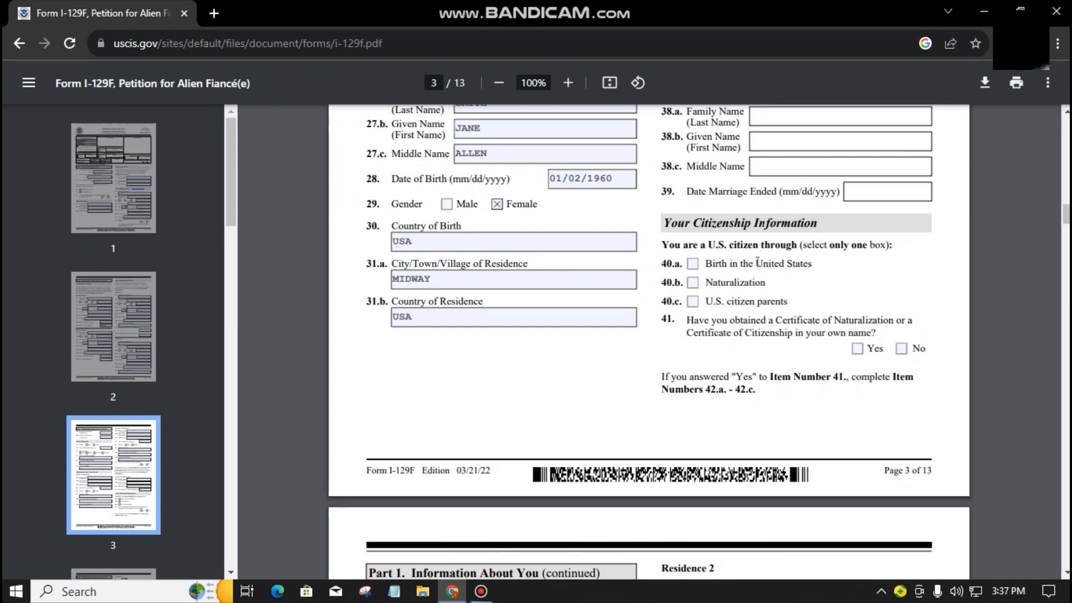
click(693, 264)
Step: Clear the stray text selections around question 41, leaving those fields blank
click(810, 275)
click(755, 338)
scroll(755, 338, down, 2)
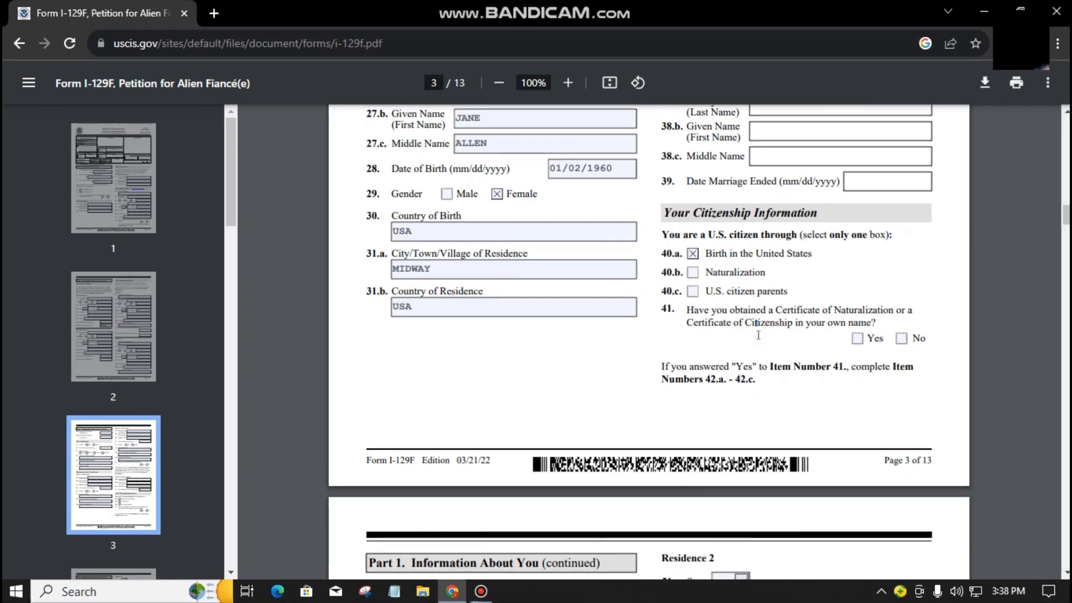
click(766, 255)
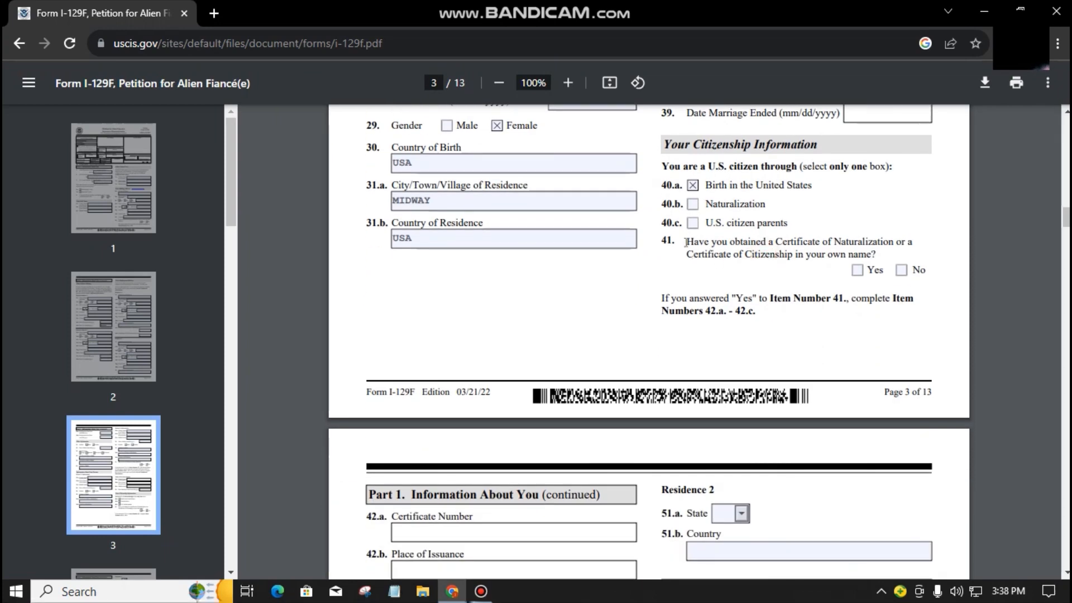
drag(694, 242, 772, 257)
click(793, 259)
click(838, 333)
Step: Answer No to question 43 about filing Form I-129F for another beneficiary
scroll(841, 336, down, 1)
scroll(841, 336, down, 4)
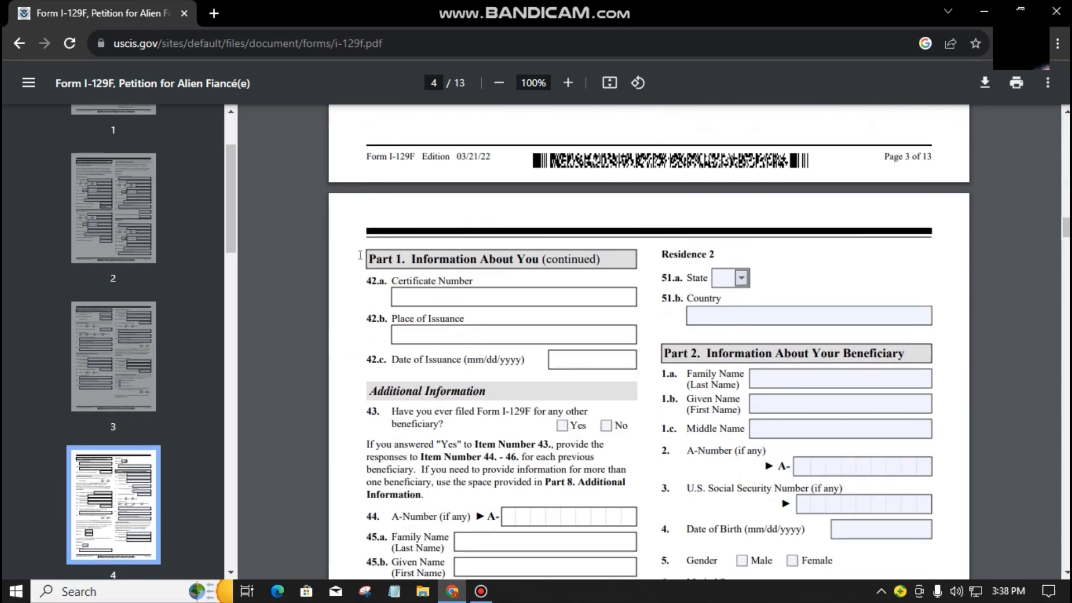
click(522, 383)
scroll(525, 383, down, 3)
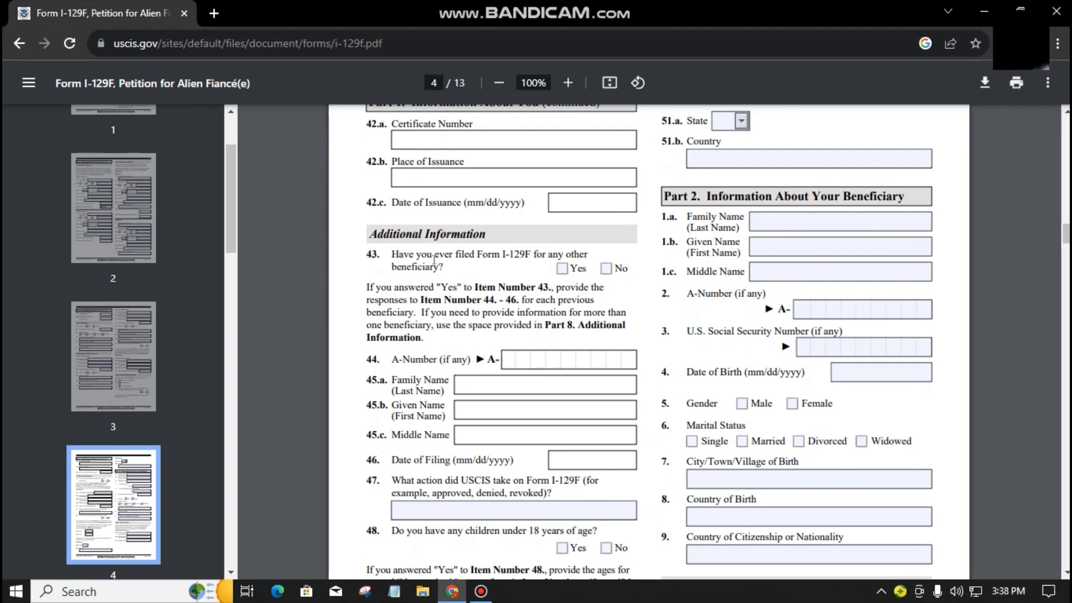
double_click(488, 254)
click(480, 266)
click(605, 268)
Step: Answer No to having children under 18, then review Part 2's beneficiary fields
scroll(649, 533, down, 3)
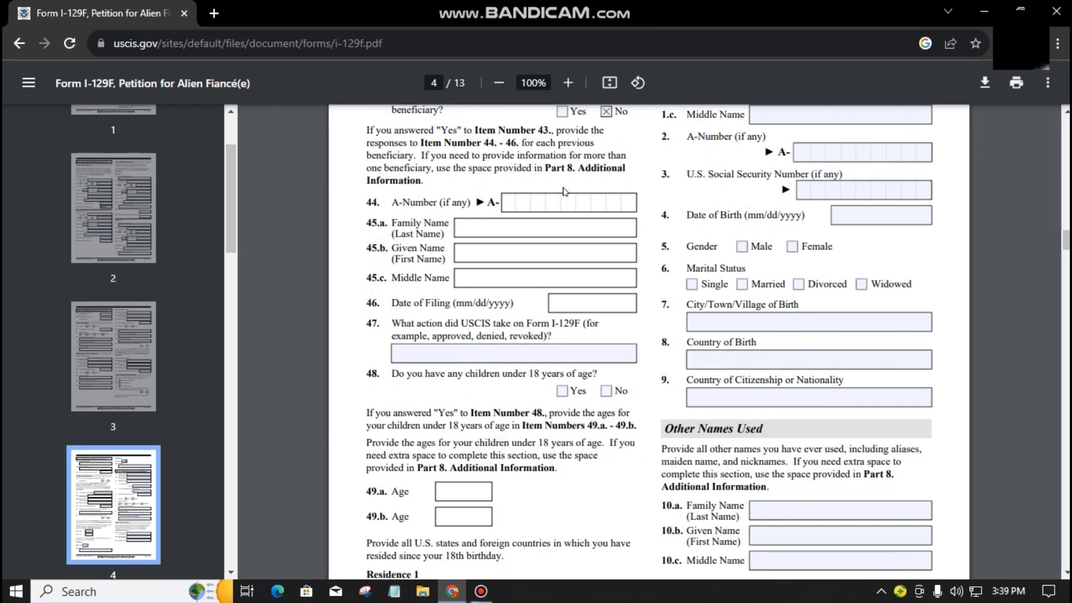
click(543, 208)
click(504, 230)
click(595, 303)
click(542, 389)
drag(546, 416, 545, 423)
click(494, 401)
click(606, 392)
scroll(544, 469, down, 3)
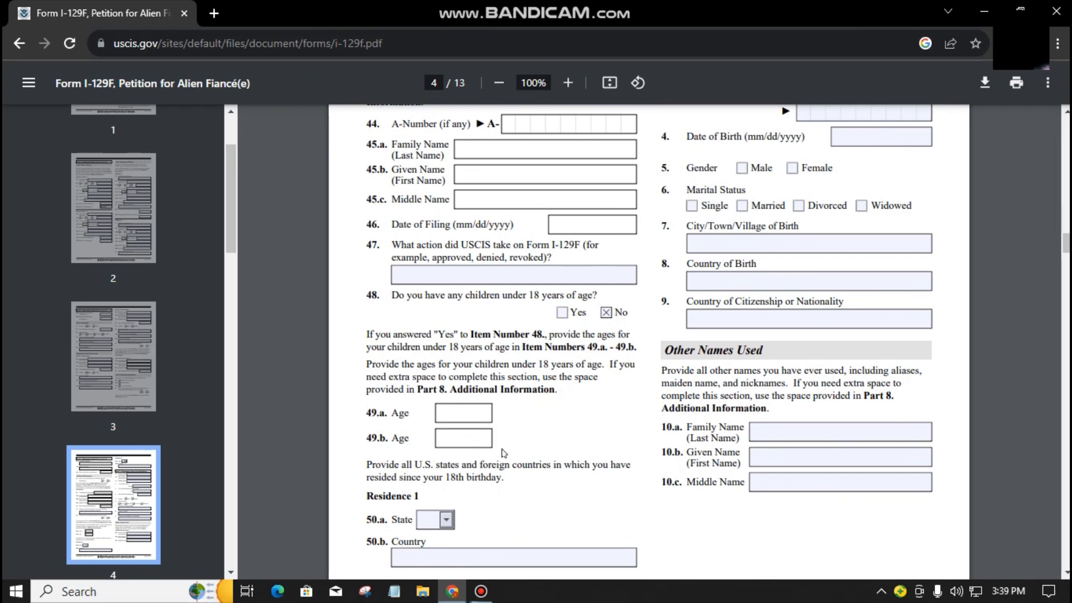
scroll(504, 453, down, 6)
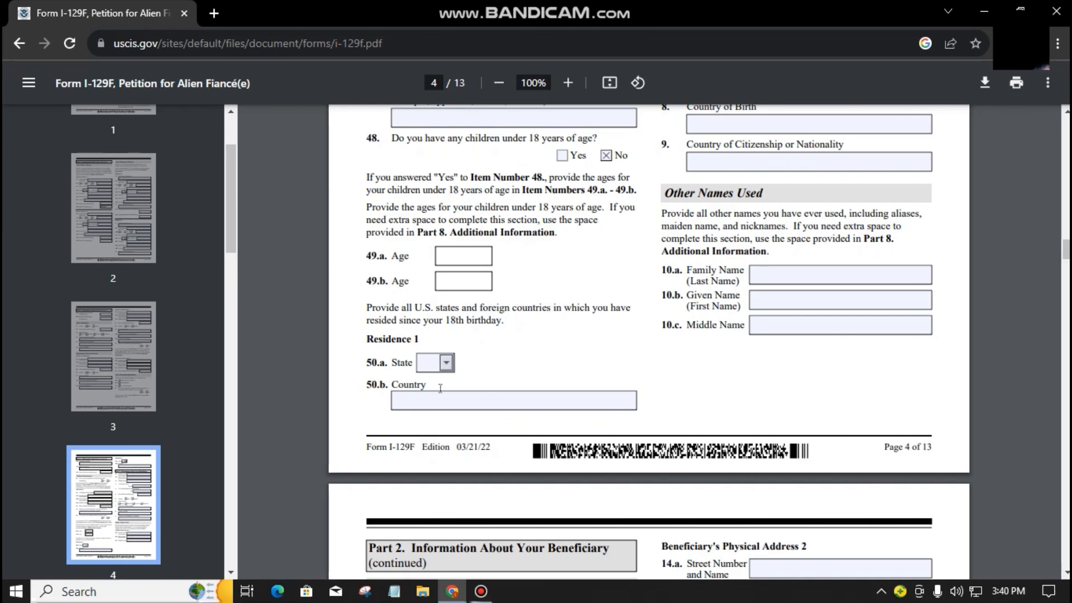
scroll(612, 416, up, 8)
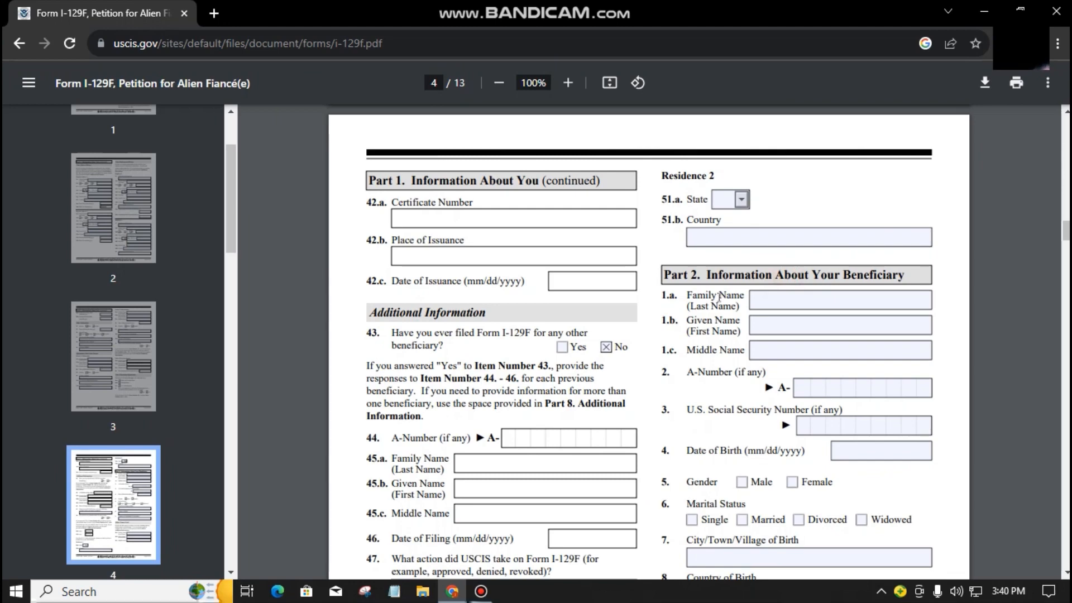
drag(710, 296, 727, 297)
scroll(728, 296, down, 1)
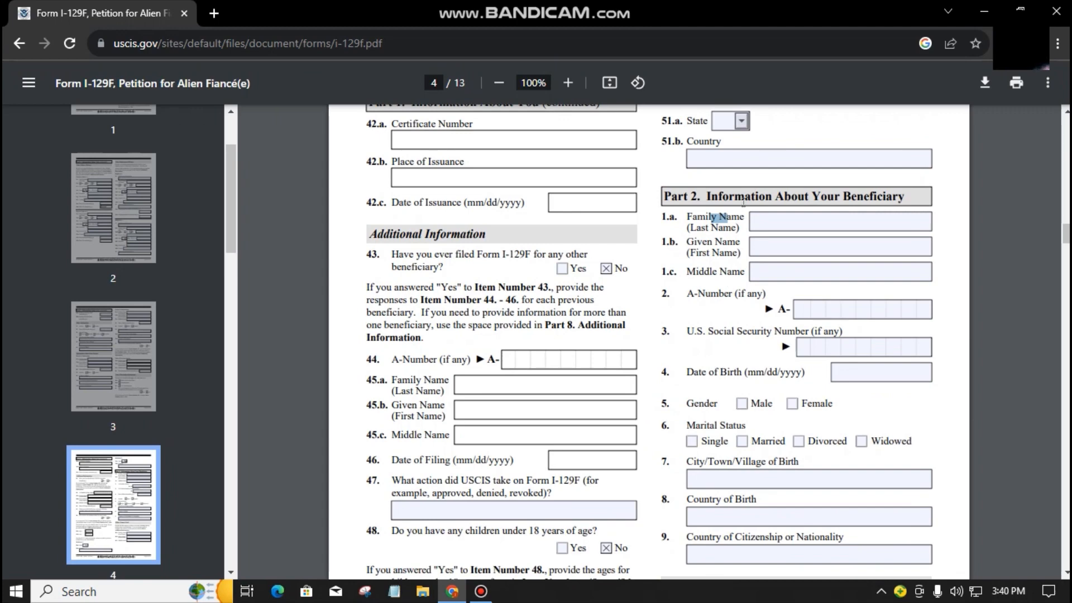
click(930, 203)
click(858, 214)
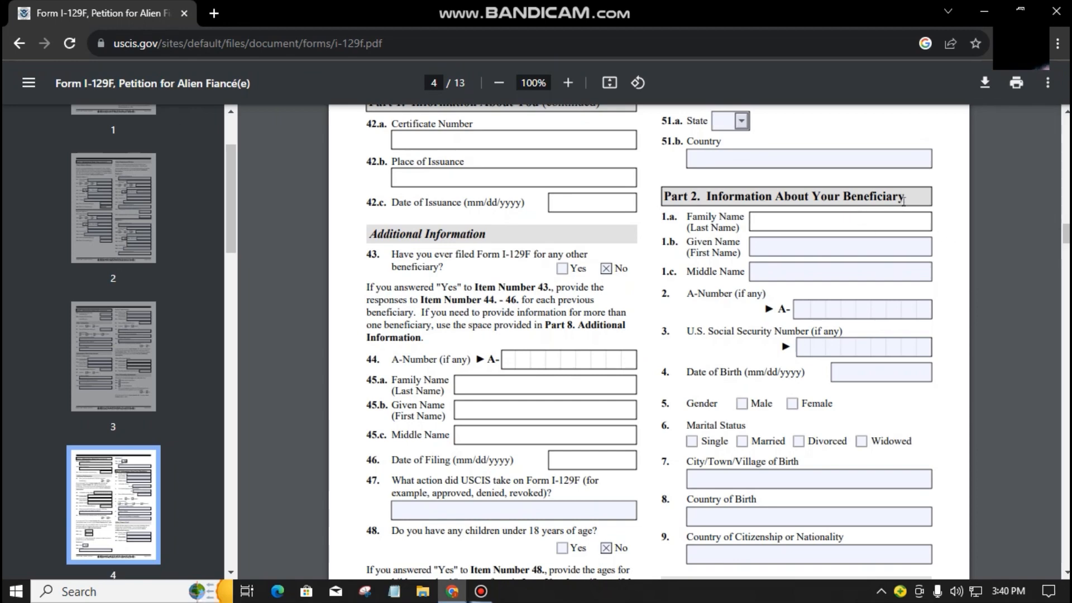
click(782, 243)
click(835, 279)
text(LEE)
key(Tab)
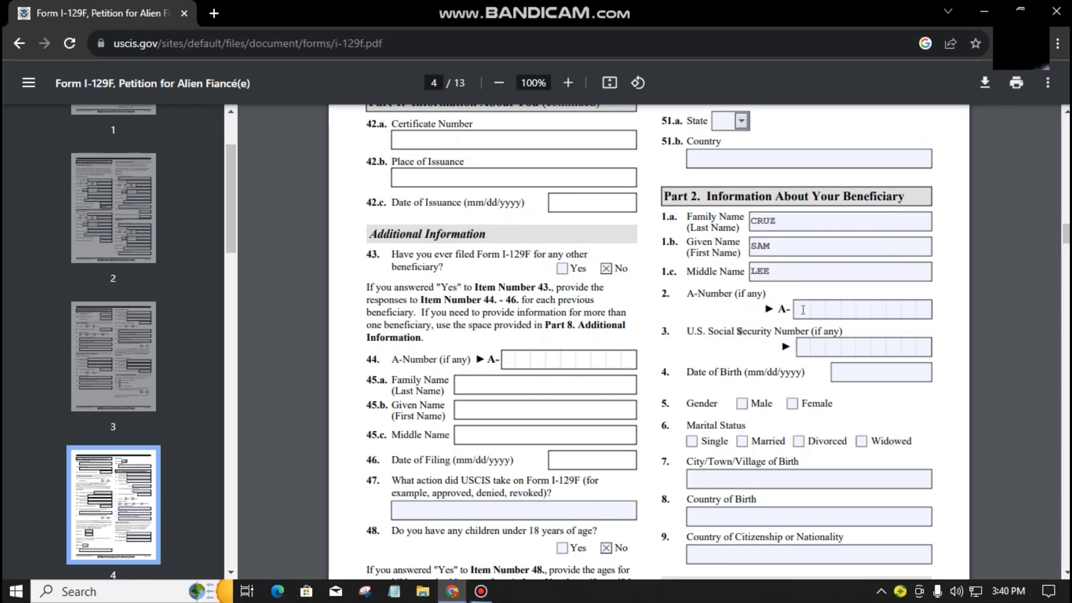
text(N/A)
key(Tab)
text(N/A)
key(Tab)
text(01/05/1992)
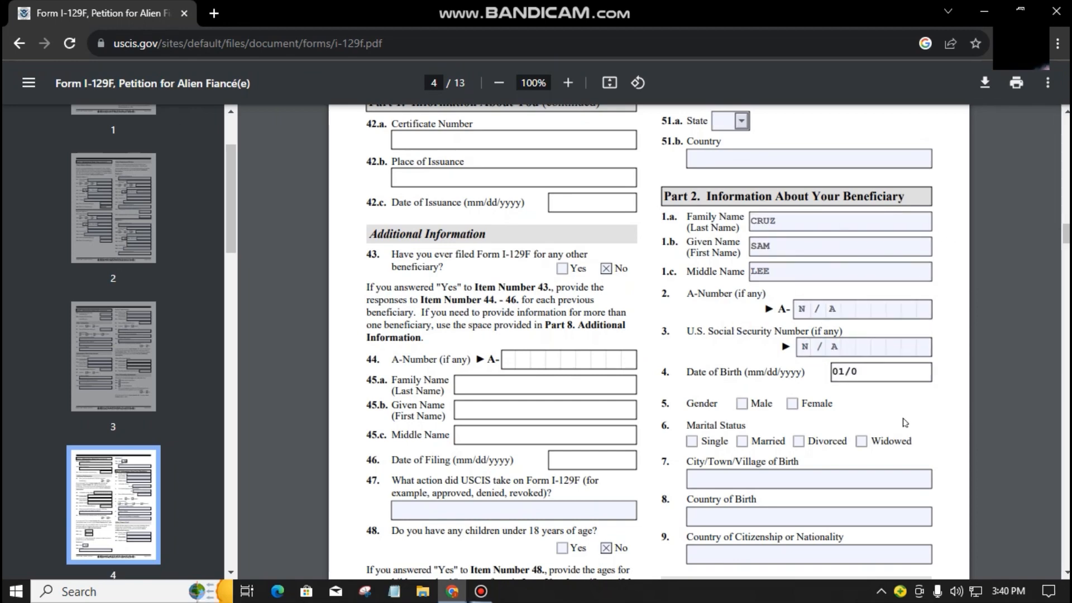
Step: Mark Female and Single, and give birthplace TALISAY CITY, PHILIPPINES with Philippine citizenship
click(791, 404)
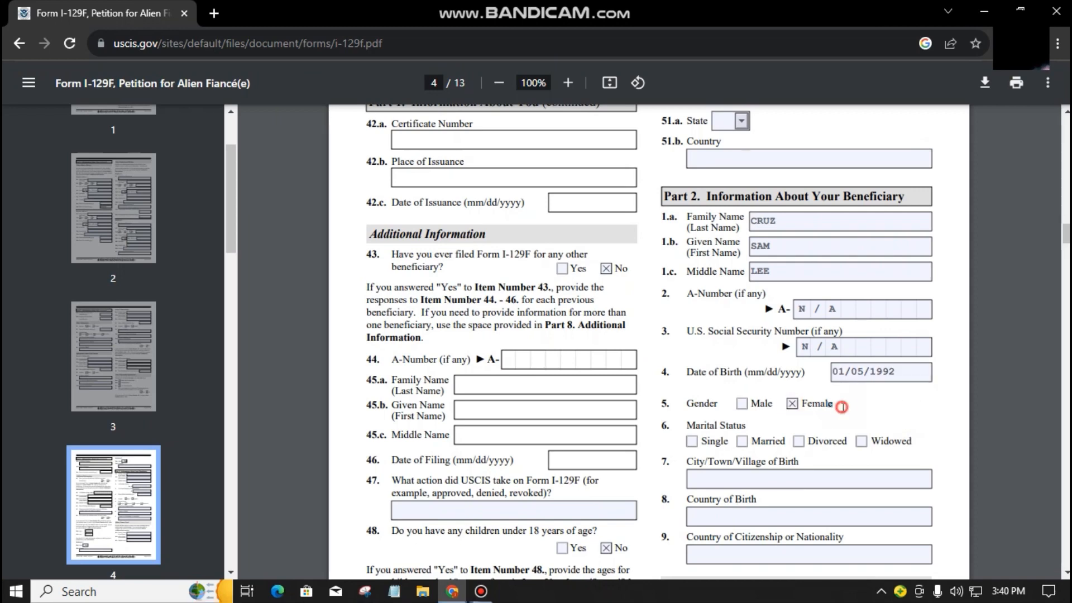
click(692, 444)
scroll(765, 419, down, 1)
click(758, 399)
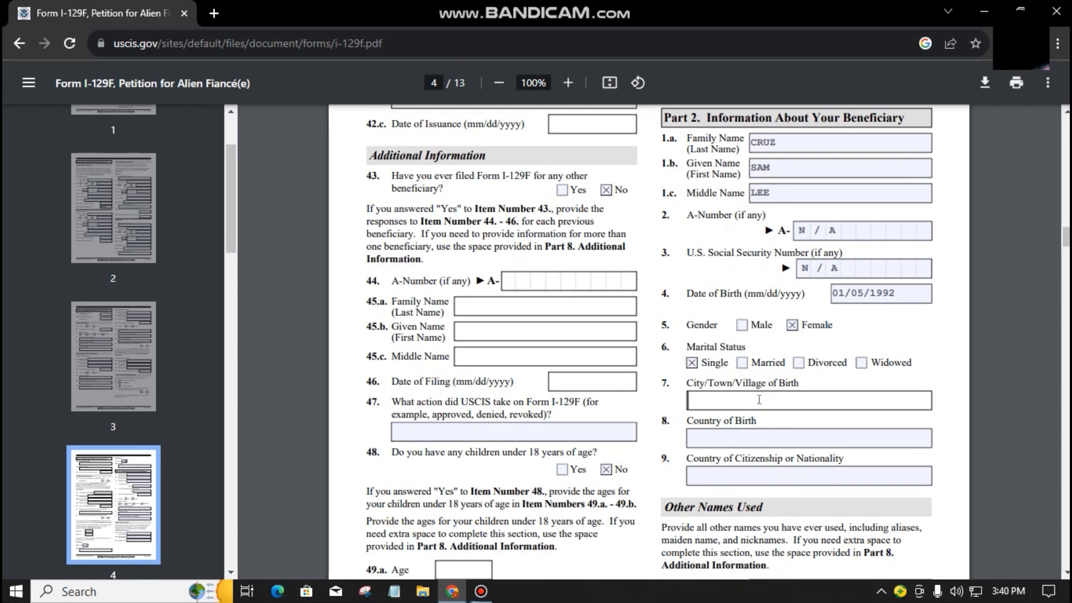
text(TALISAY CITY)
click(770, 438)
text(PHILIPPINES)
click(759, 475)
text(PHILIPPINES)
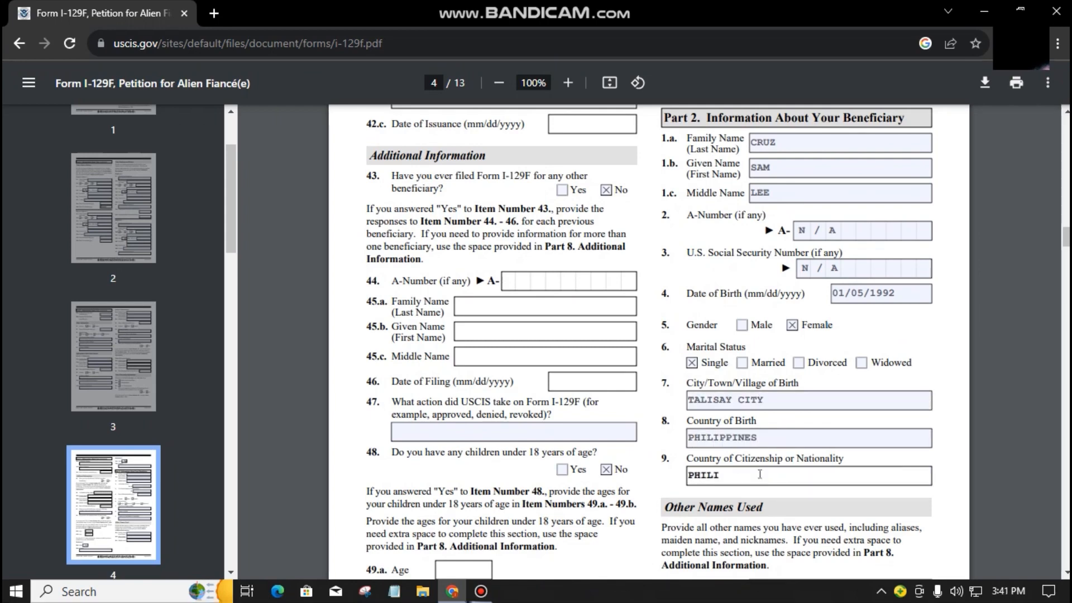
click(771, 515)
scroll(772, 516, up, 2)
scroll(740, 195, down, 1)
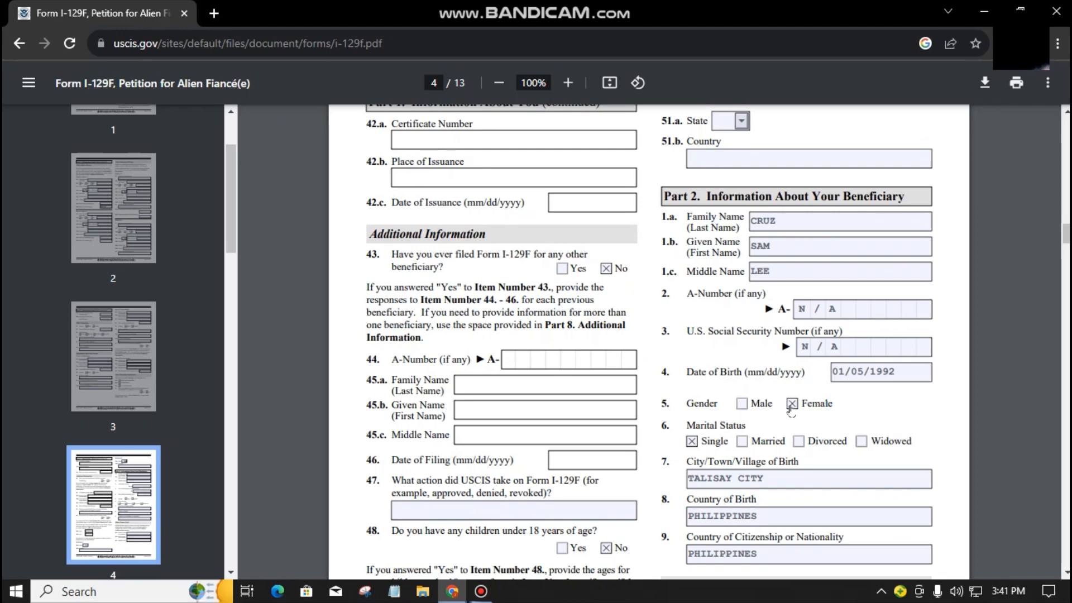
scroll(918, 464, down, 2)
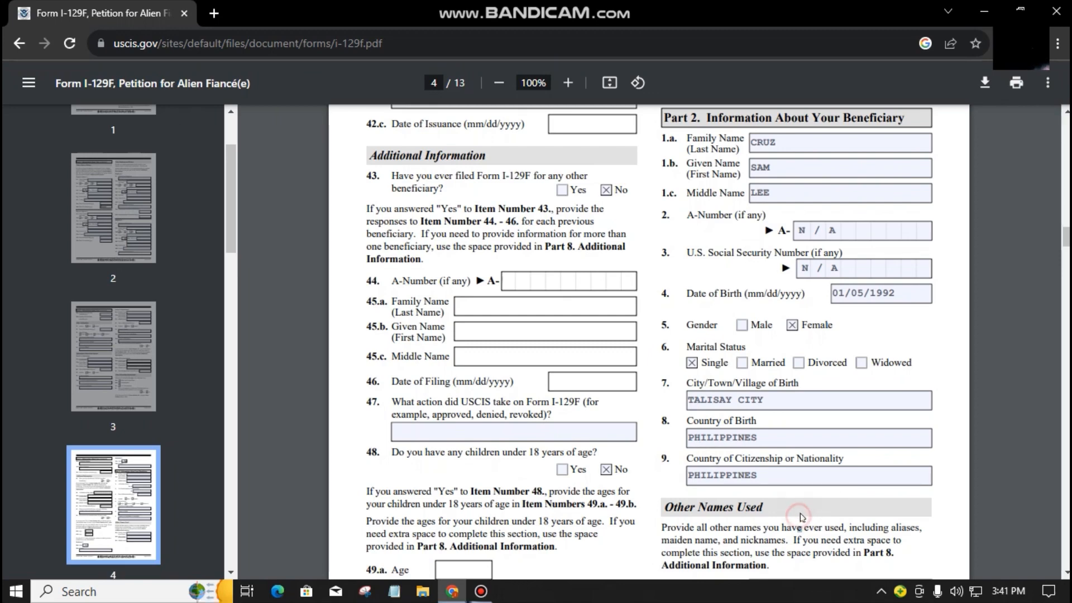
scroll(799, 516, down, 4)
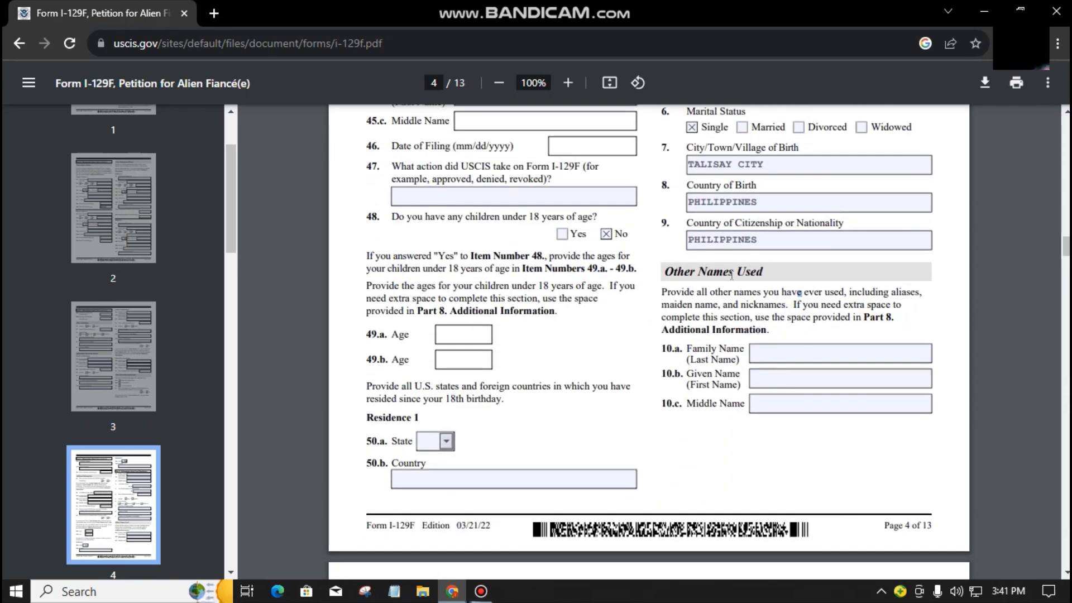
Step: Enter N/A in Other Names Used fields 10.a through 10.c
click(792, 357)
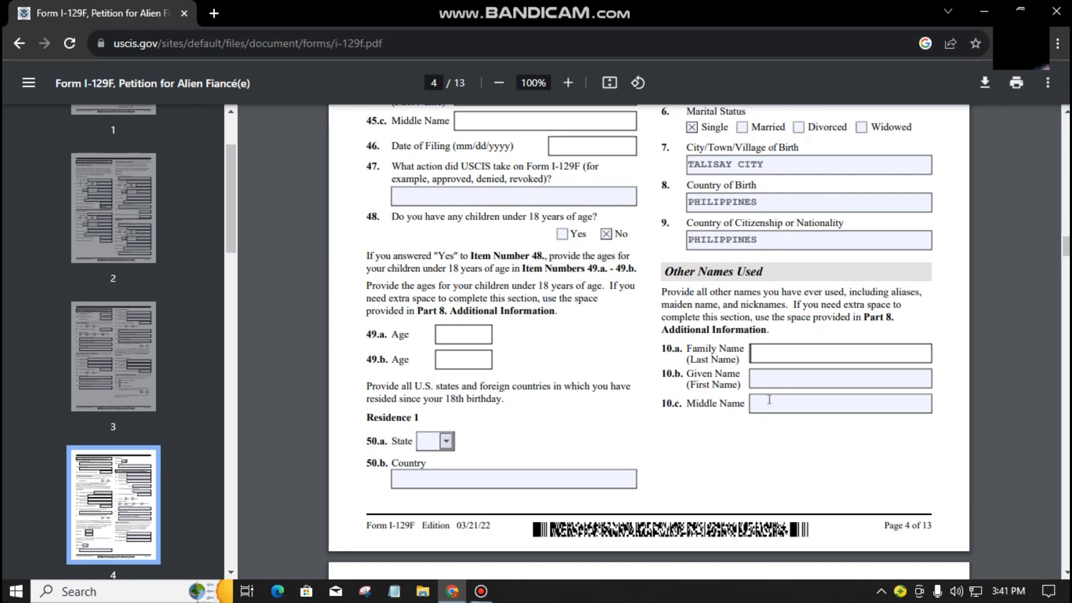
text(N/)
key(Tab)
text(N/A)
key(Tab)
text(N/A)
scroll(812, 420, down, 6)
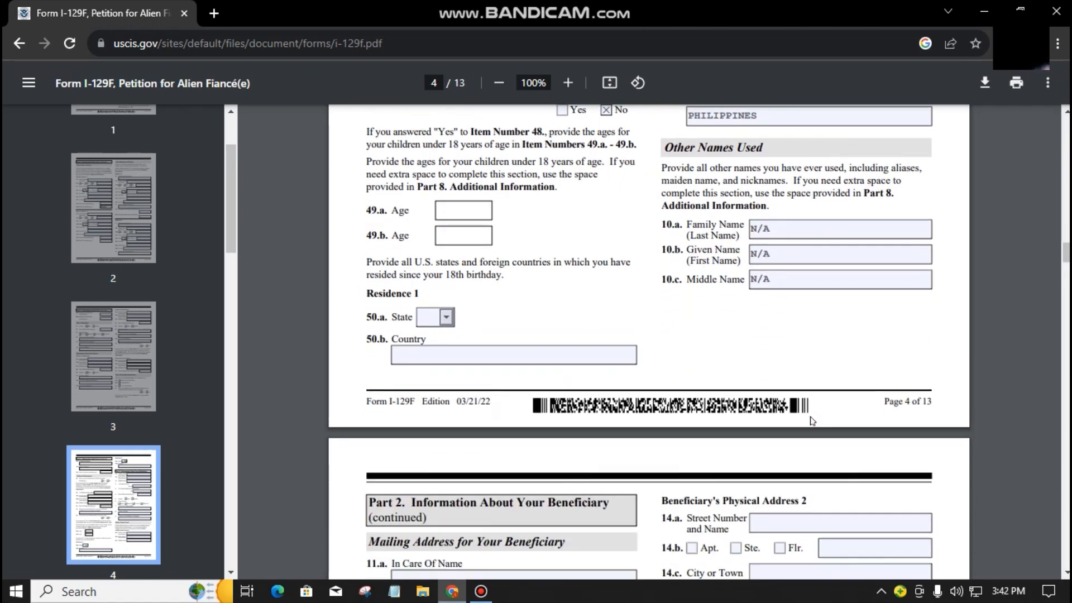
scroll(812, 420, down, 3)
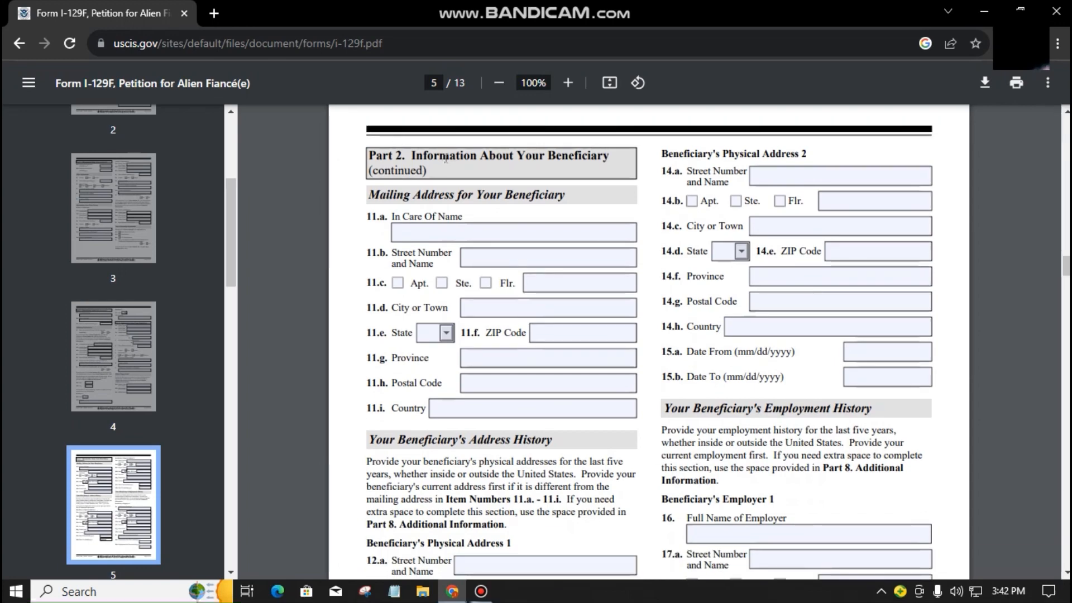
Step: Enter the beneficiary's mailing street, city, province, postal code and country PHILIPPINES
click(462, 231)
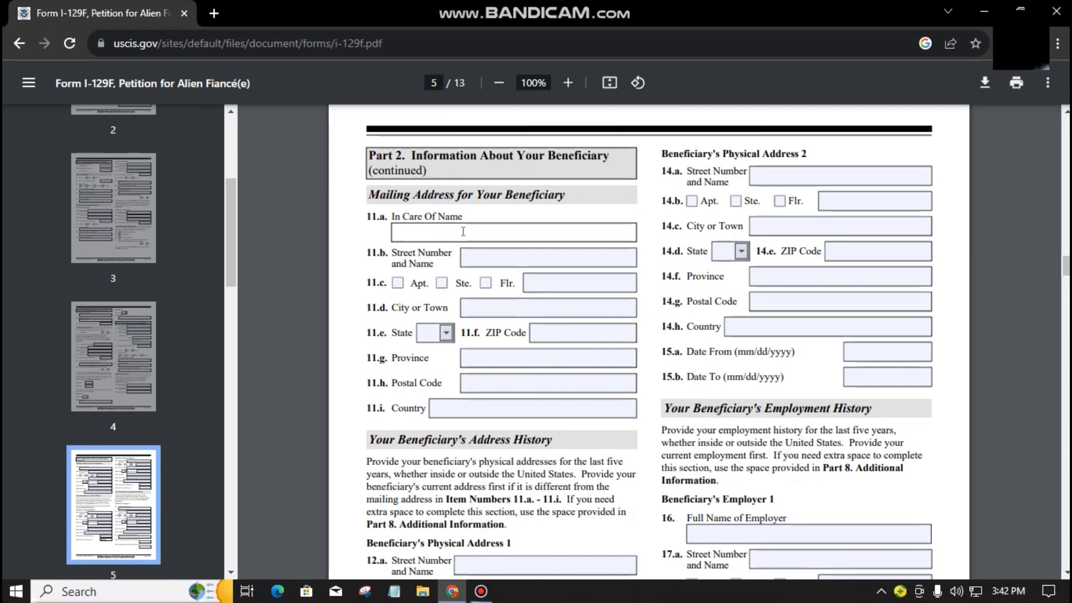
click(617, 259)
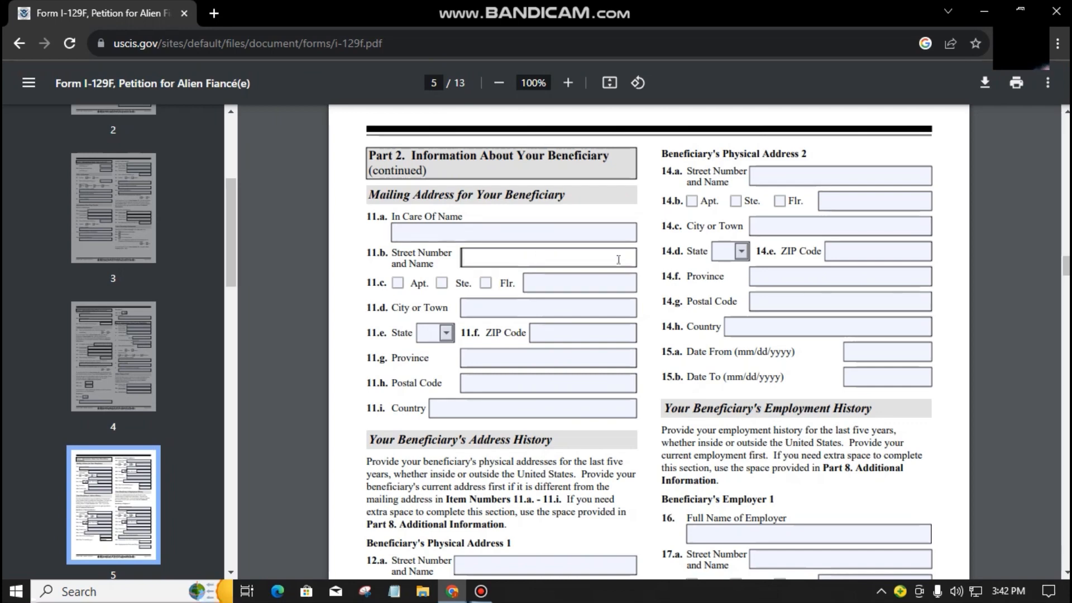
text(11 STREET RD.)
click(547, 308)
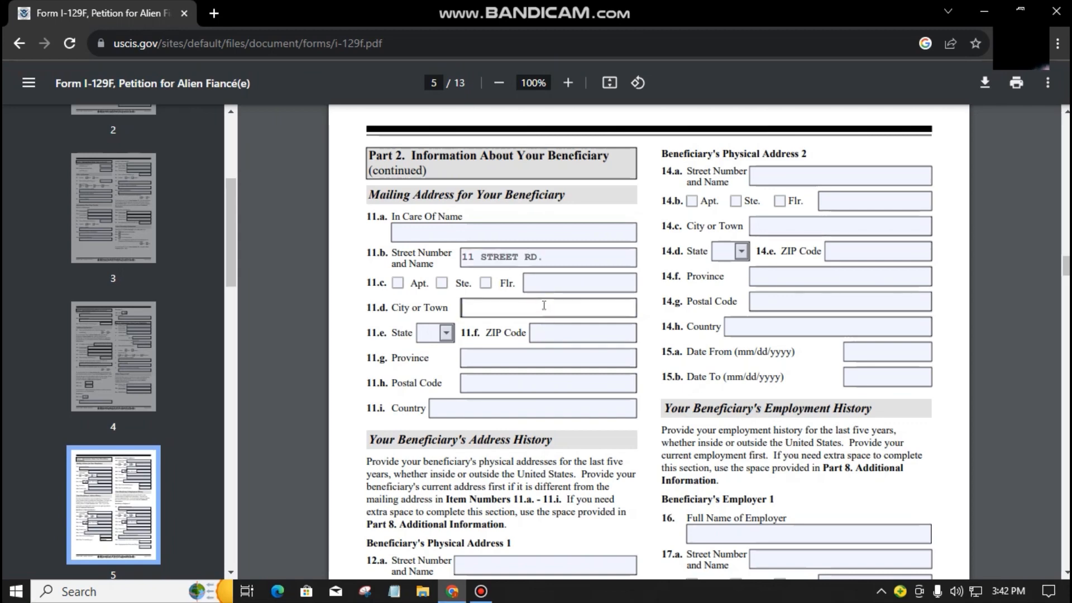
text(TALISAY CITY)
click(516, 355)
text(NEGROS OCCIDE)
text(NTAL)
click(500, 383)
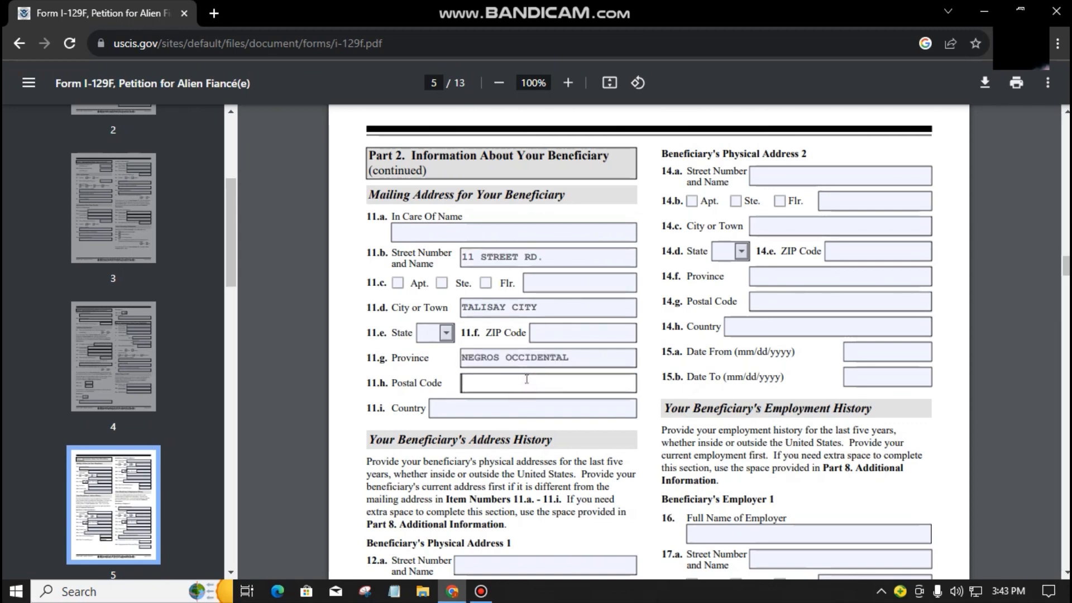
text(6101)
click(503, 408)
text(PHILIPPINES)
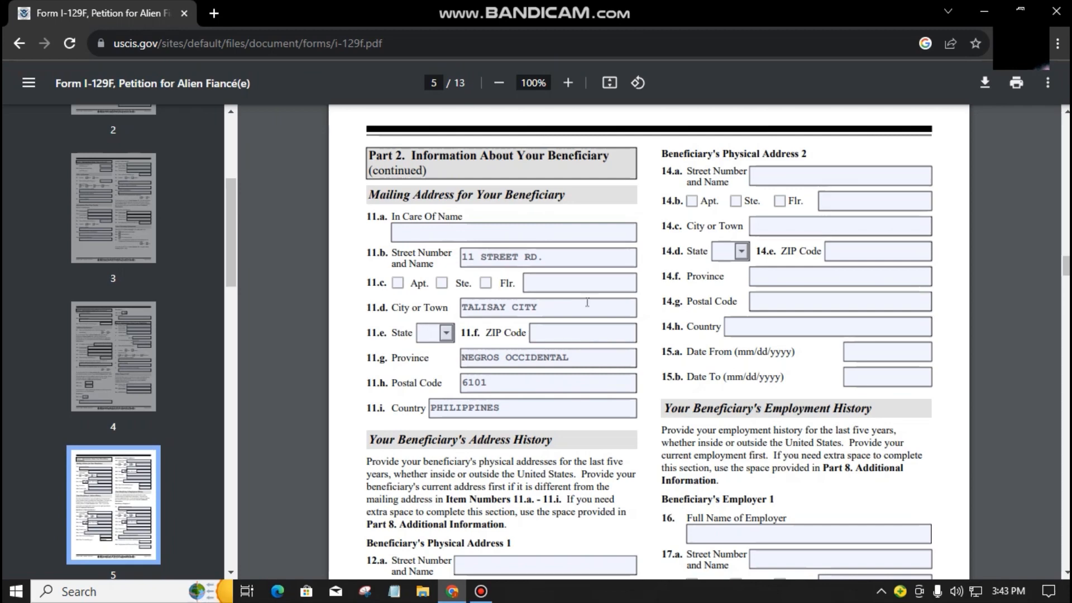
Step: Fill the mailing address Flr. and ZIP Code fields with N/A
click(565, 276)
text(N/A)
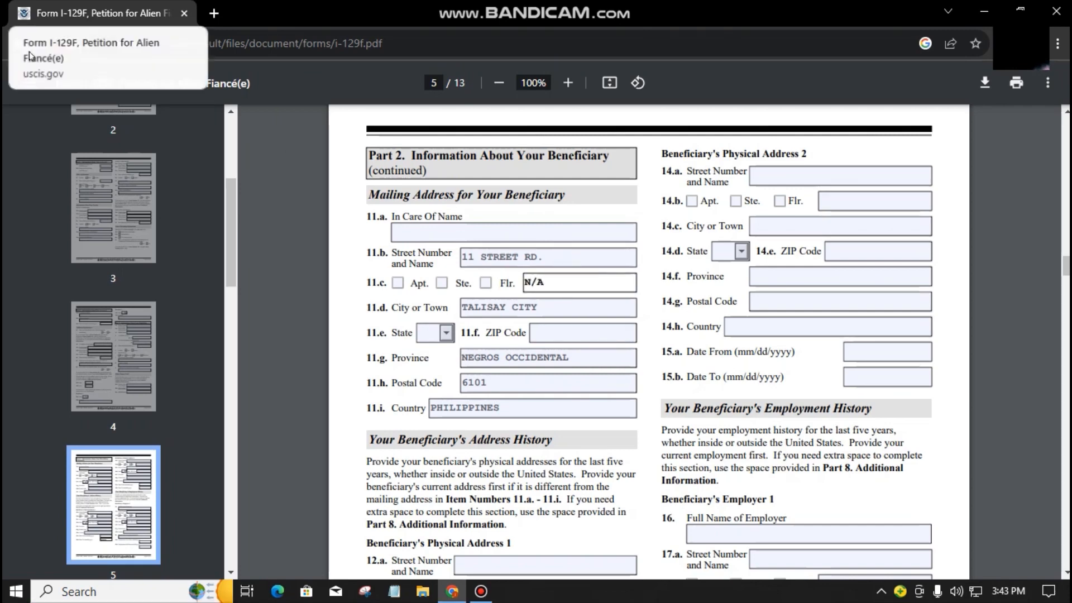
click(583, 332)
text(N/A)
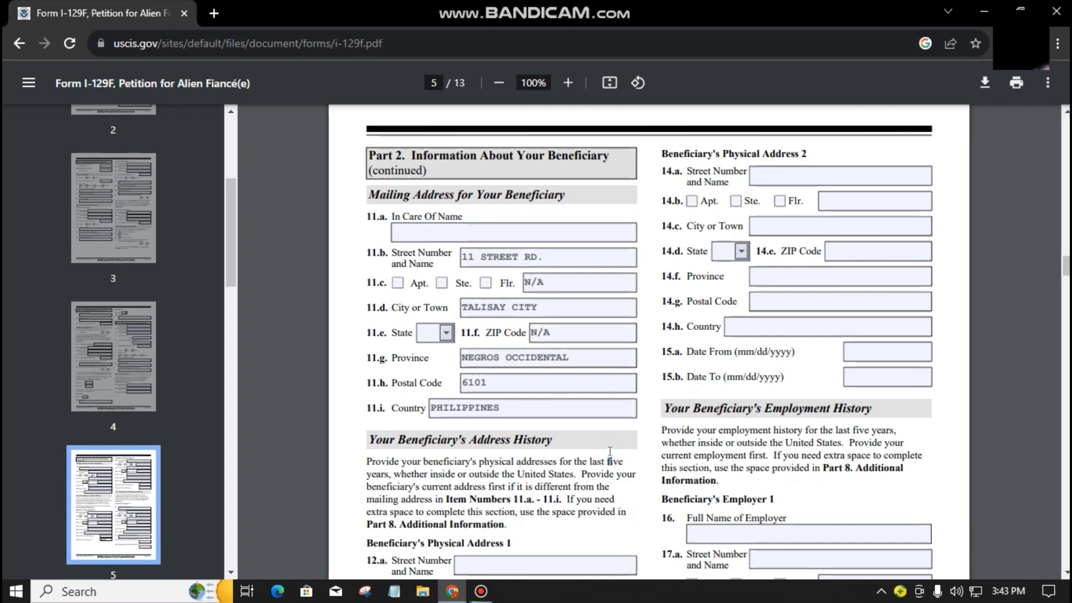
scroll(611, 453, down, 3)
scroll(612, 453, down, 3)
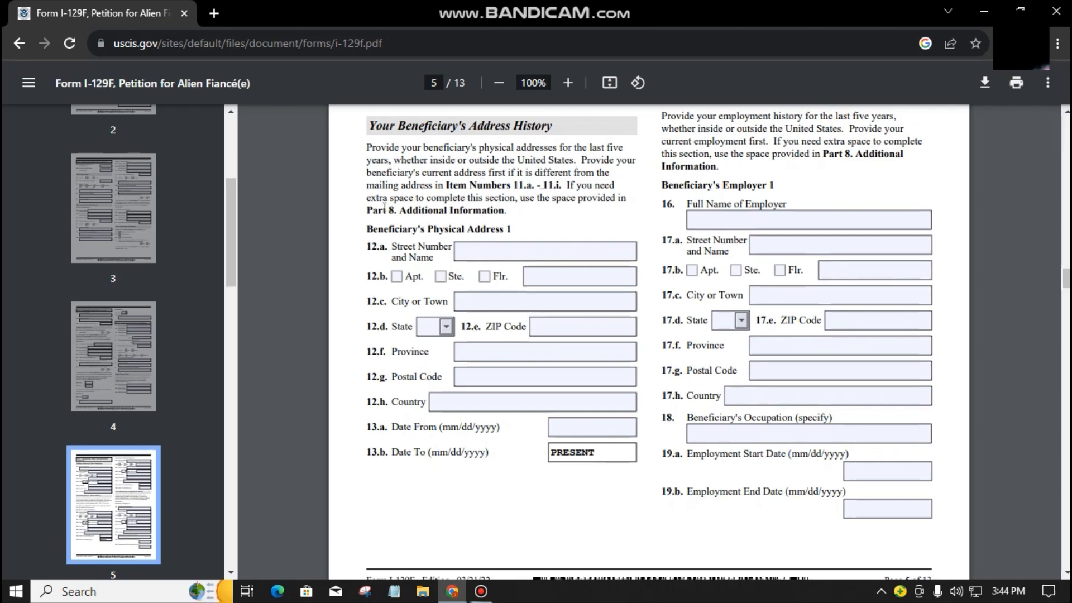
Step: Review page 5's Physical Address sections, clearing accidental text selections
drag(516, 201, 525, 205)
scroll(524, 207, up, 2)
scroll(574, 324, down, 1)
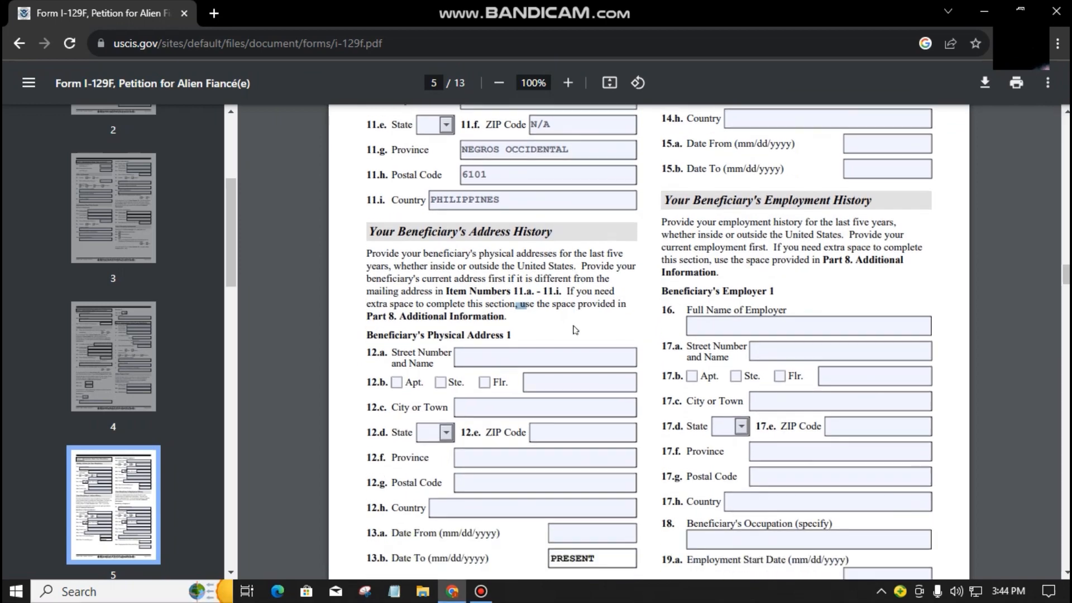
click(618, 288)
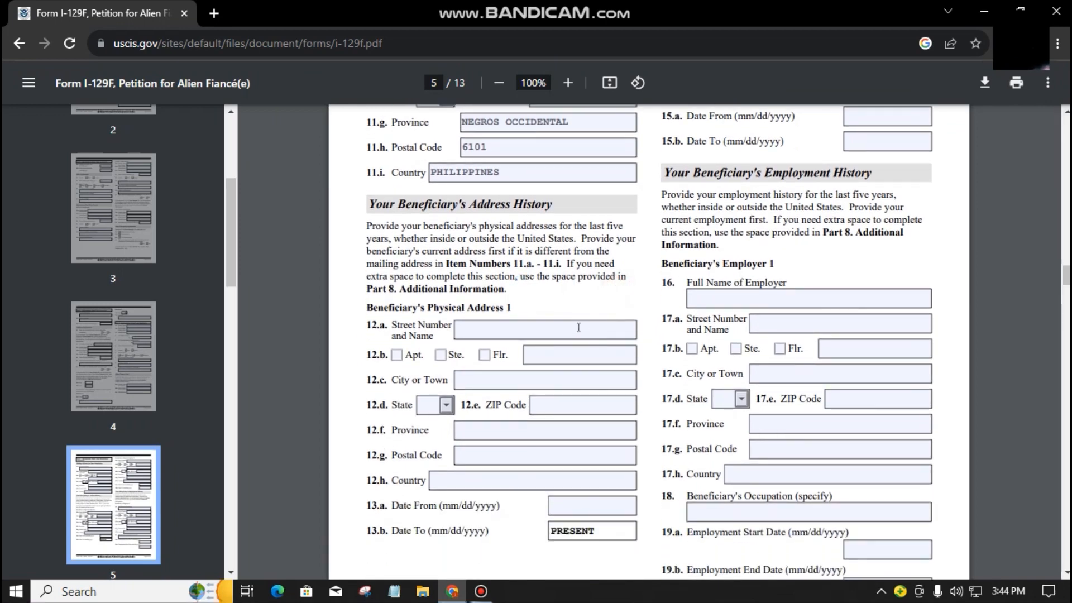
scroll(580, 329, down, 1)
scroll(614, 368, up, 8)
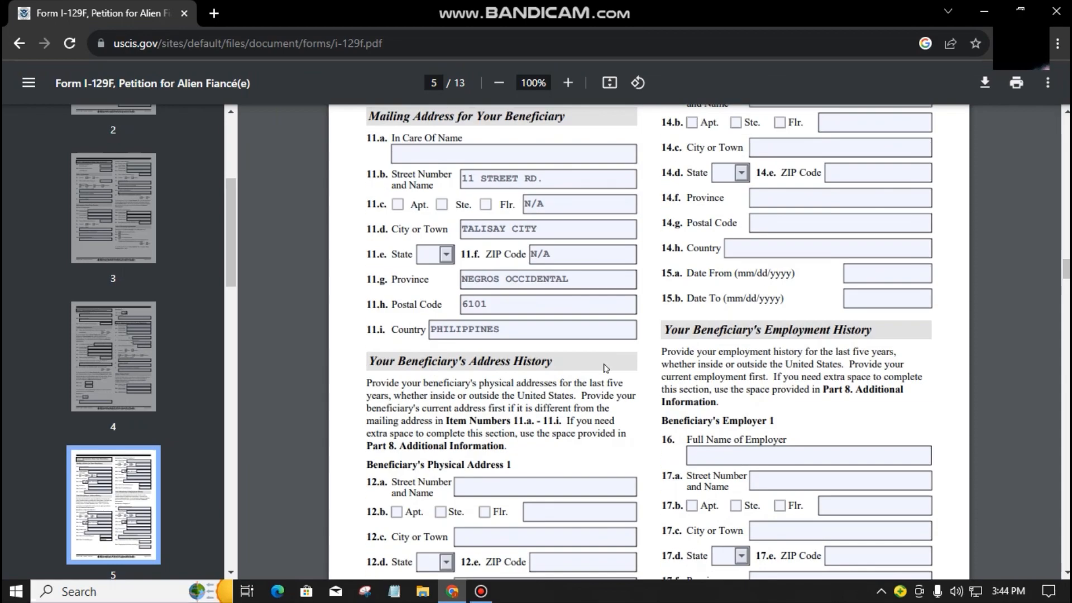
scroll(352, 210, down, 5)
scroll(572, 358, down, 5)
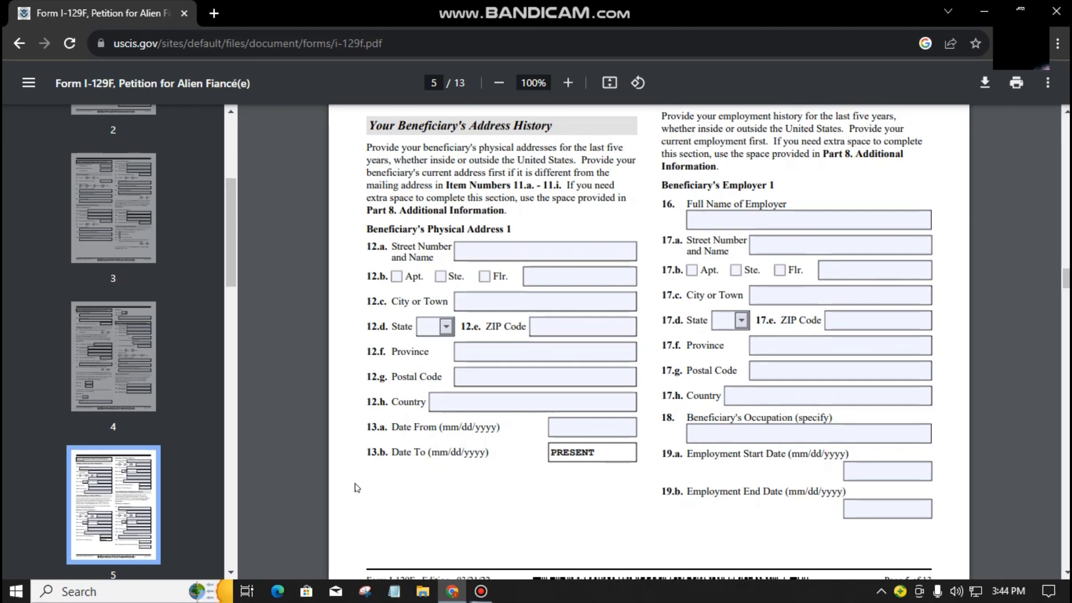
scroll(677, 476, up, 6)
scroll(670, 475, up, 1)
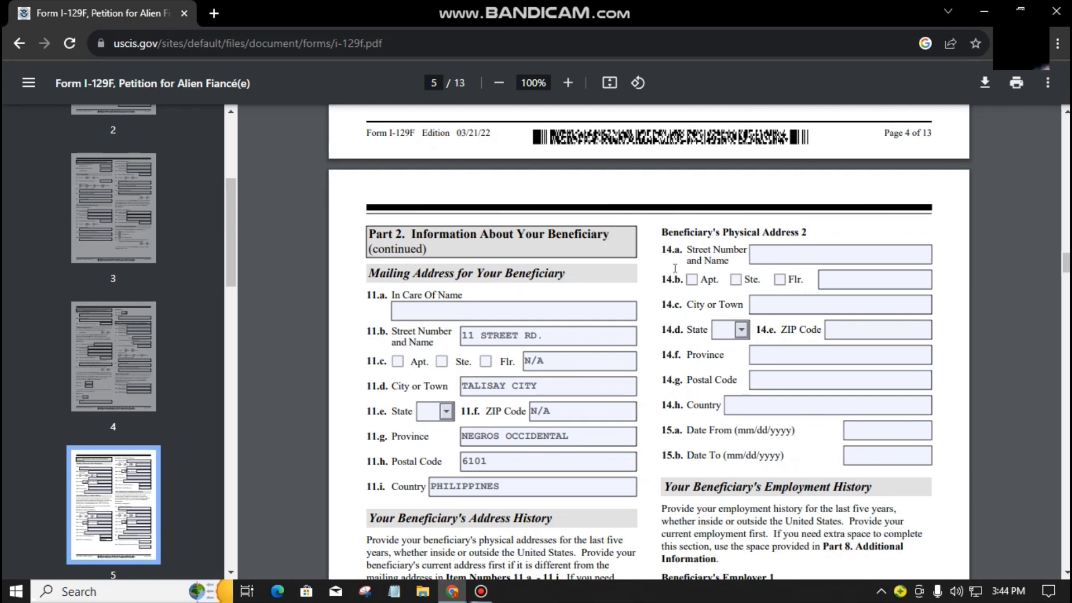
triple_click(691, 237)
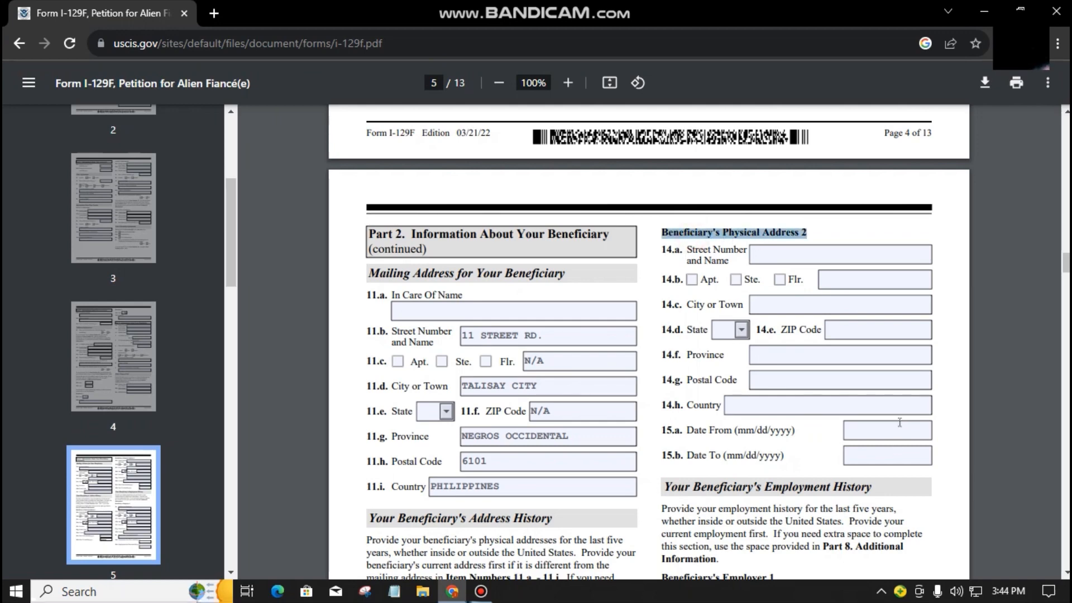
click(951, 339)
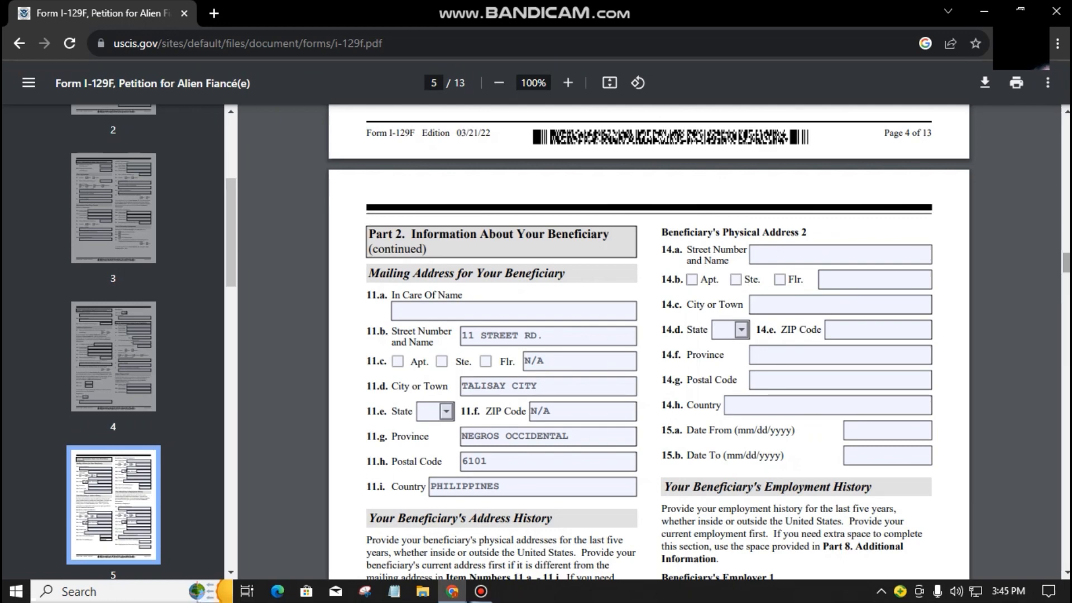
Step: Bring Beneficiary's Employer 1 into view and place the cursor in field 16
scroll(956, 378, down, 3)
scroll(957, 382, down, 3)
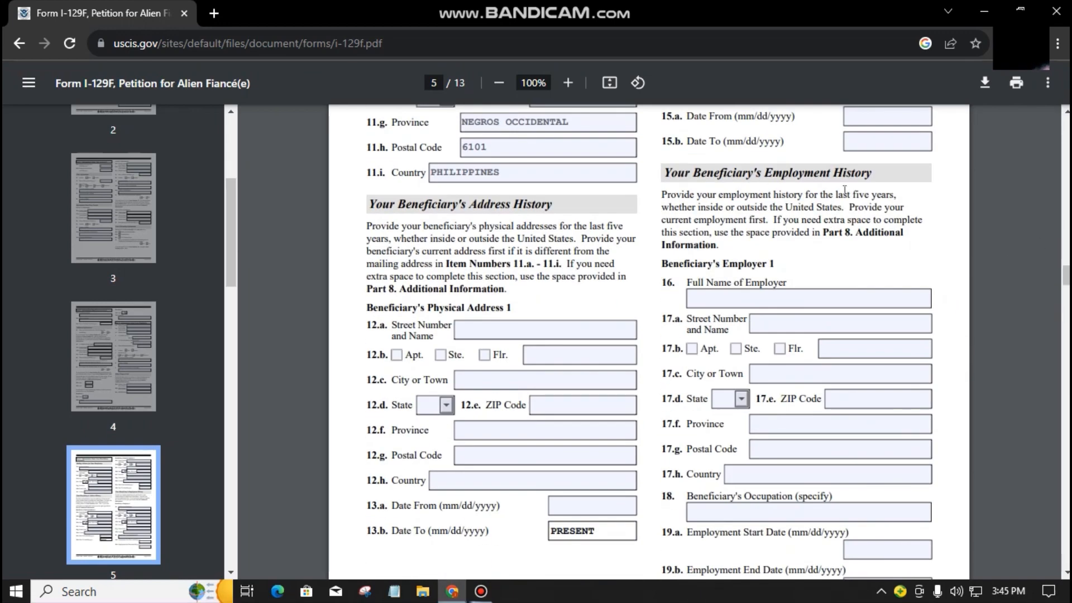
click(804, 207)
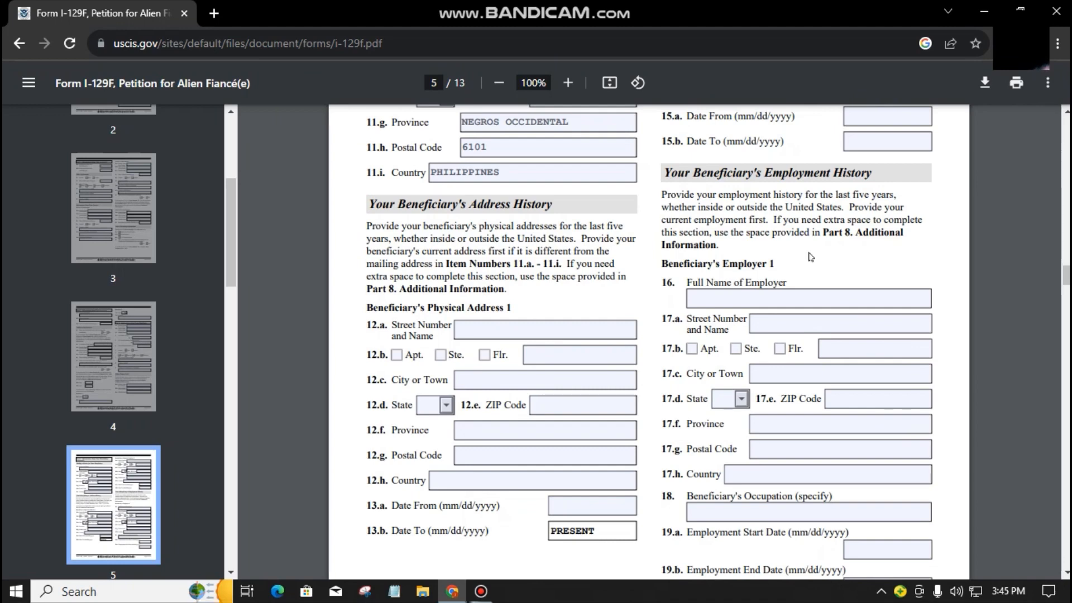
scroll(811, 257, down, 1)
click(848, 221)
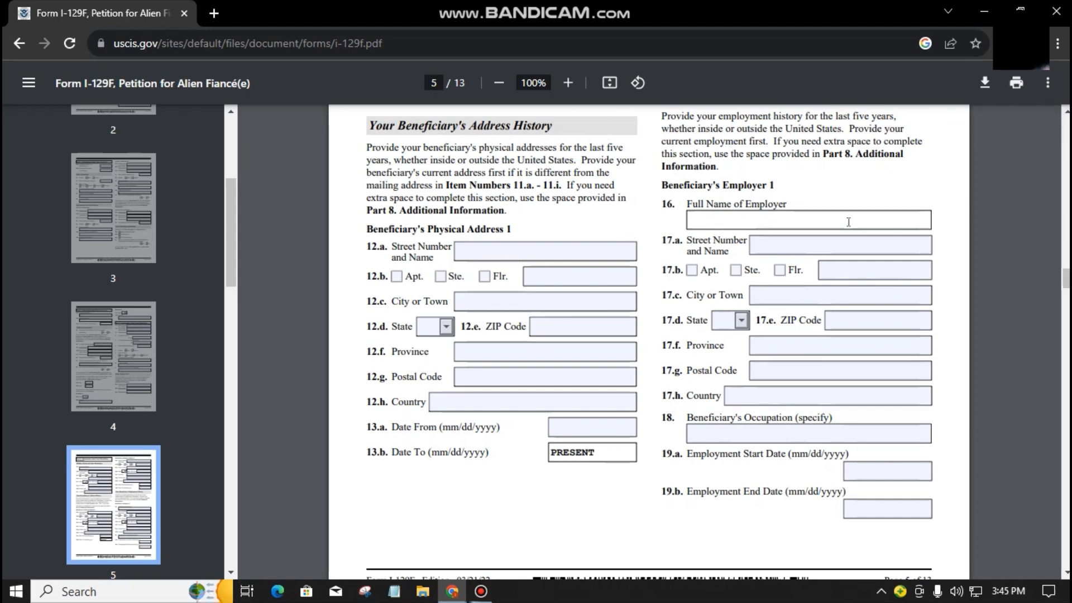
Step: Enter employer SMAll TOWN HOTEL with its BACOLOD CITY, PHILIPPINES address
text(SMAll TOWN HOTEL)
click(838, 245)
text(200)
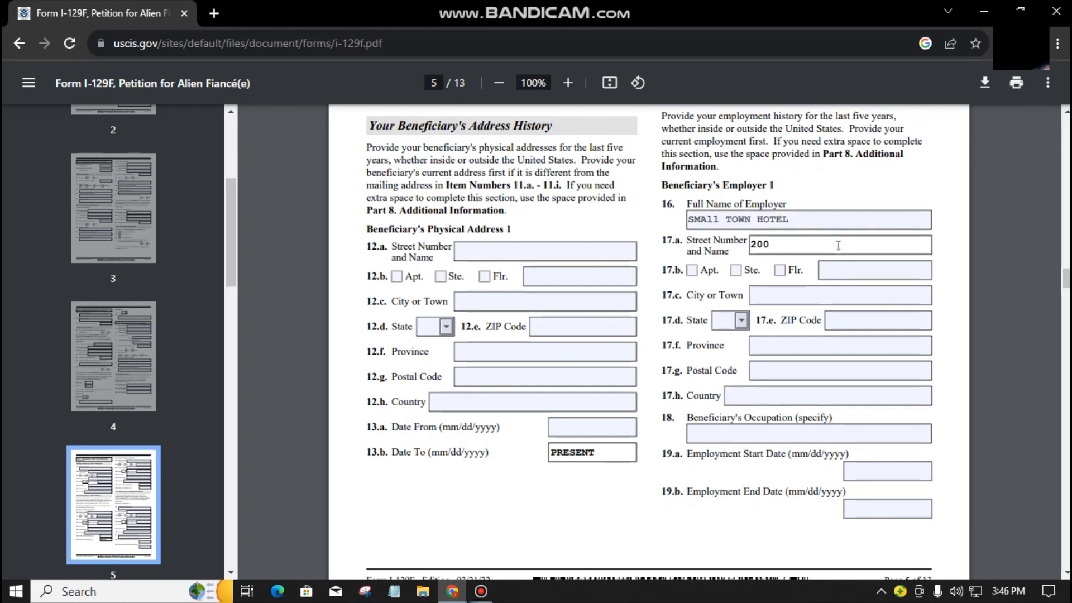
text( SOUTH RD.)
click(812, 294)
text(BACOLOD CITY)
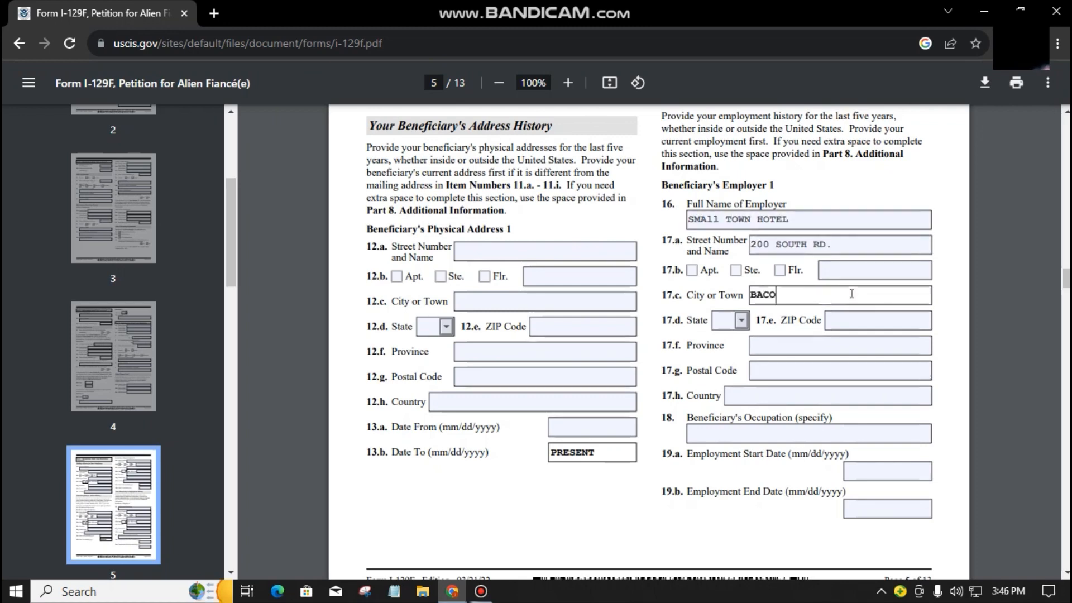
click(813, 345)
text(NEGROS OCCIDR)
key(BackSpace)
text(ENTAL)
key(Tab)
text(6101)
key(Tab)
text(PHILIPPINES)
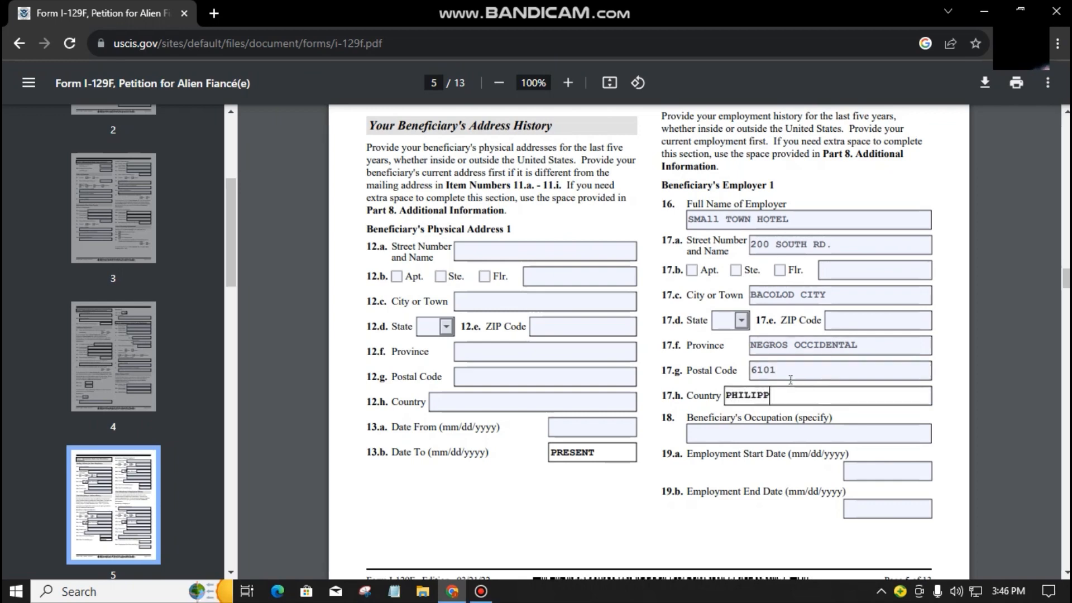
Step: Enter occupation RECEPTIONIST and employment dates 06/01/2015 to PRESENT
key(Tab)
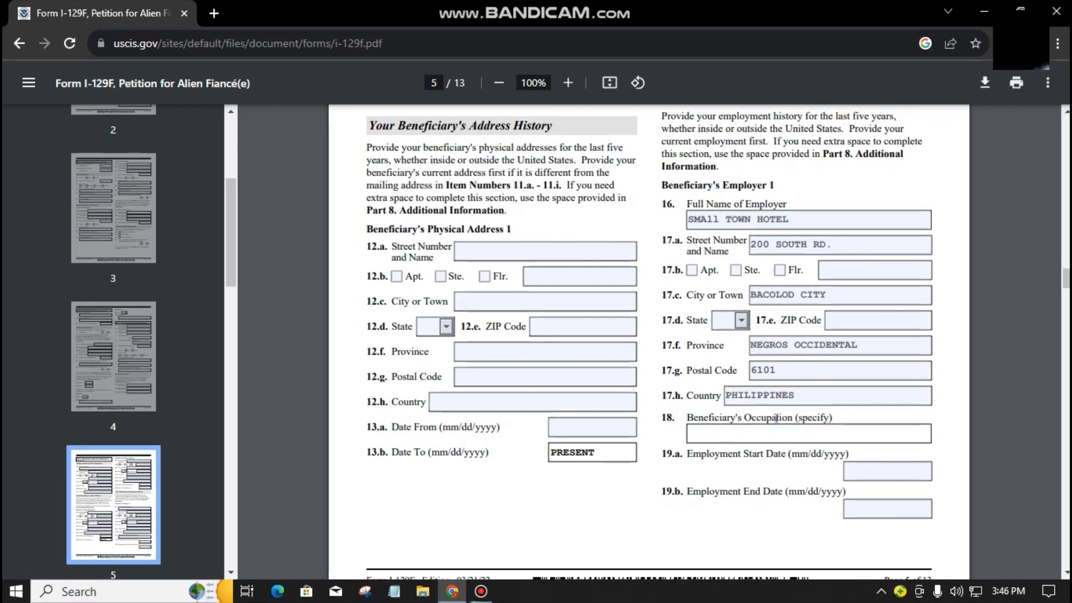
text(RECEPTIONIST)
key(Tab)
text(06/0)
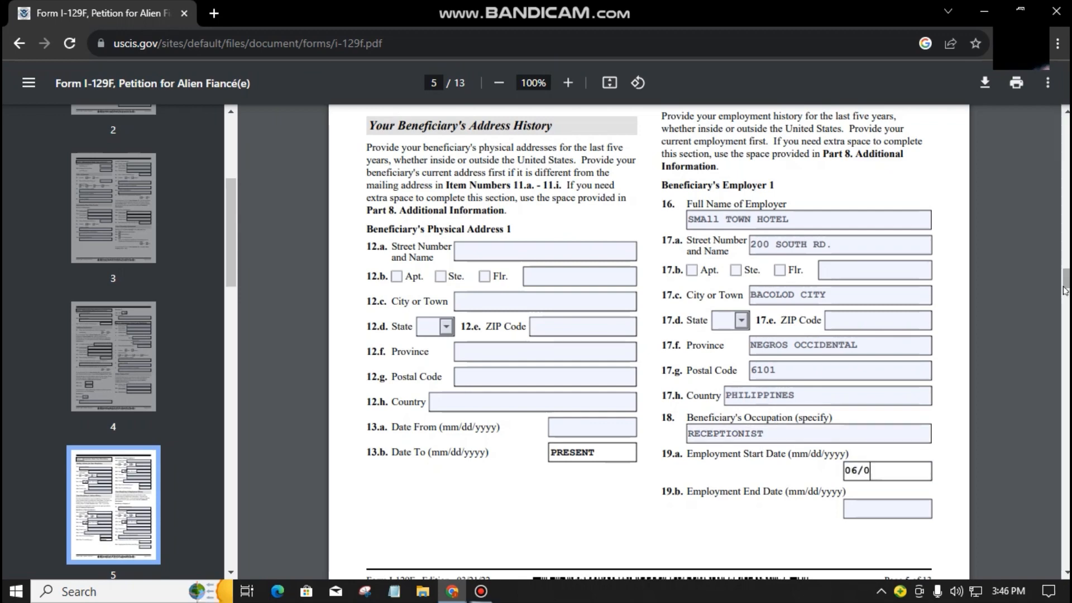
text(1/2015)
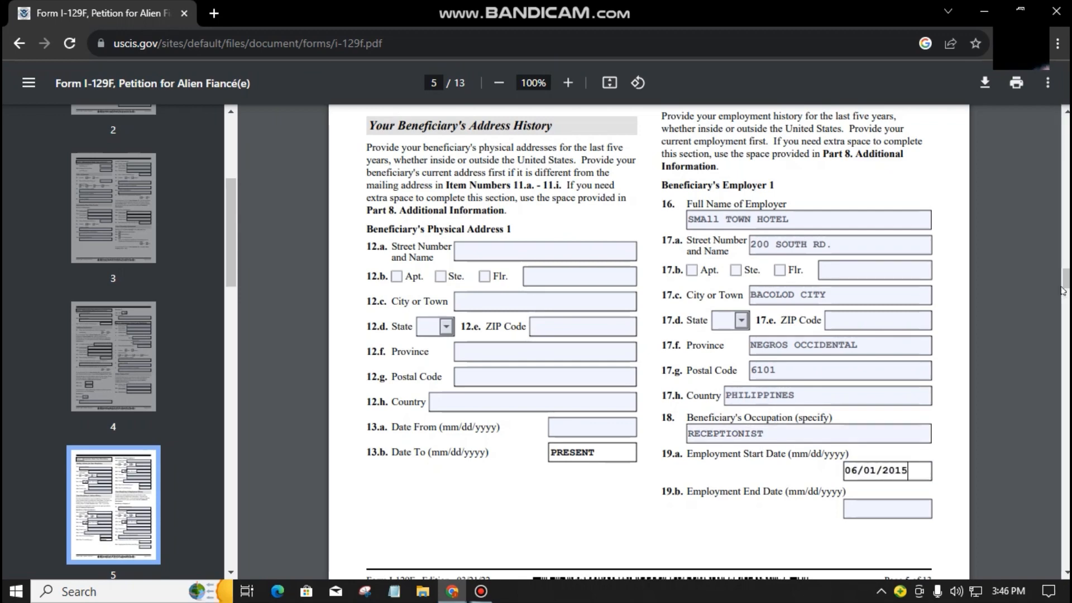
click(887, 505)
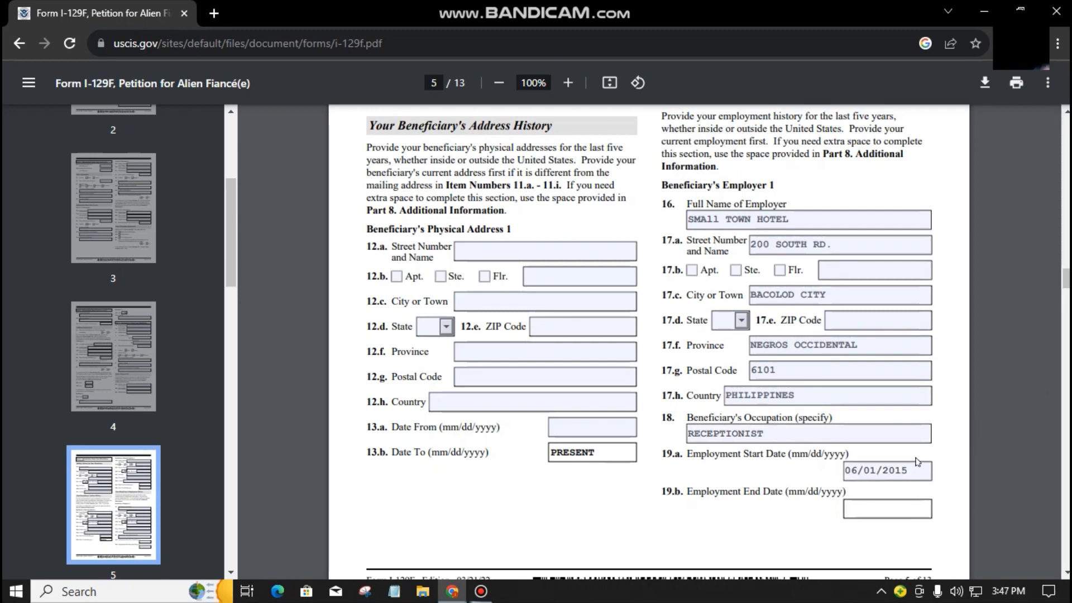
text(PRESENT)
click(923, 459)
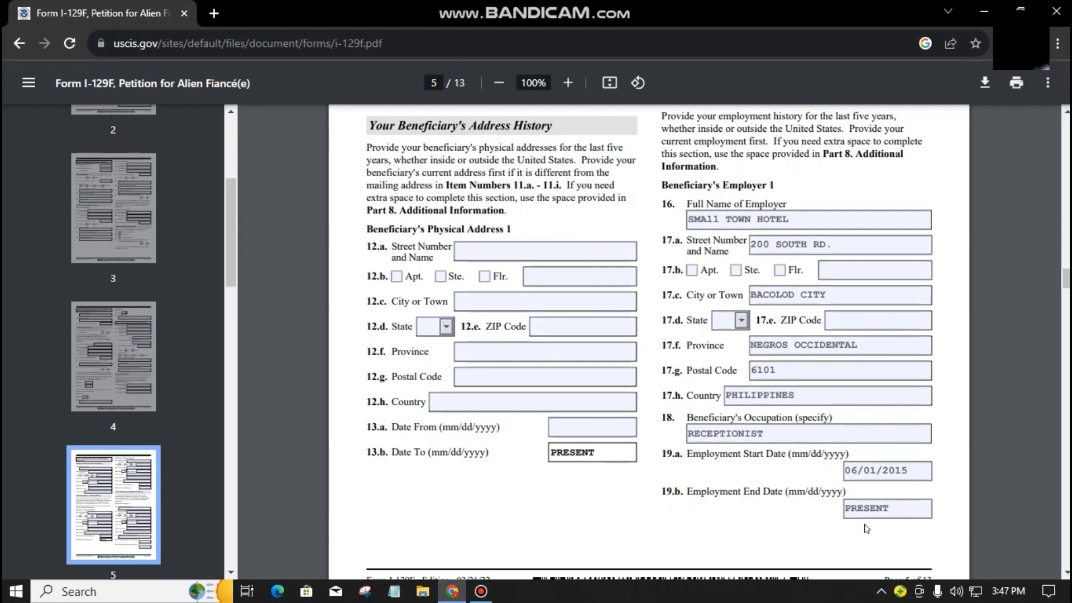
click(899, 515)
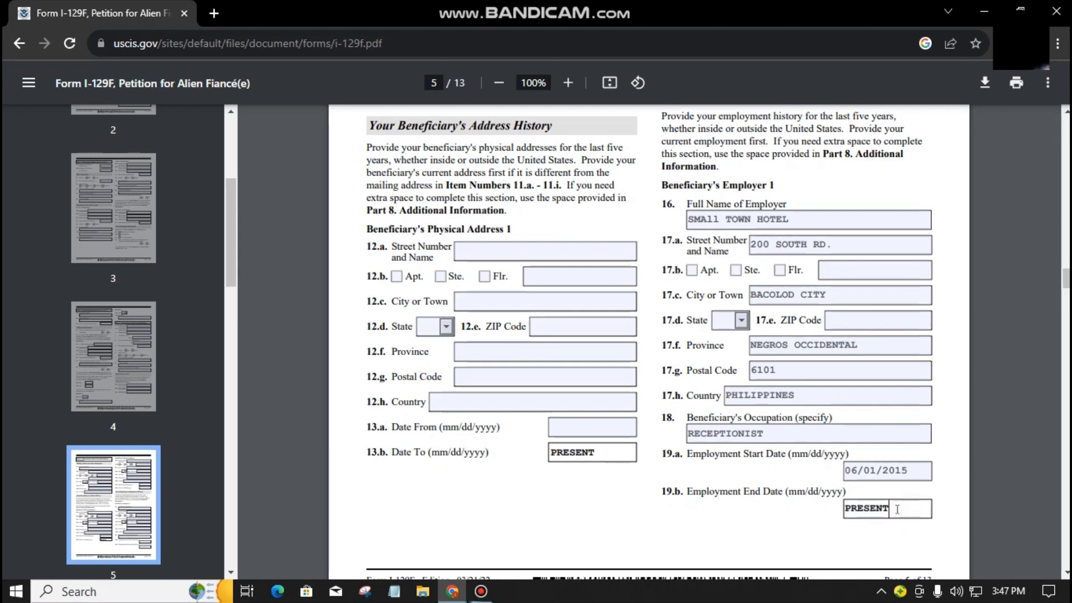
scroll(897, 509, down, 3)
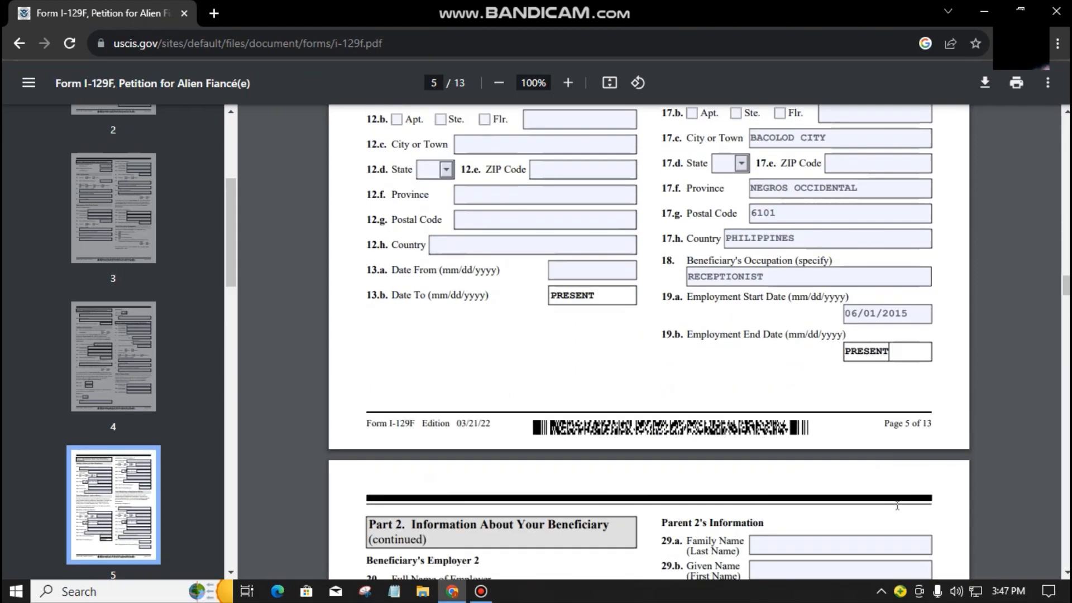
click(831, 380)
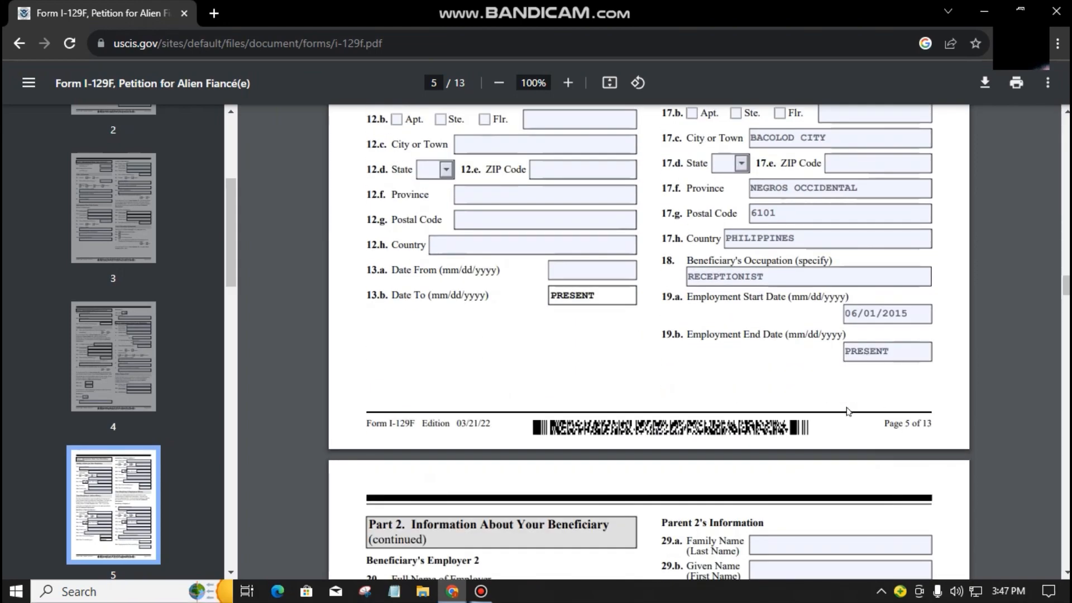
scroll(848, 411, down, 7)
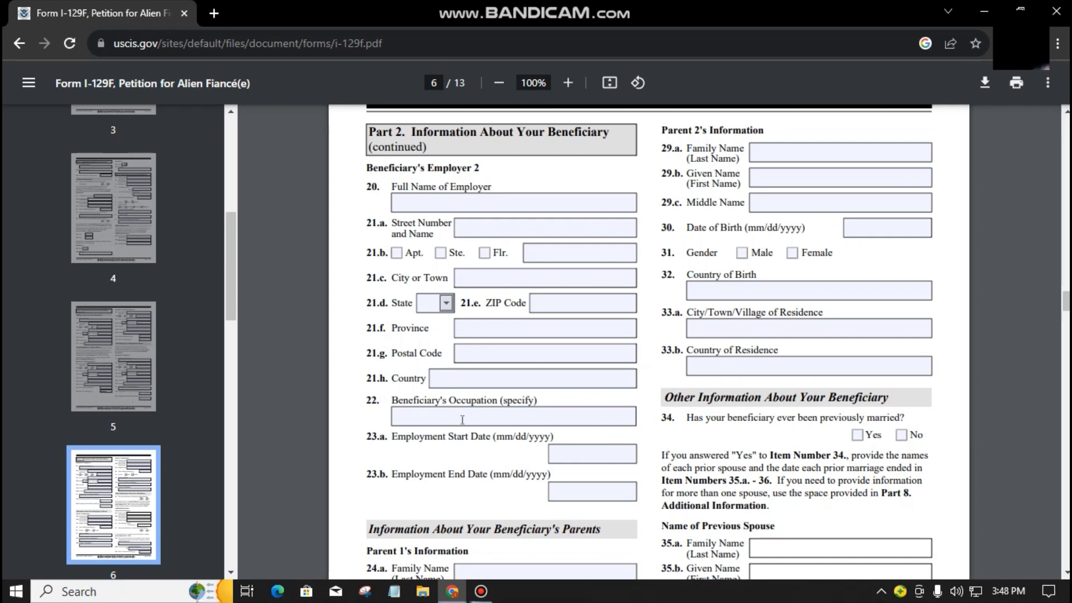
scroll(429, 234, down, 5)
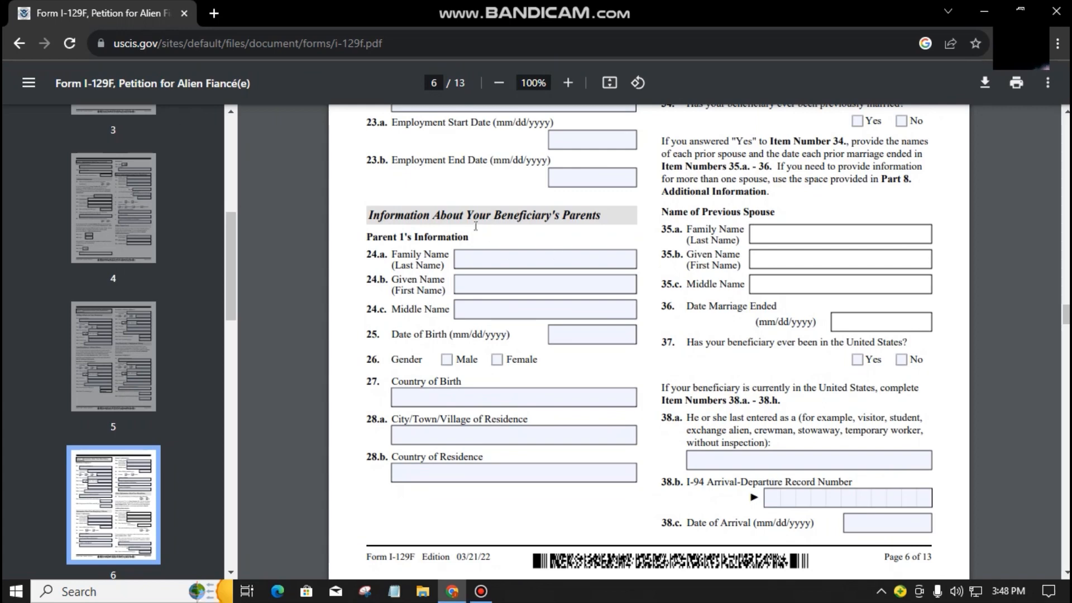
click(525, 259)
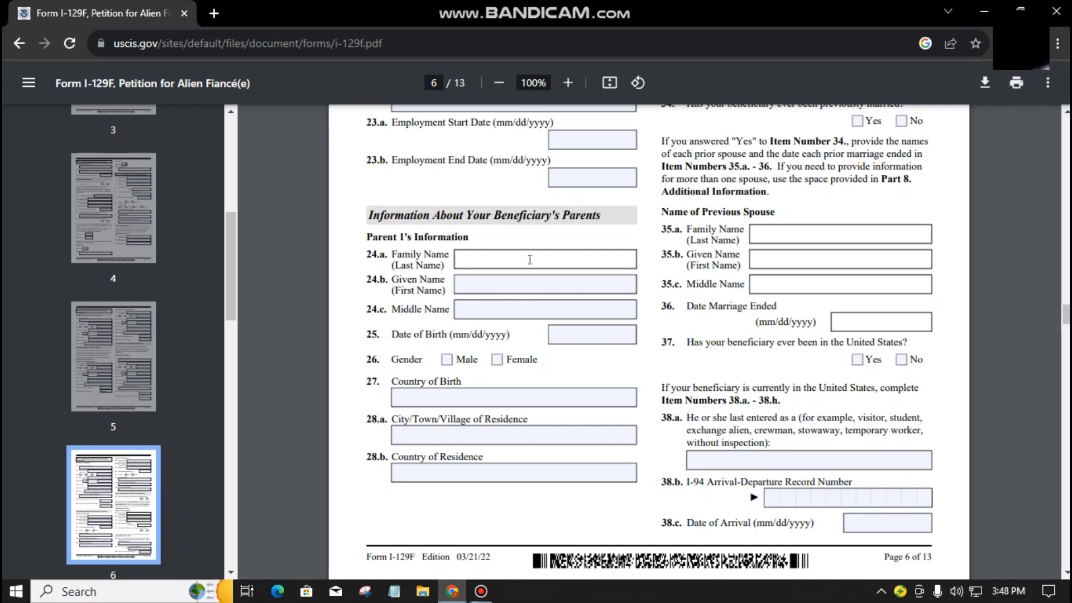
key(Tab)
key(Tab)
key(Tab)
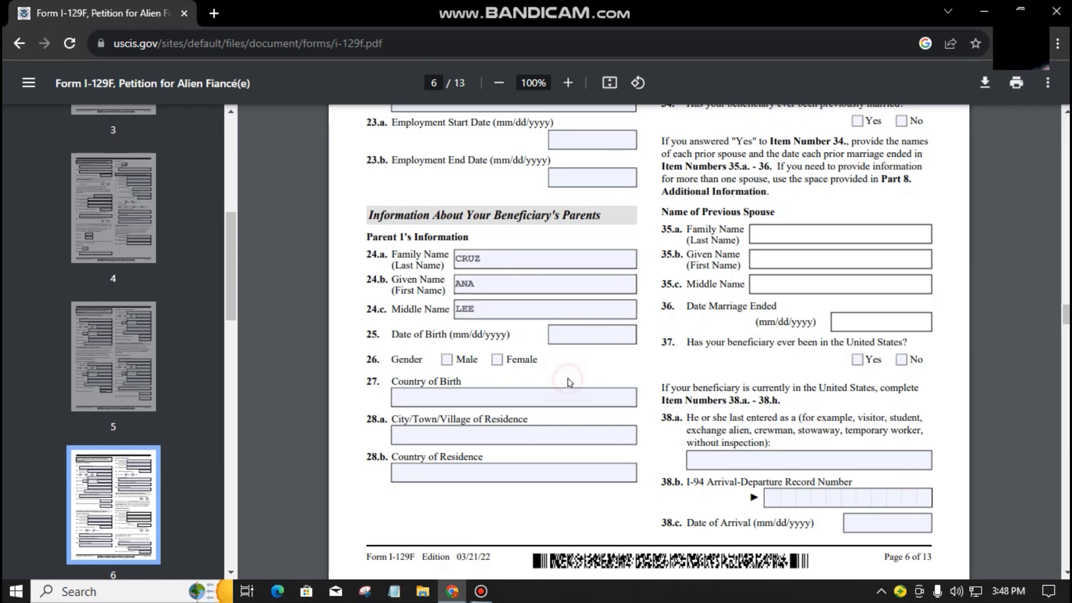
text(03/01/1962)
Step: Mark Parent 1 as Female, with country of birth PHILIPPINES and a city of residence
key(Tab)
key(Tab)
key(space)
key(Tab)
text(PHILIPPINES)
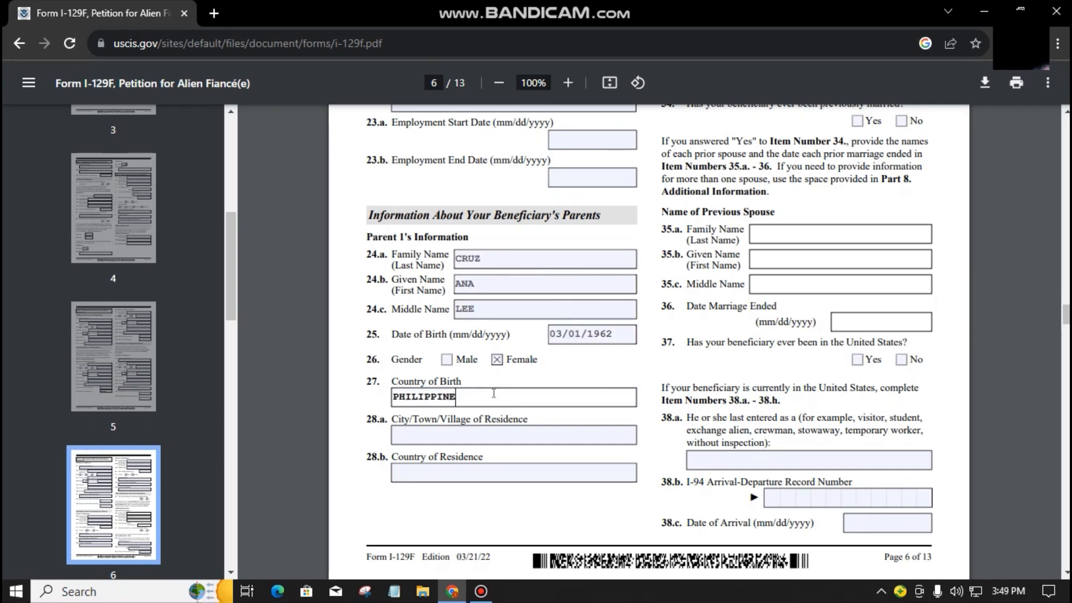
key(Tab)
text(SILAY CITY)
key(Tab)
text(PHILIPPINES)
key(Tab)
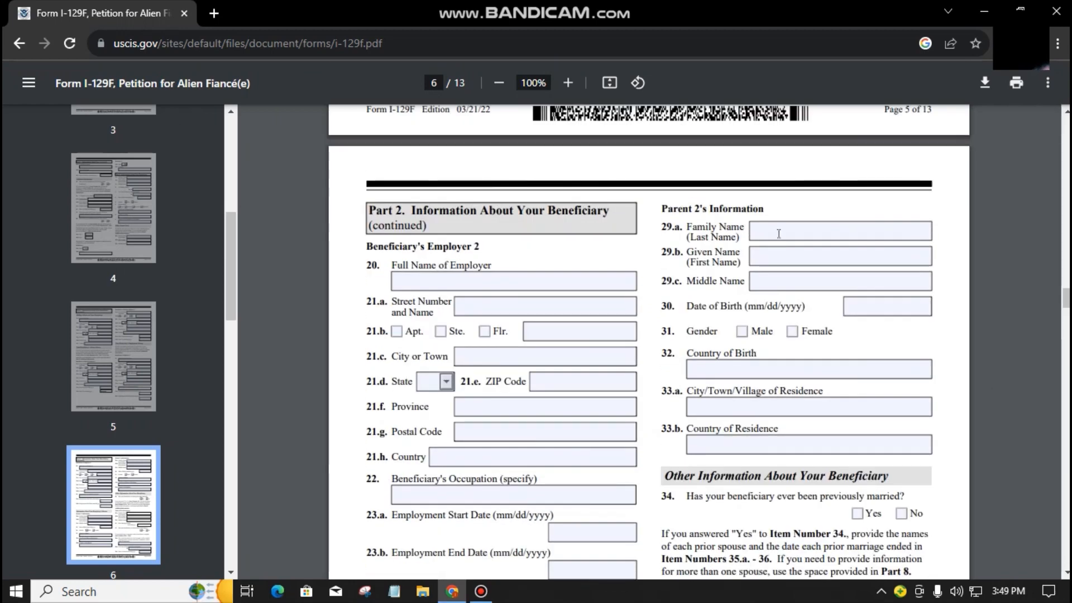
key(Tab)
key(Tab)
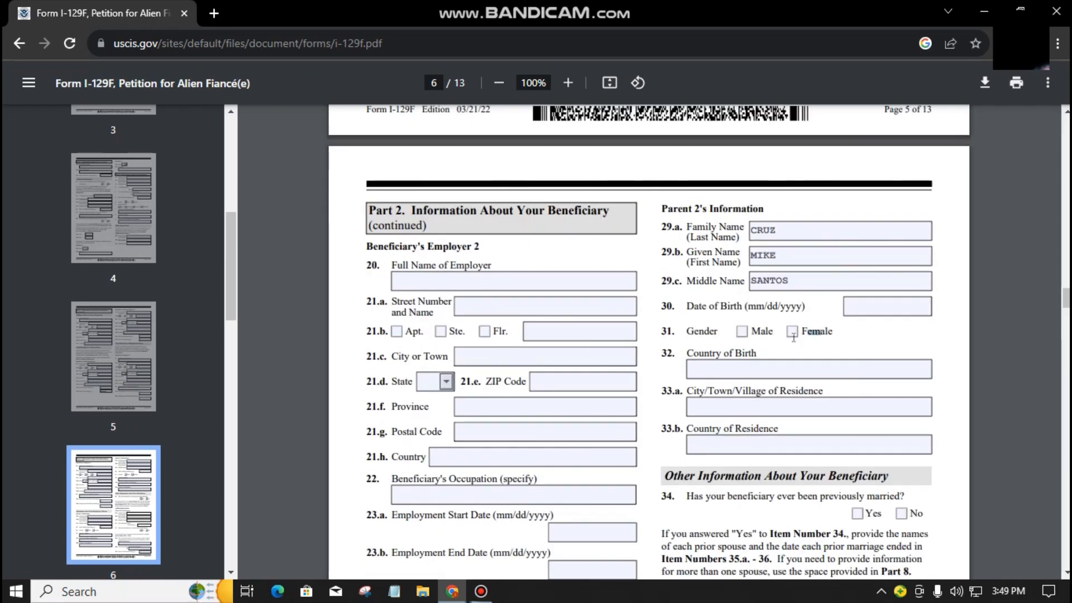
key(Tab)
text(05/05/1962)
Step: Mark Parent 2 as Male, with birth country PHILIPPINES and a city and country of residence
key(Tab)
key(space)
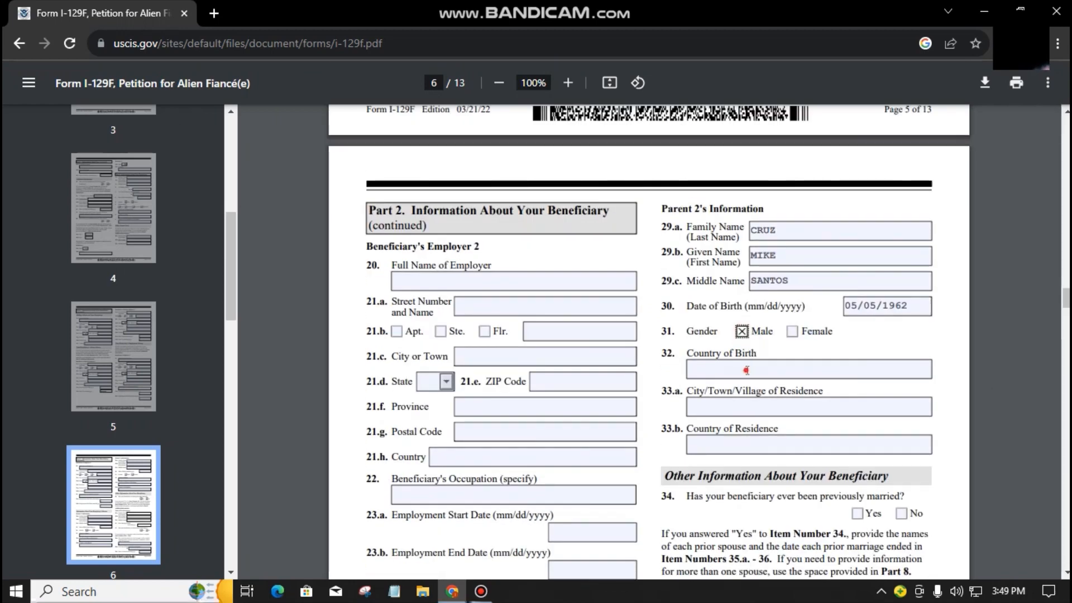
key(Tab)
text(PHILIPPINES)
key(Tab)
text(SILAY CITY)
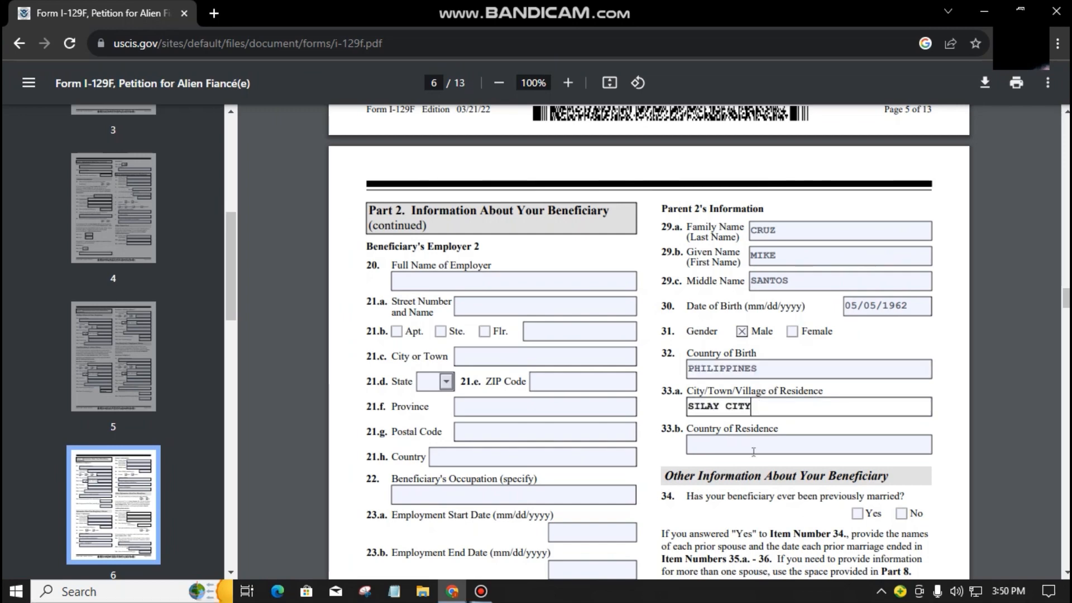
key(Tab)
text(PHILIPPINES)
scroll(757, 405, down, 3)
scroll(752, 225, up, 3)
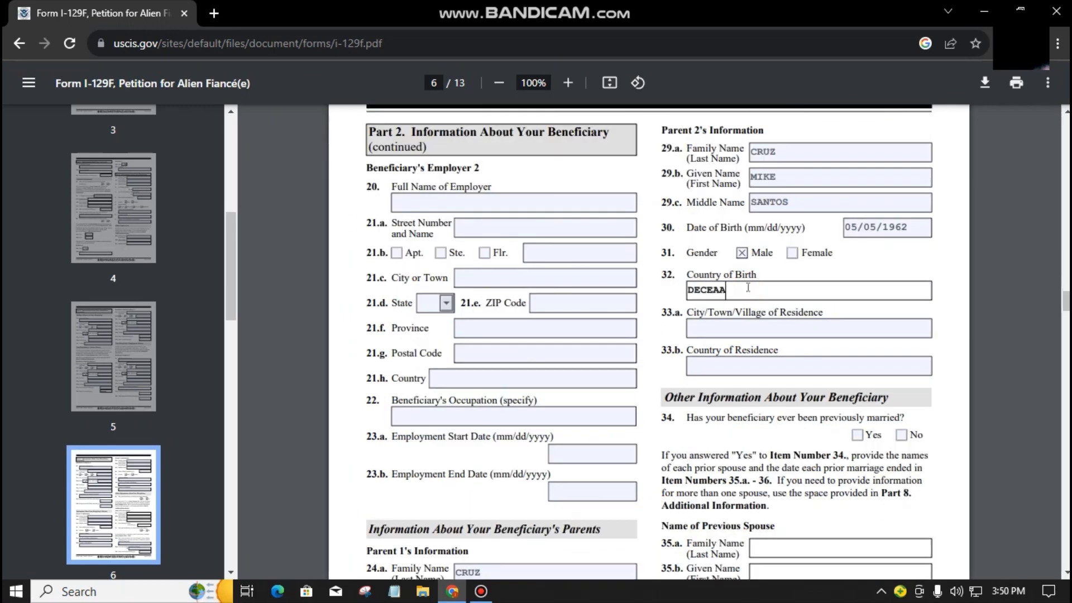
key(Tab)
Step: Replace Parent 2's birthplace and residence entries with DECEASED
text(DECEASED)
key(Tab)
text(DECEASED)
key(Tab)
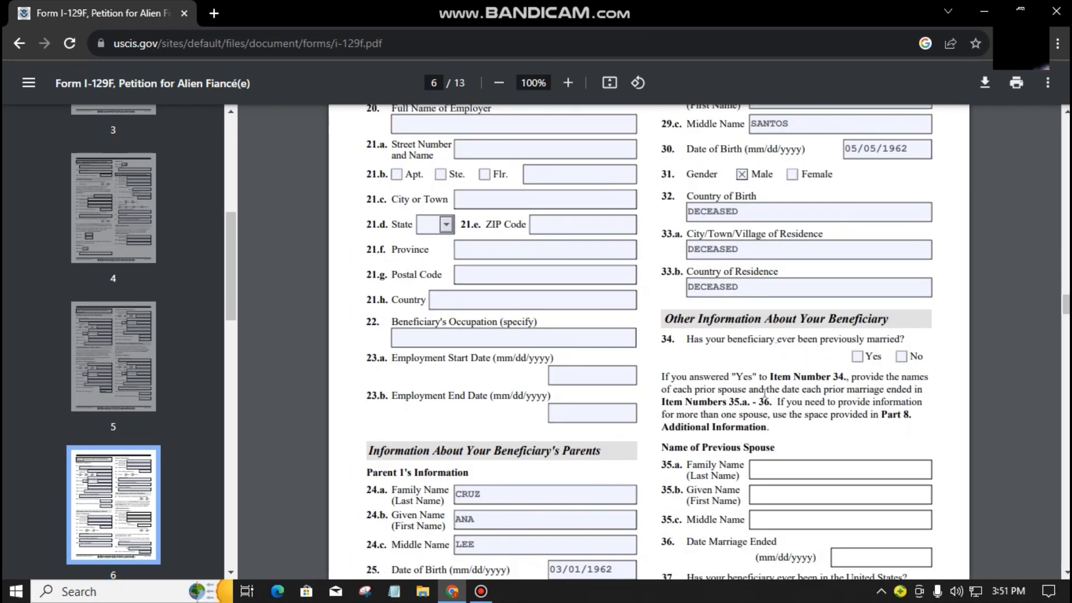
drag(775, 346, 787, 349)
click(763, 349)
Step: Answer No to question 34 on prior marriage and No to question 37 on U.S. presence
click(901, 359)
scroll(861, 358, down, 3)
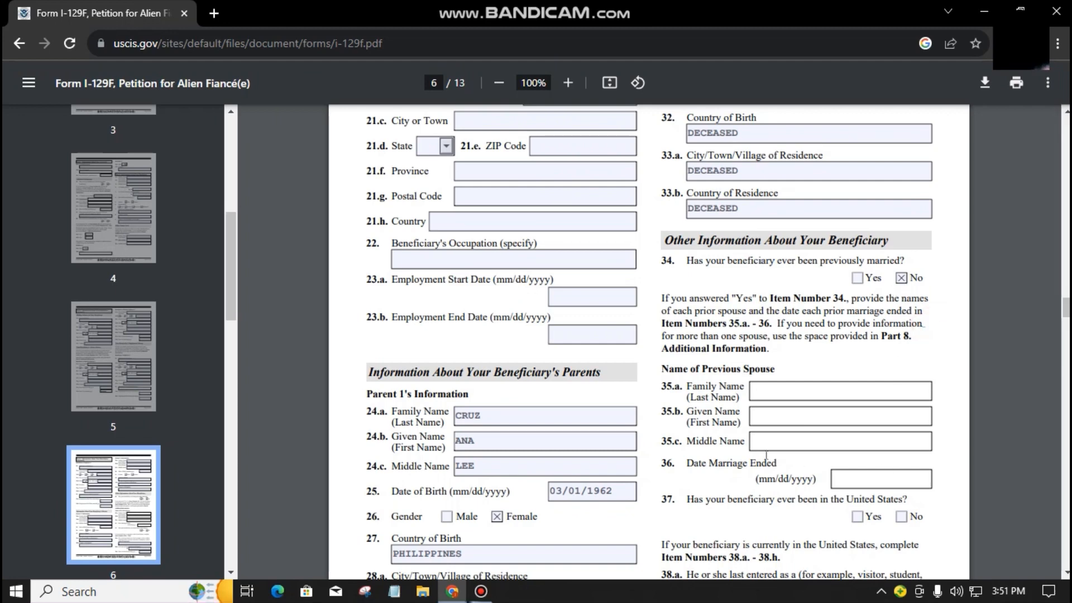
scroll(737, 397, down, 3)
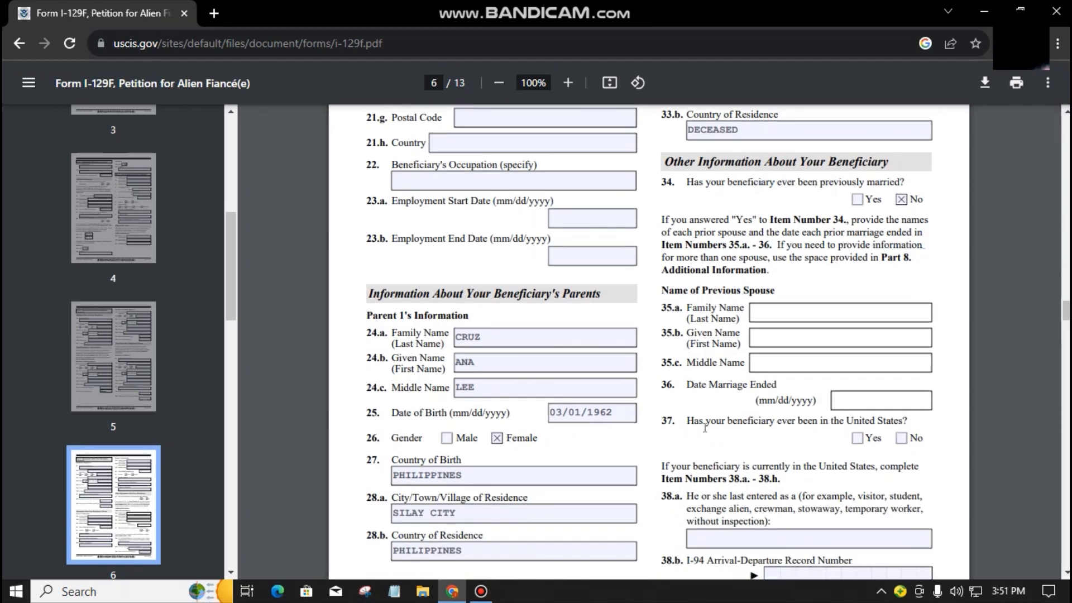
scroll(704, 428, down, 3)
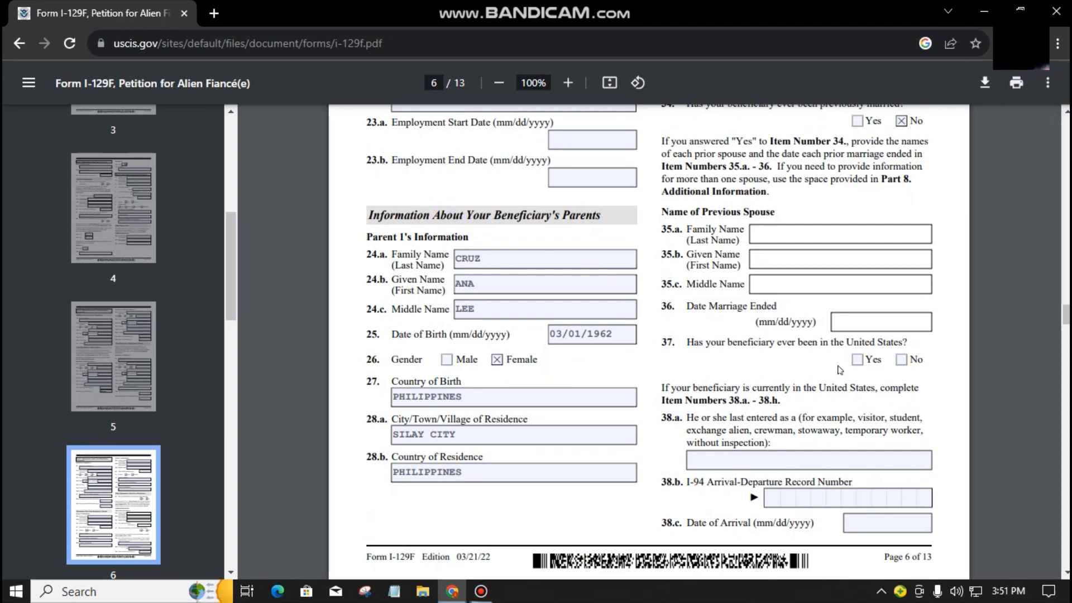
click(901, 361)
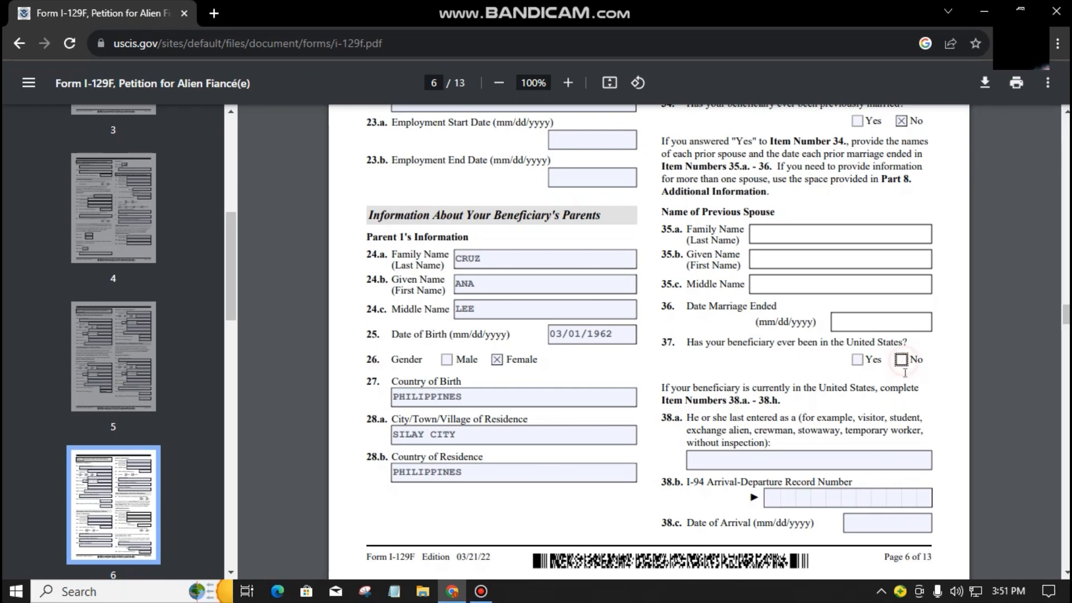
click(858, 361)
click(733, 422)
drag(733, 422, 737, 428)
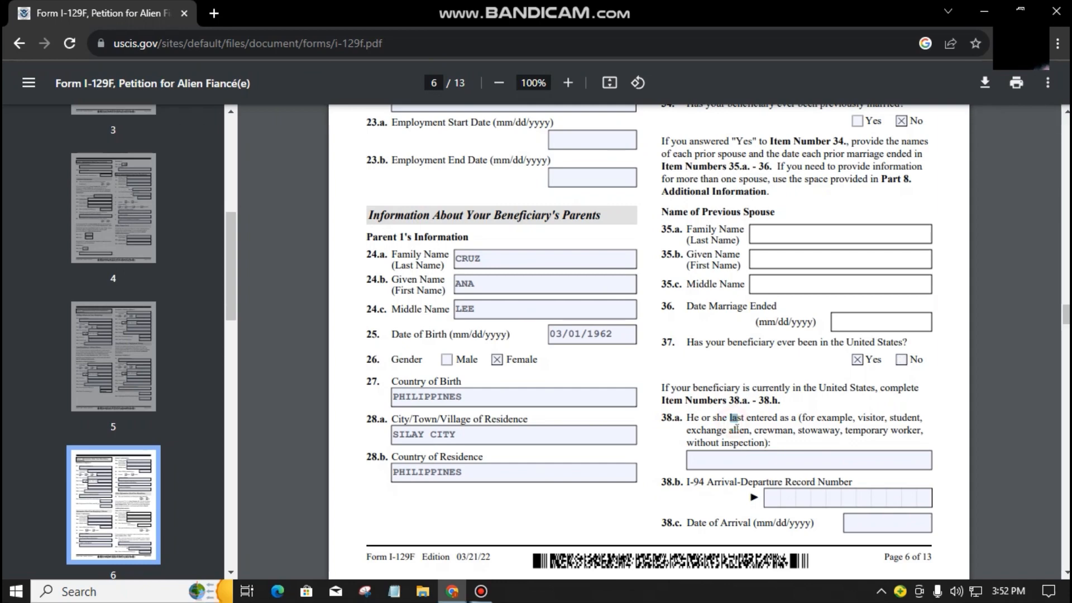
click(901, 359)
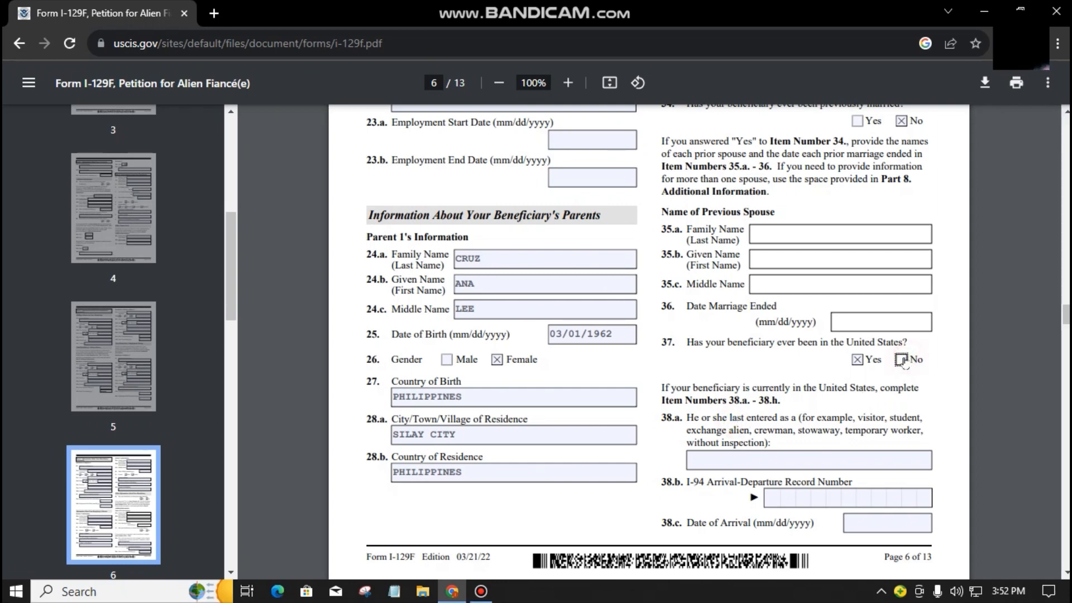
click(916, 391)
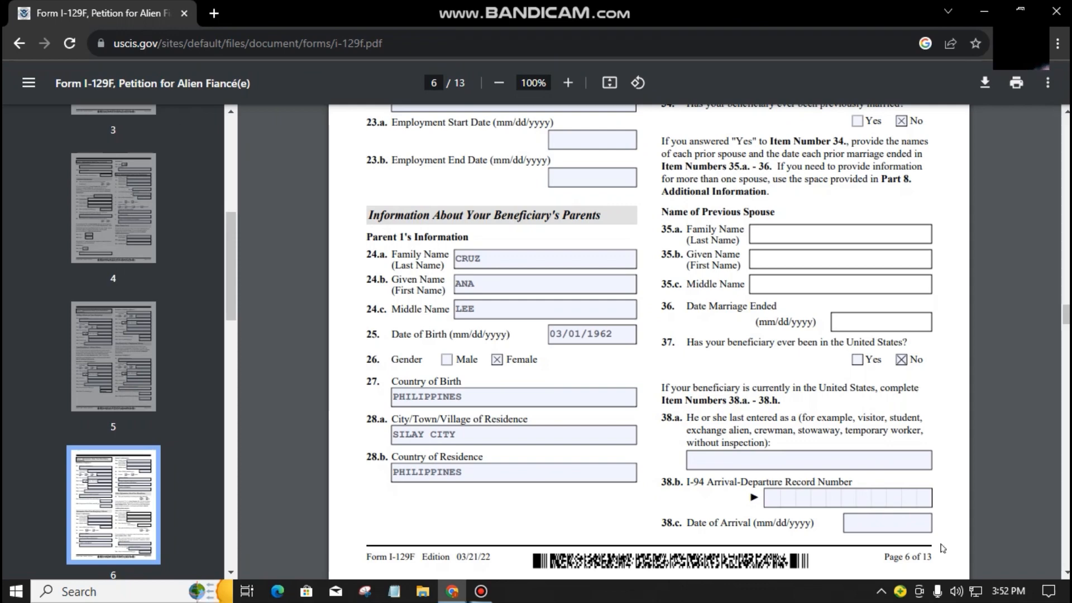
scroll(945, 527, down, 5)
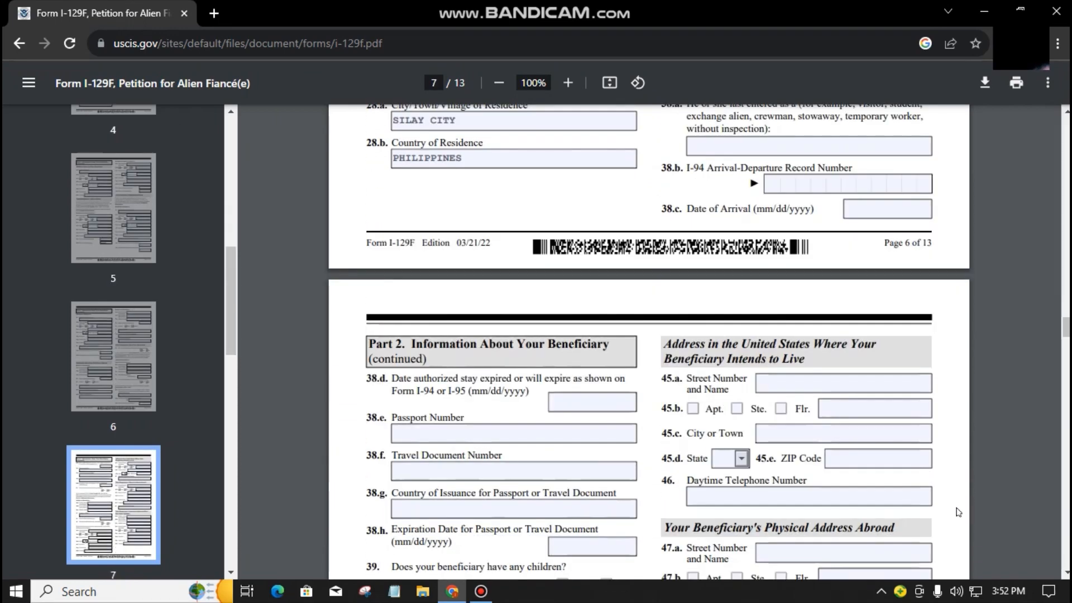
Step: Tick No for question 39 on whether the beneficiary has children
scroll(521, 387, down, 1)
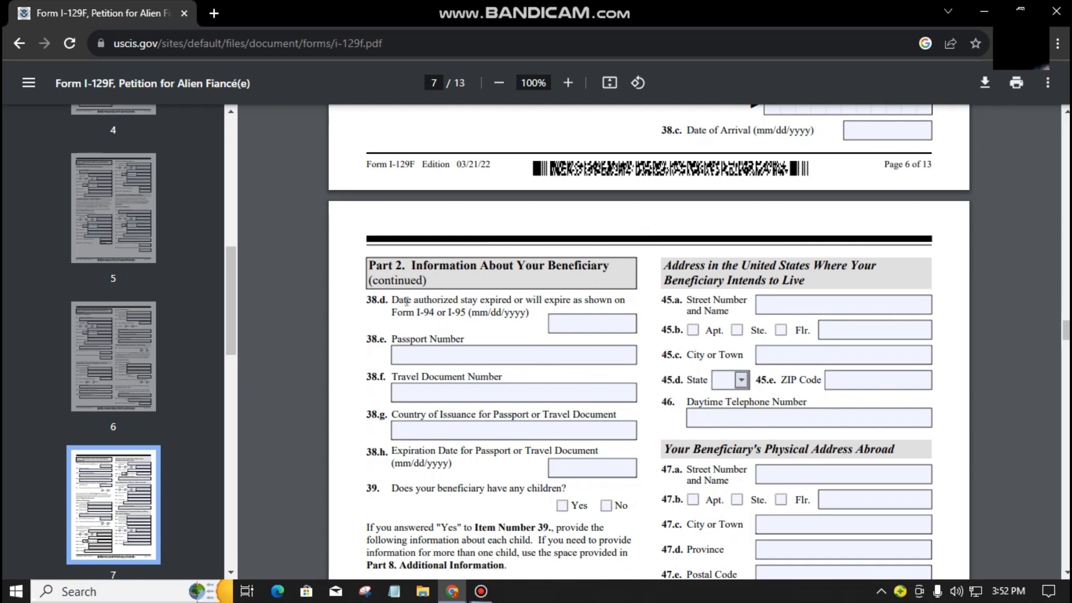
scroll(414, 324, down, 1)
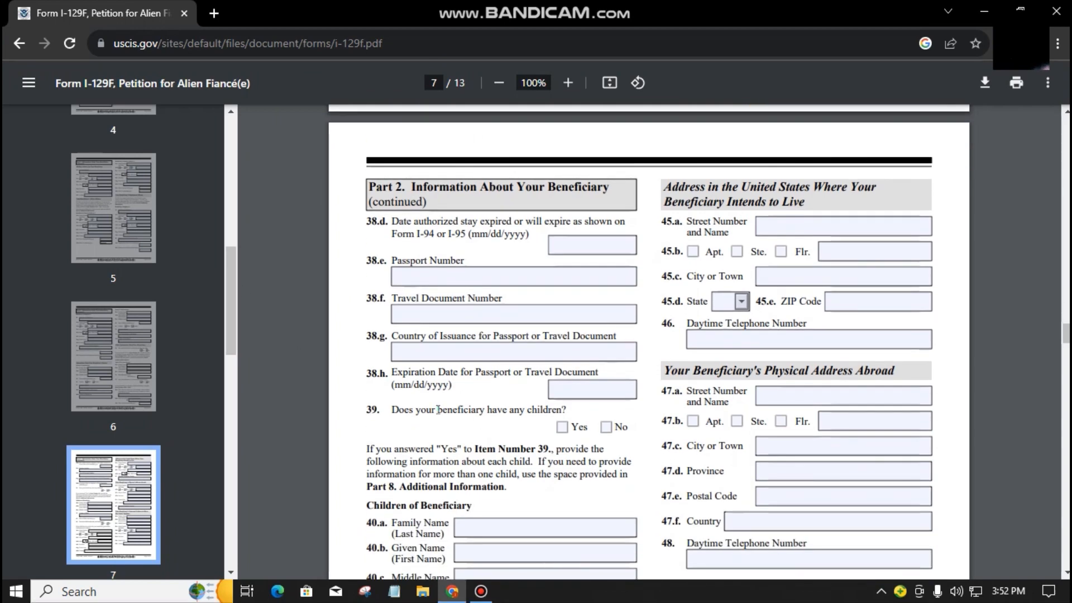
click(378, 408)
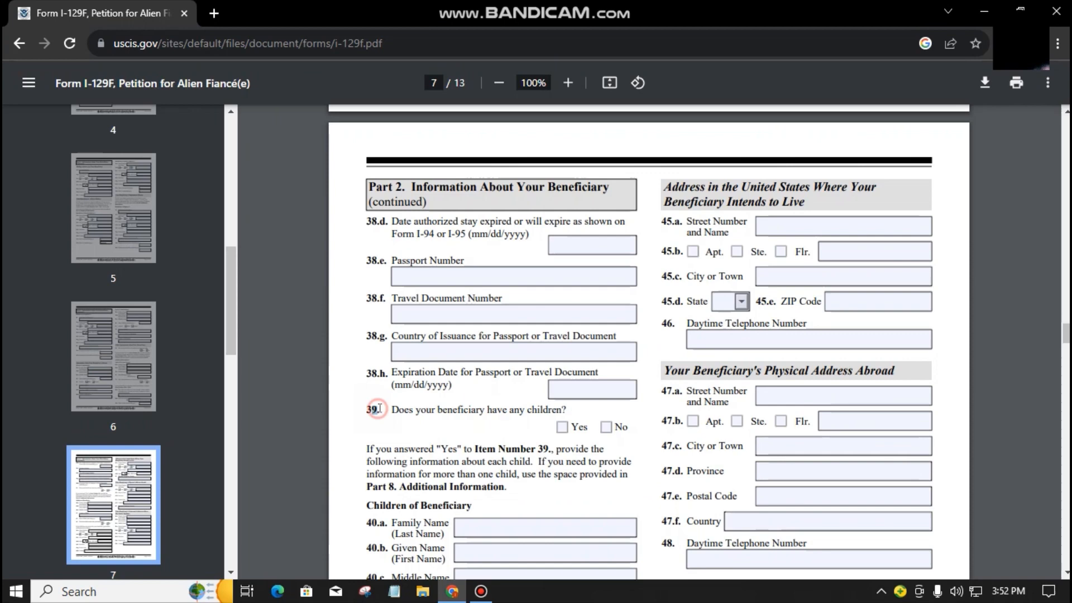
click(423, 434)
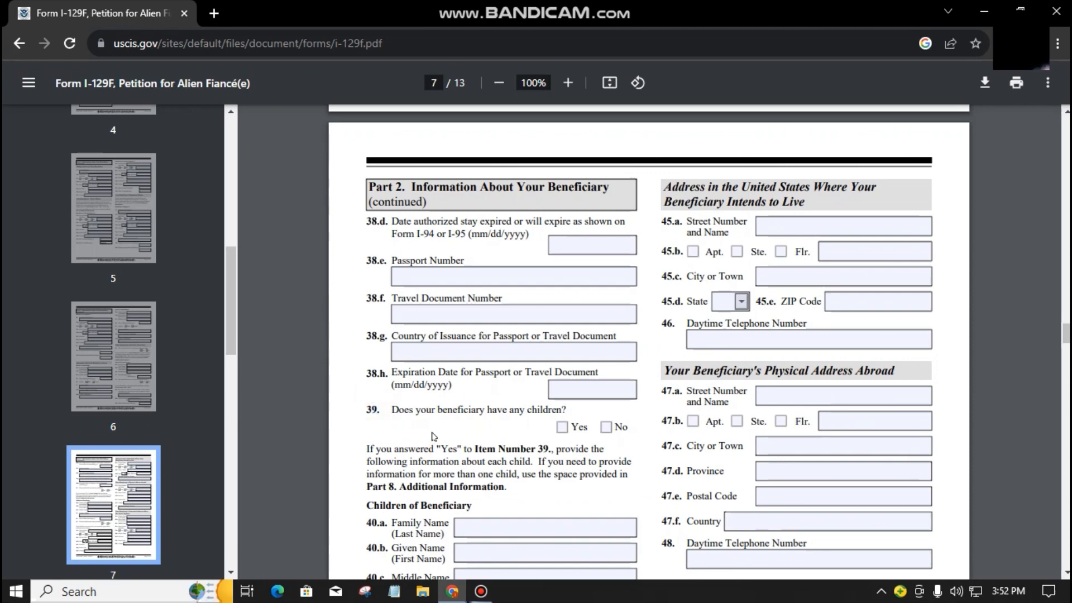
scroll(498, 412, down, 1)
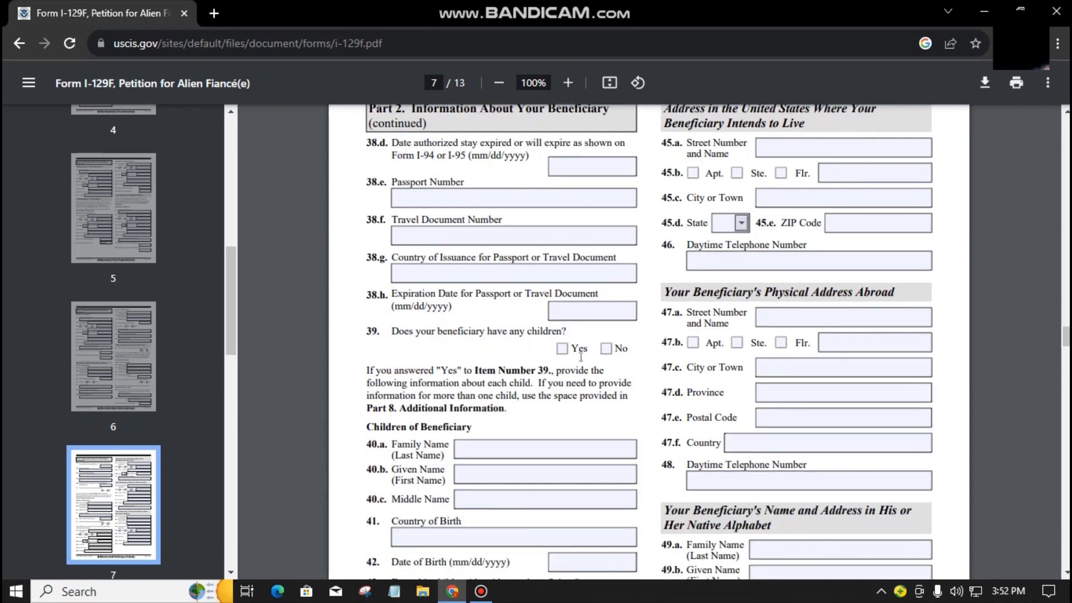
click(607, 349)
Step: Read through questions 40–43 and place the cursor in field 45.a Street Number and Name
scroll(493, 438, down, 1)
scroll(493, 438, down, 1)
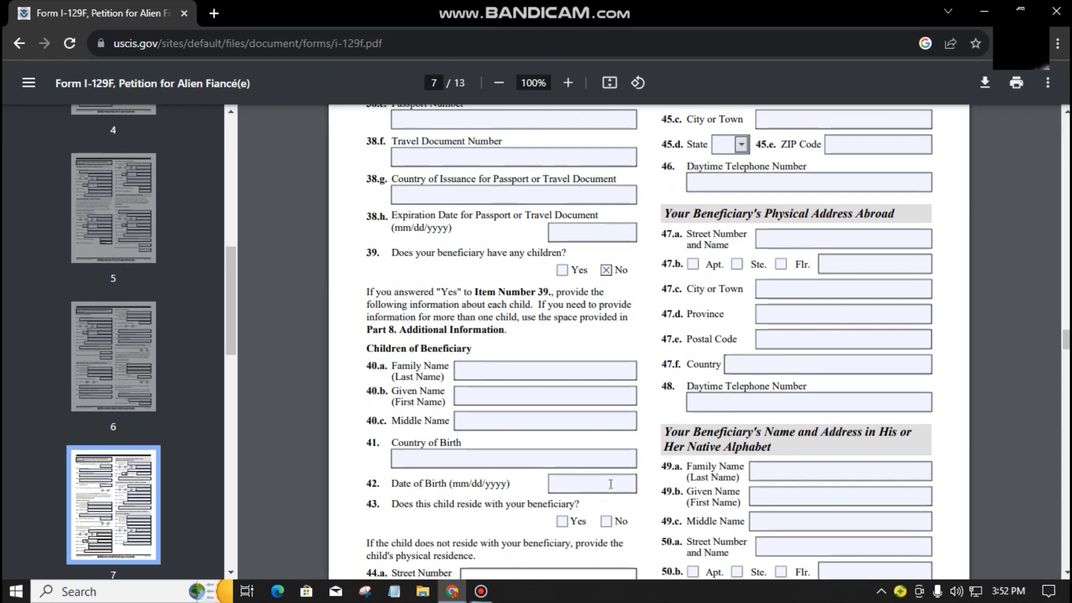
mouse_move(369, 288)
mouse_down()
mouse_move(474, 385)
mouse_move(467, 523)
mouse_up()
click(467, 522)
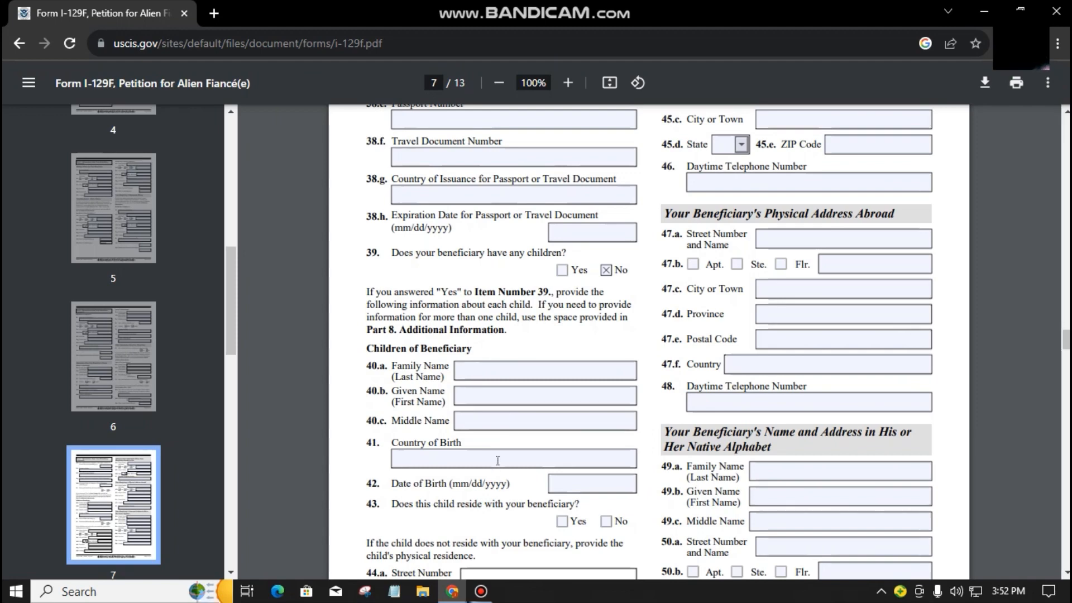
double_click(503, 498)
scroll(505, 495, down, 5)
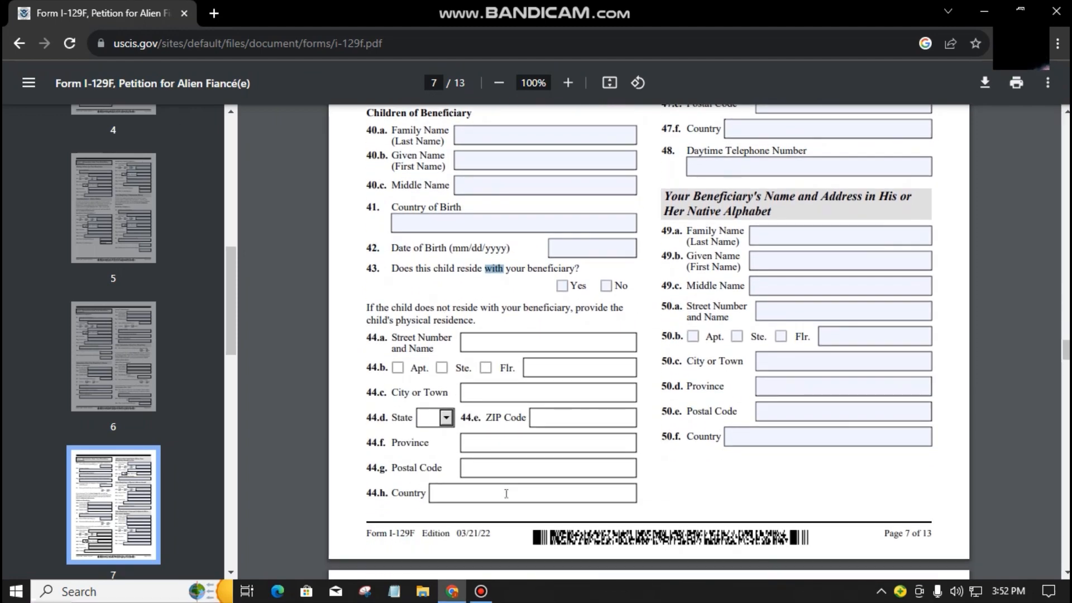
click(432, 327)
scroll(606, 462, up, 8)
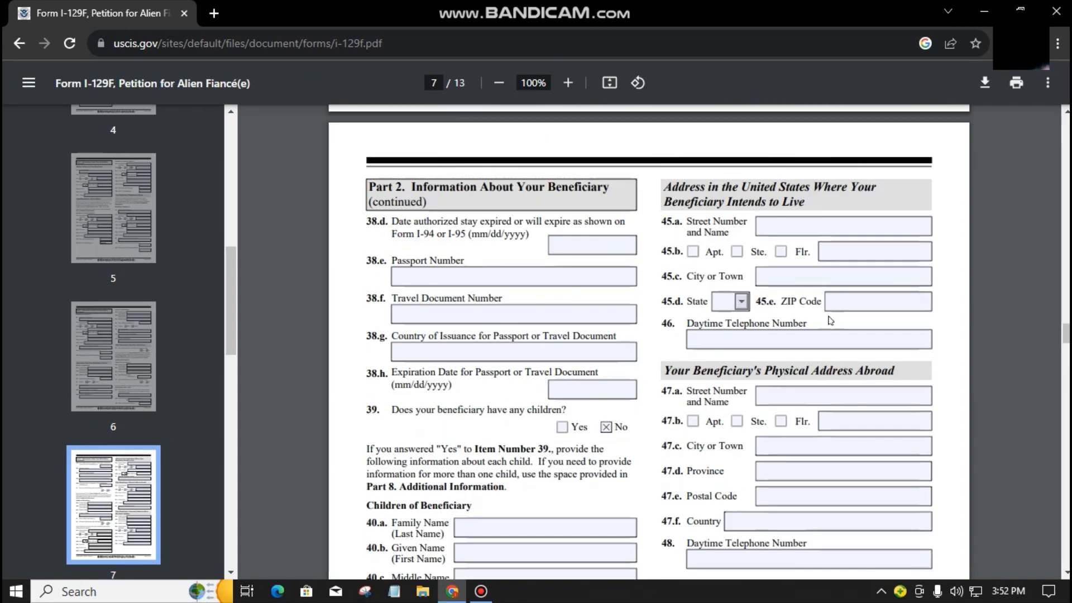
click(847, 224)
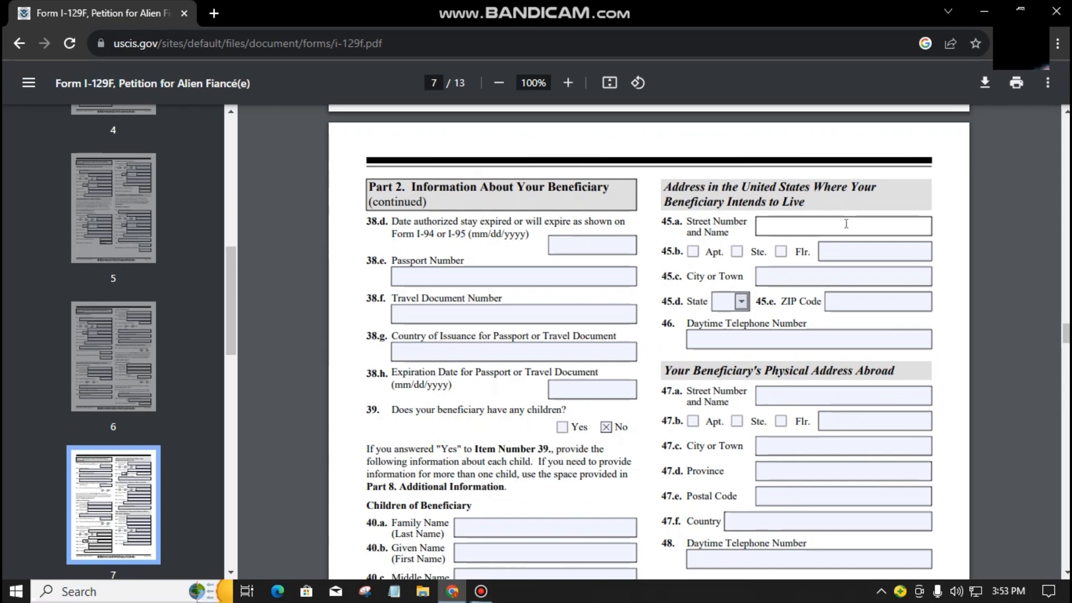
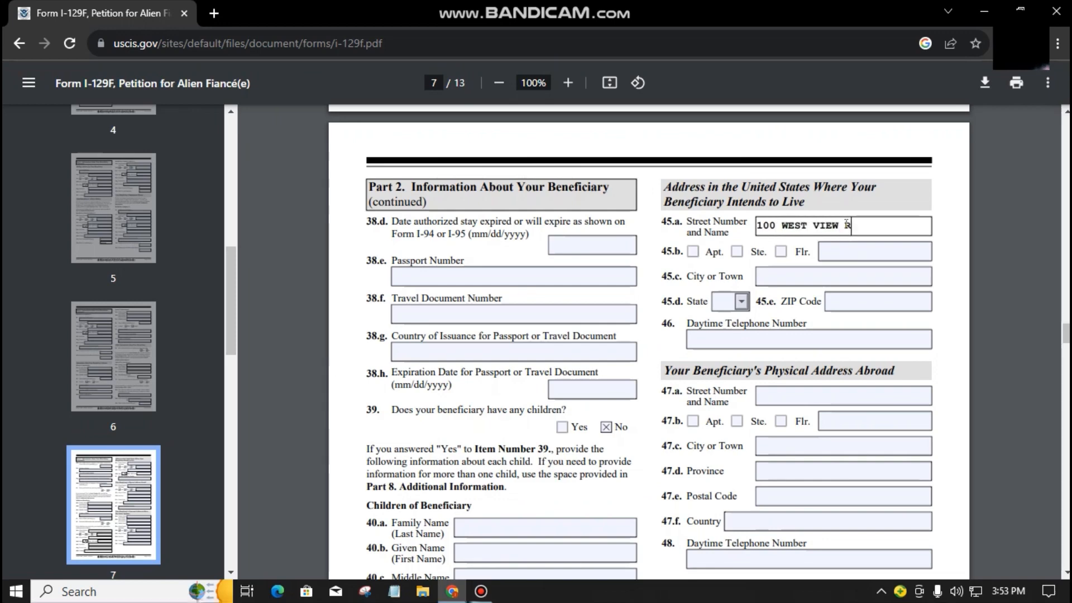
Step: Enter the beneficiary's US street, city, state TX, ZIP code and daytime phone in 45.a–46
click(843, 273)
text(MIDWAY)
click(741, 302)
drag(744, 330, 744, 433)
click(729, 394)
click(870, 302)
text(13245)
click(758, 337)
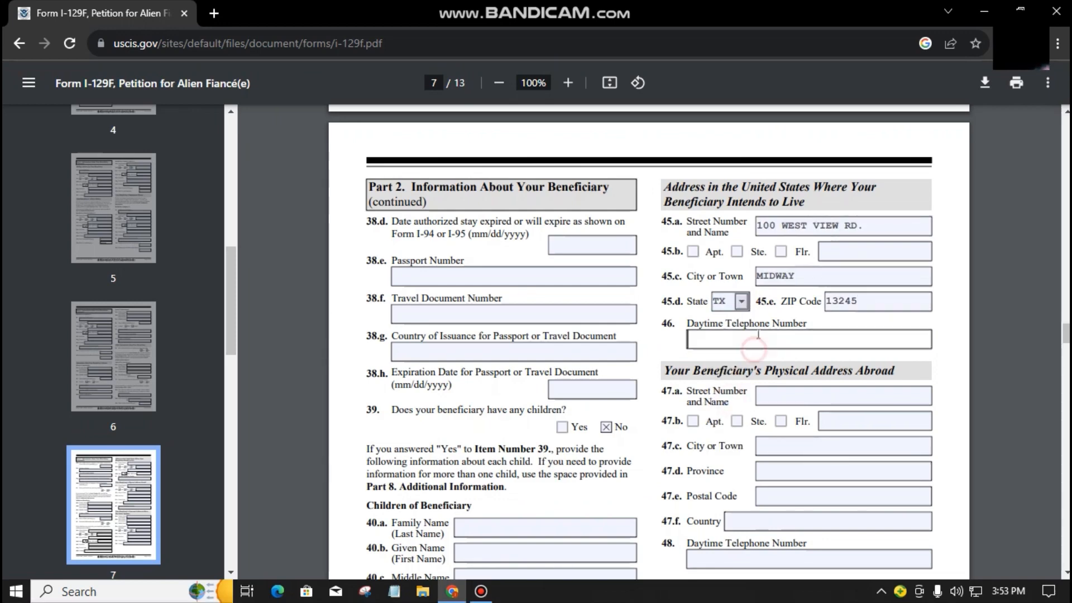
text(238369147)
key(Tab)
Step: Enter the physical address abroad in the Philippines and a daytime phone number in 47.a–48
scroll(688, 218, down, 3)
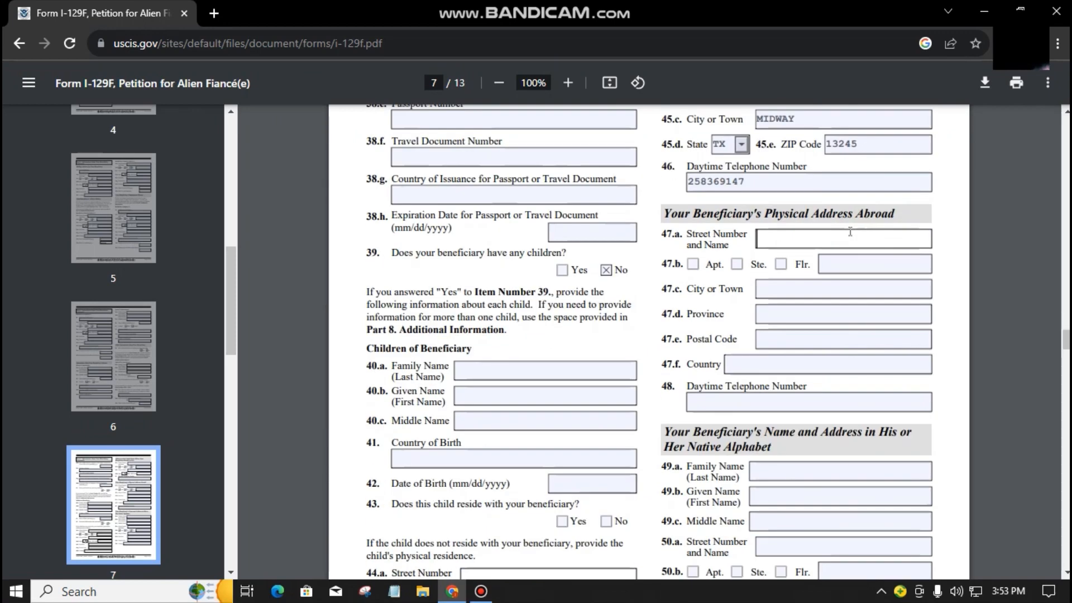
triple_click(688, 218)
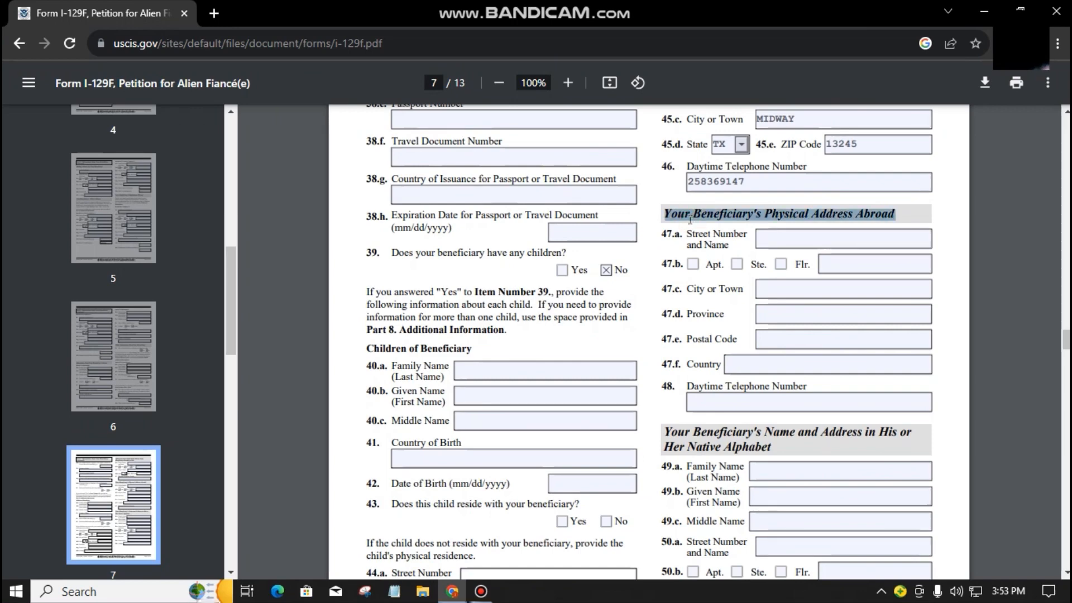
click(692, 220)
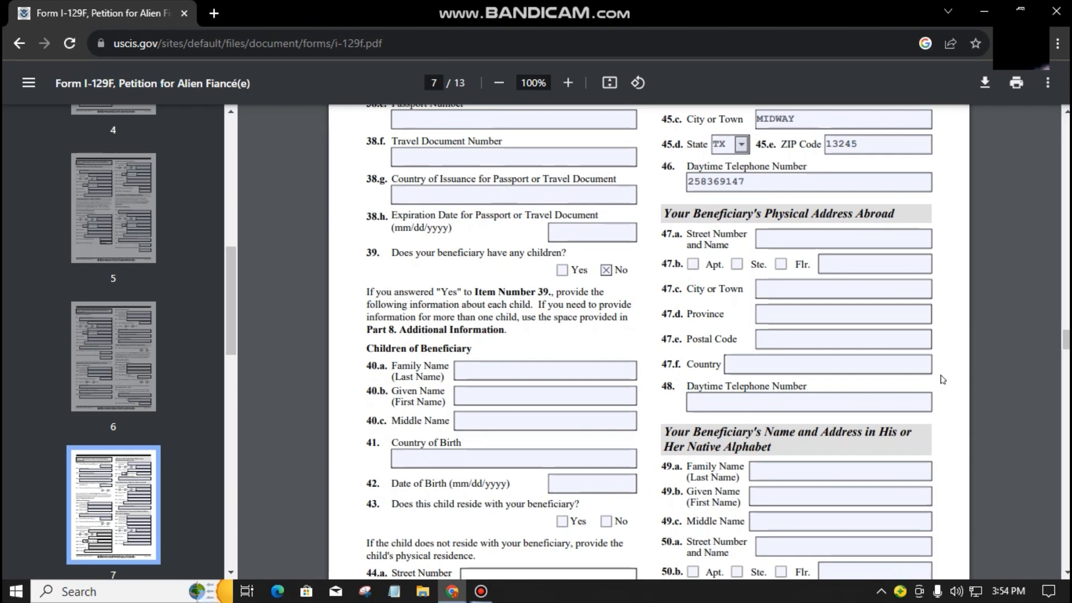
click(827, 244)
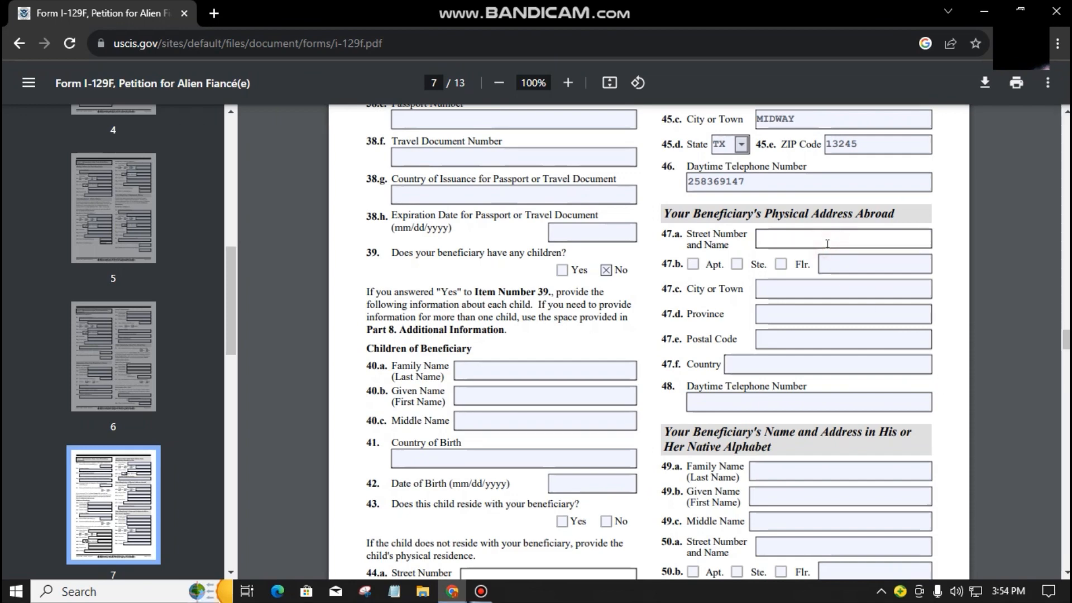
text(11 street rd.)
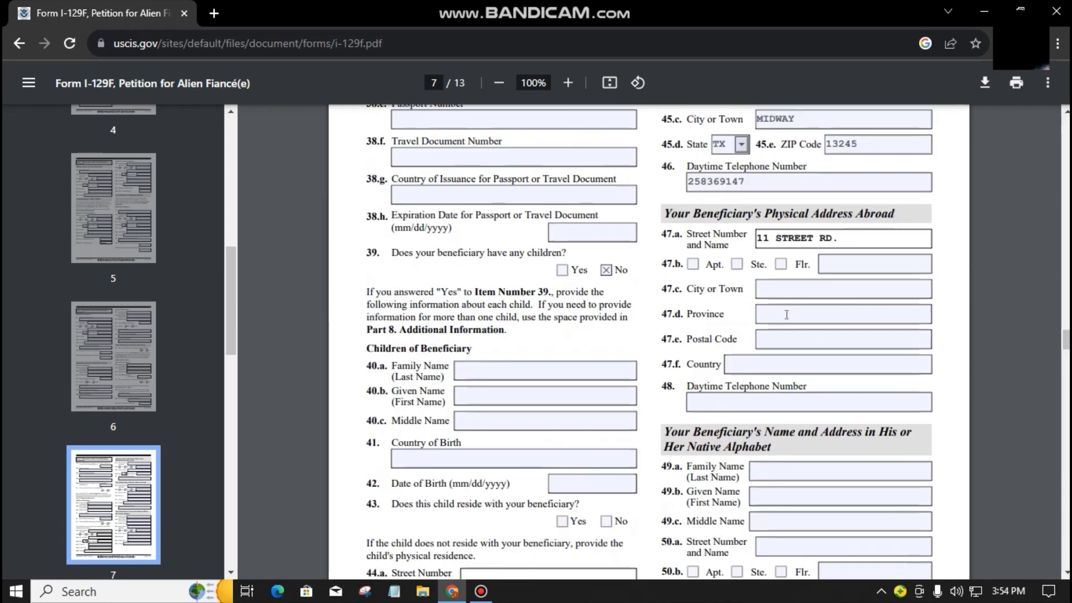
click(786, 289)
text(TALISAY CITY)
key(Tab)
text(NEGROS OCCIDEN)
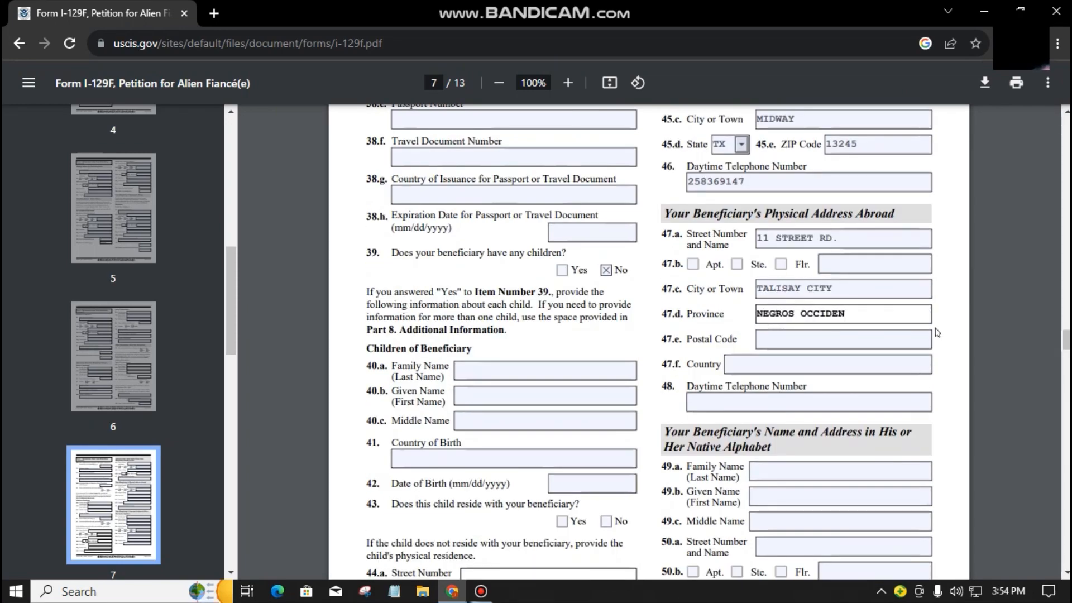
text(TAL)
key(Tab)
text(6101)
key(Tab)
text(philippines)
key(Tab)
text(0912345678)
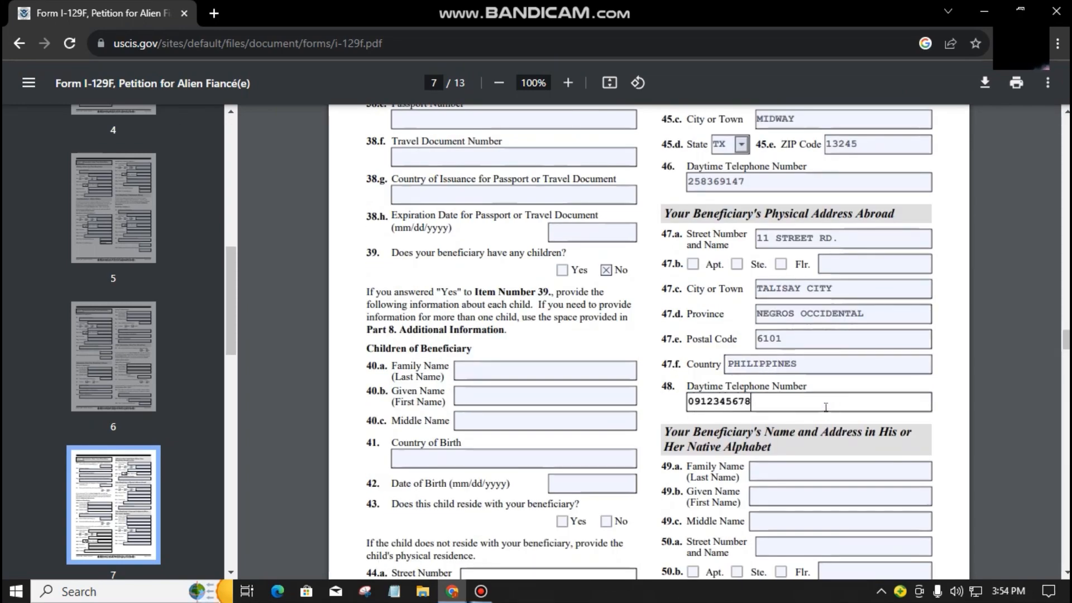
scroll(826, 407, down, 4)
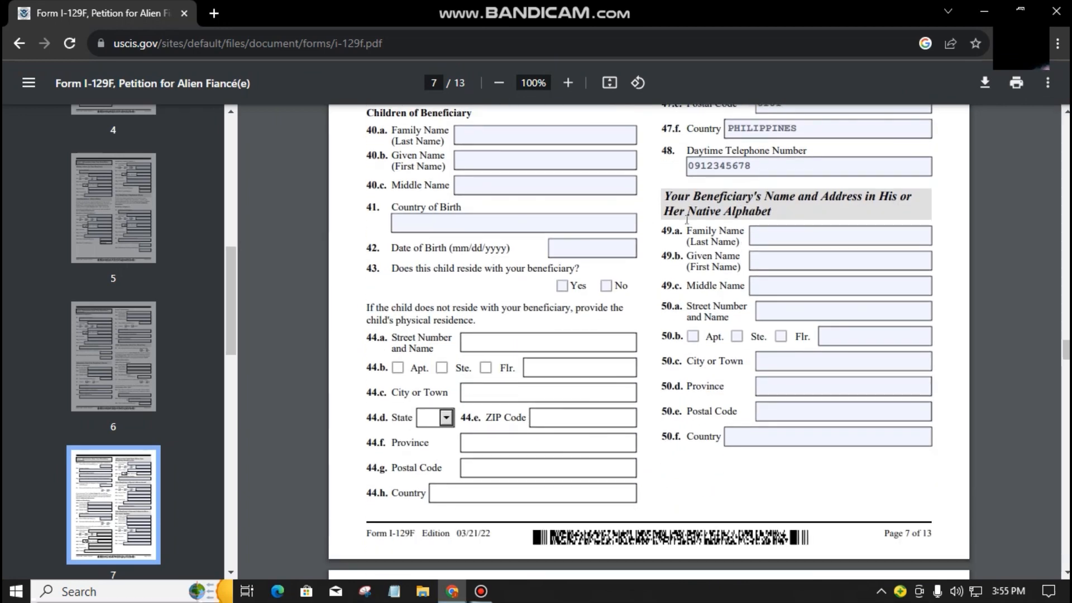
Step: Enter N/A in native-alphabet name fields 49.a, 49.b and 49.c
click(807, 231)
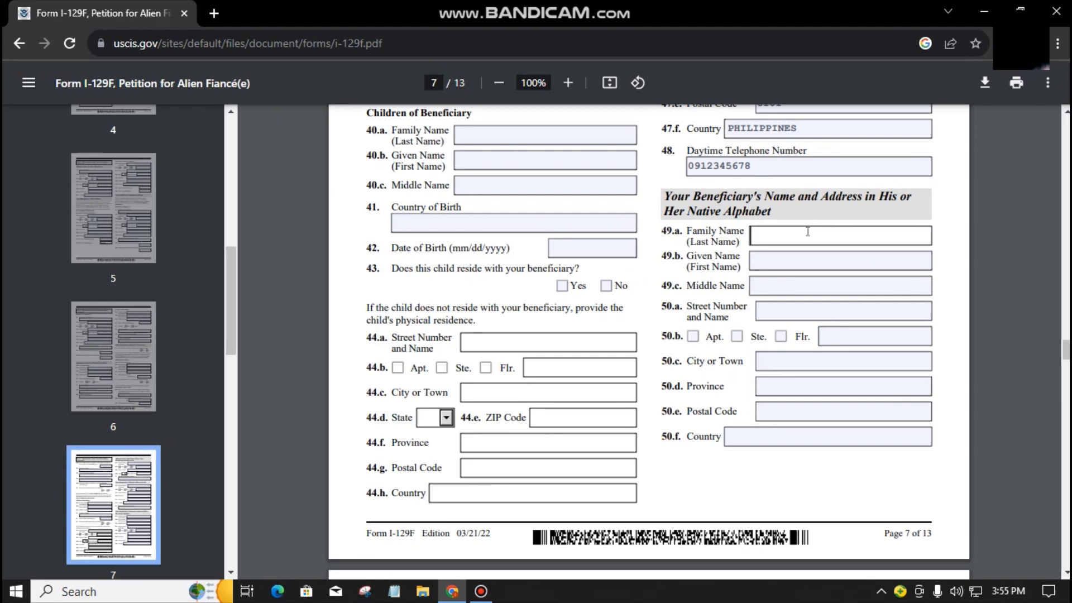
text(N/A)
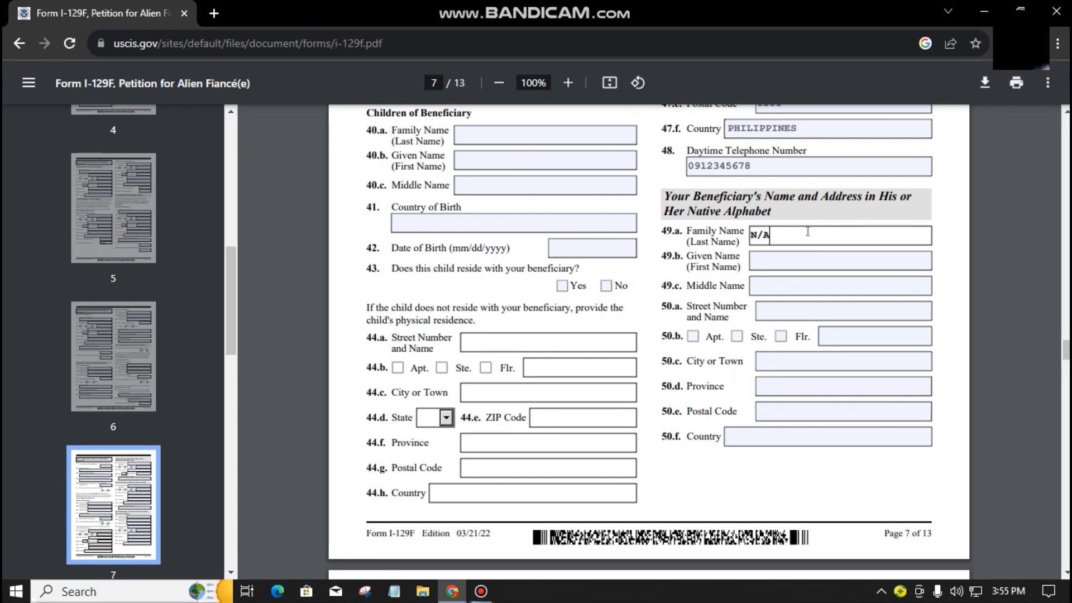
click(794, 260)
text(N/A)
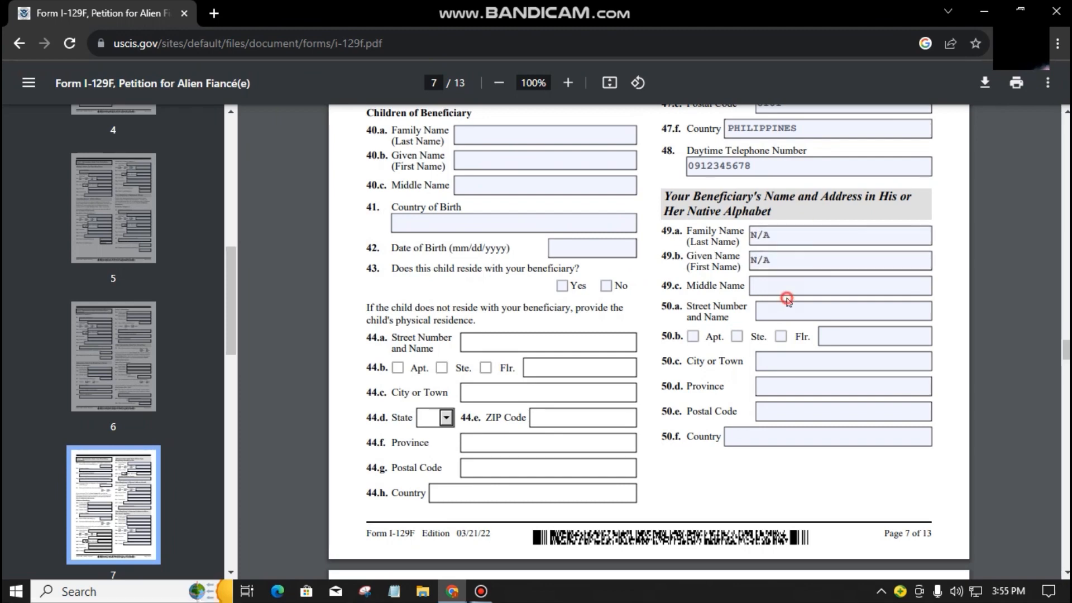
click(787, 288)
text(N/A)
Step: Enter N/A in native-alphabet address fields 50.a through 50.f and scroll to page 8
click(780, 307)
text(N/A)
click(848, 336)
text(N/A)
click(851, 361)
text(N/A)
click(837, 386)
text(N/A)
click(826, 412)
text(N/A)
click(813, 434)
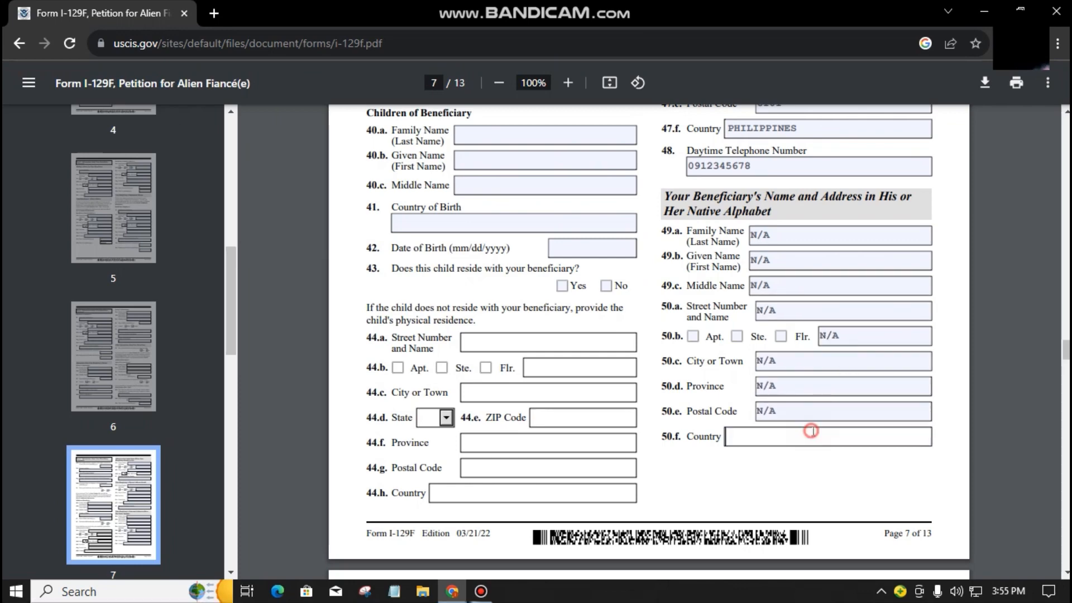
text(N/A)
scroll(821, 454, down, 3)
scroll(821, 456, down, 4)
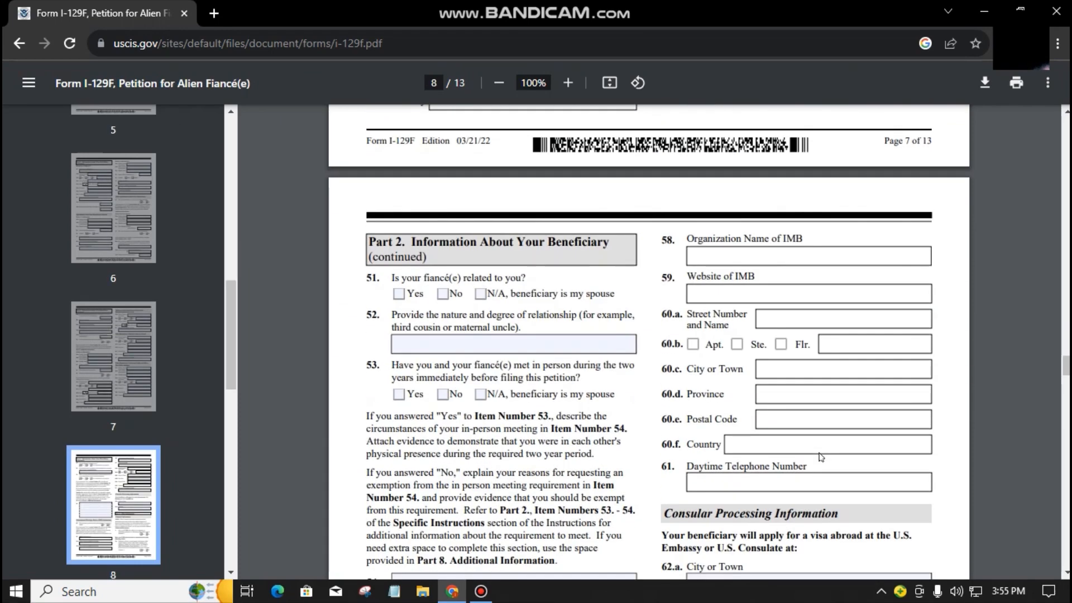
Step: Tick No for question 51 on whether the fiancé(e) is related to the petitioner
scroll(821, 457, down, 1)
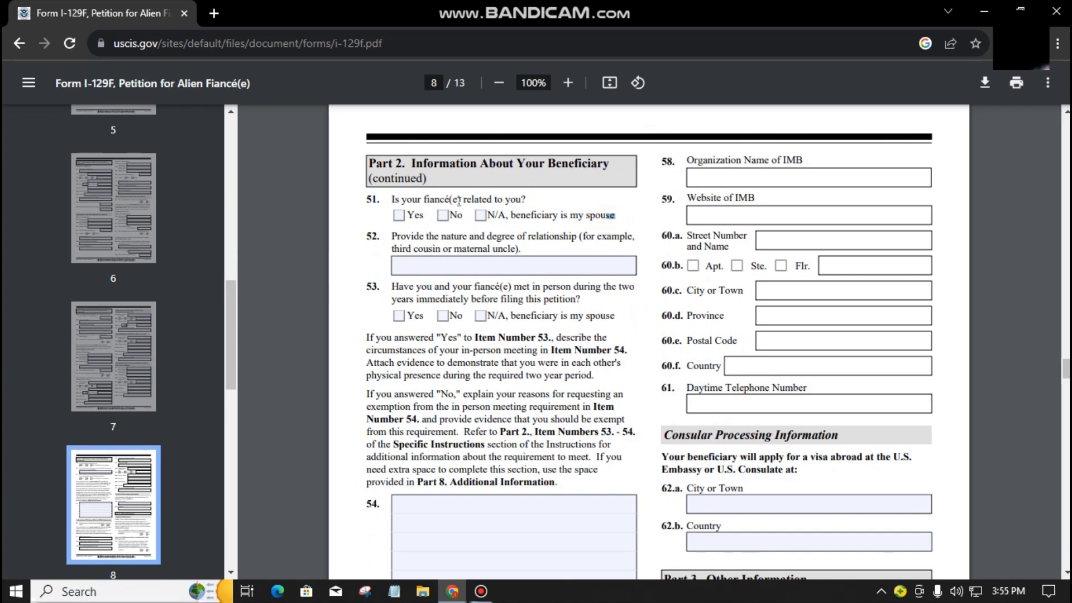
click(556, 205)
click(587, 227)
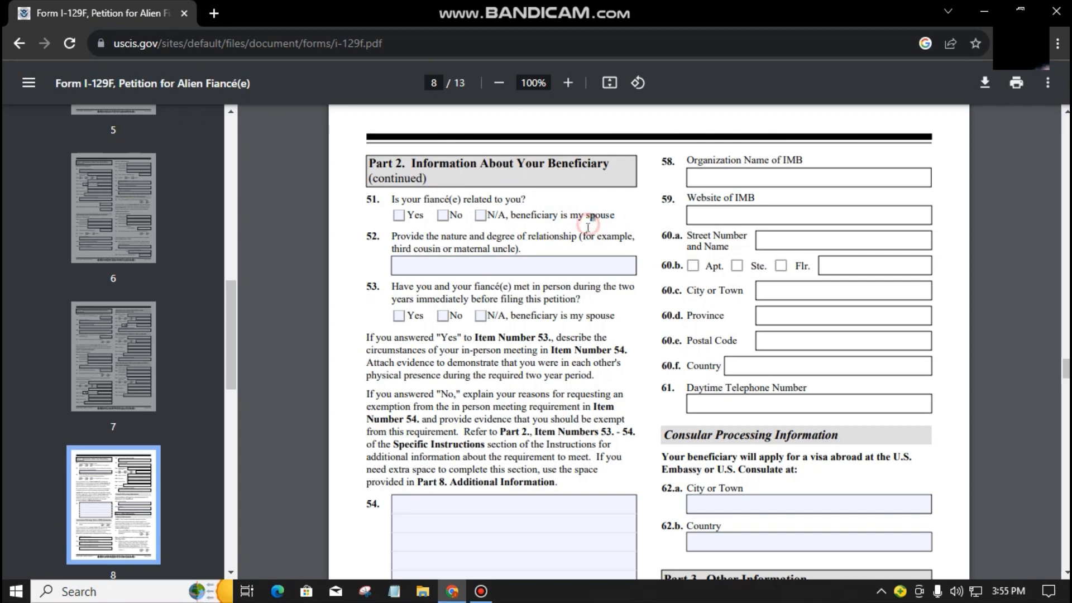
double_click(523, 238)
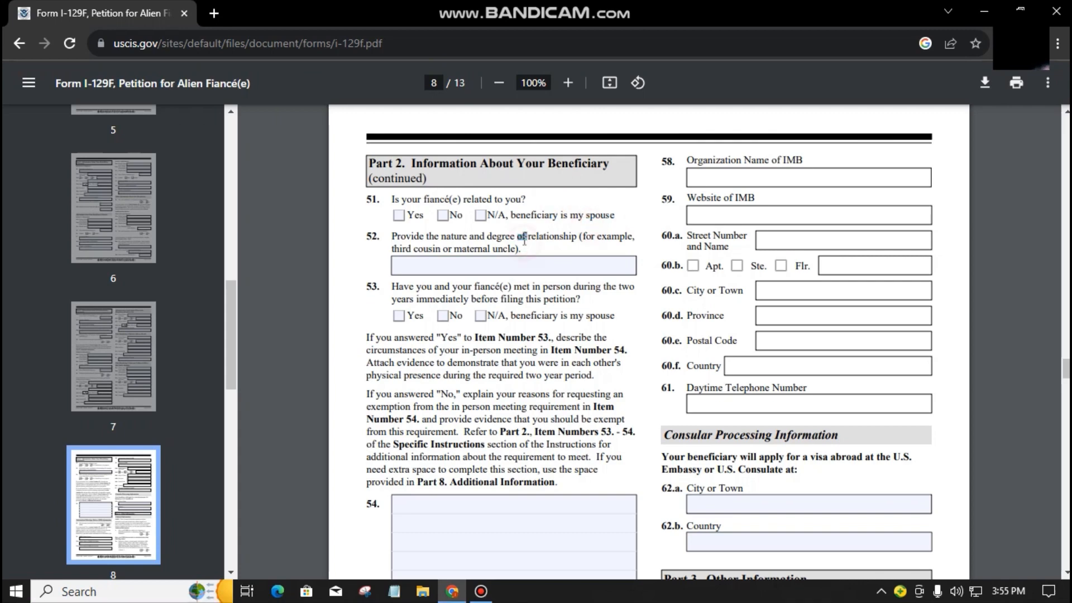
click(443, 219)
Step: Tick Yes for question 53 on having met in person within two years
scroll(420, 206, down, 2)
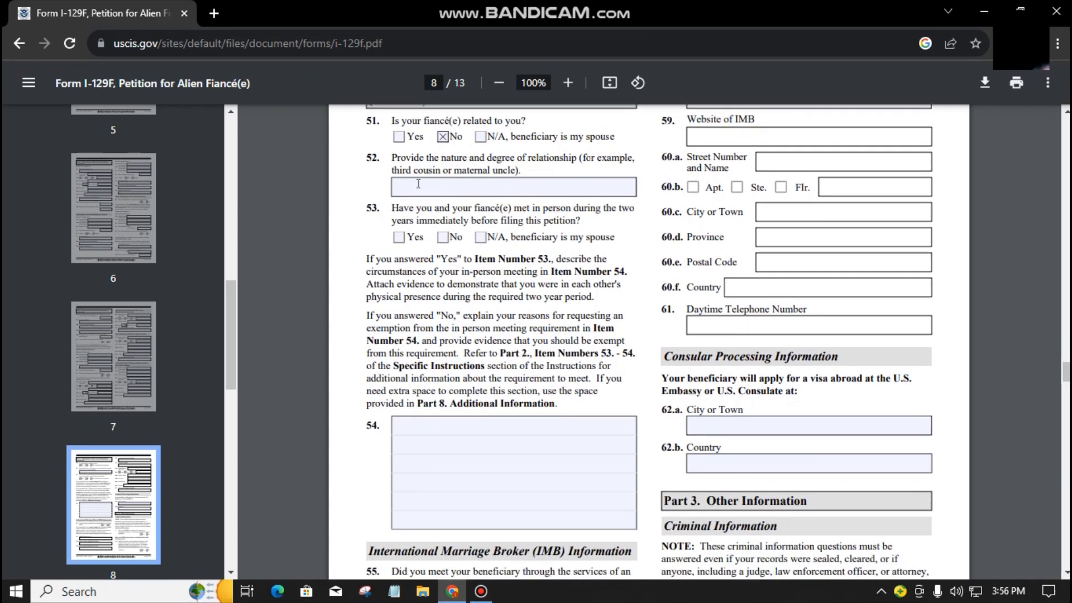
click(420, 183)
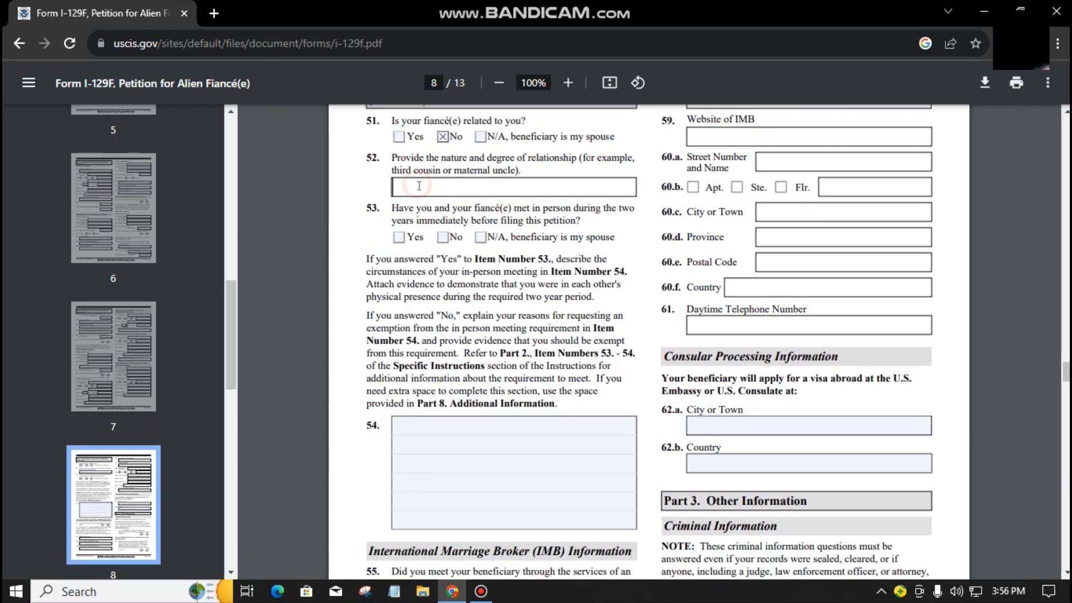
click(450, 182)
double_click(505, 297)
triple_click(420, 214)
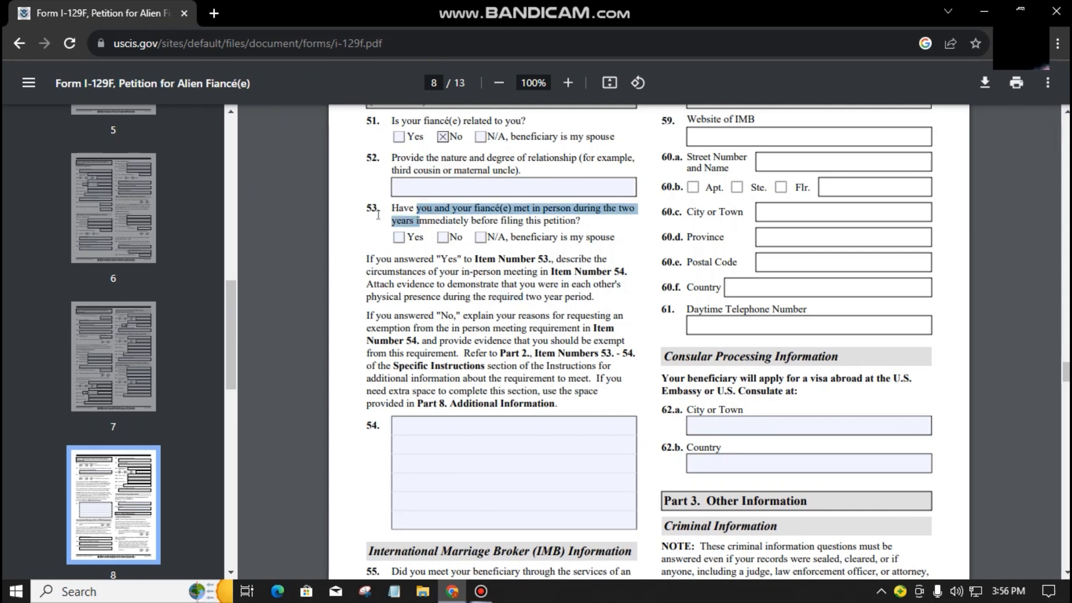
click(382, 210)
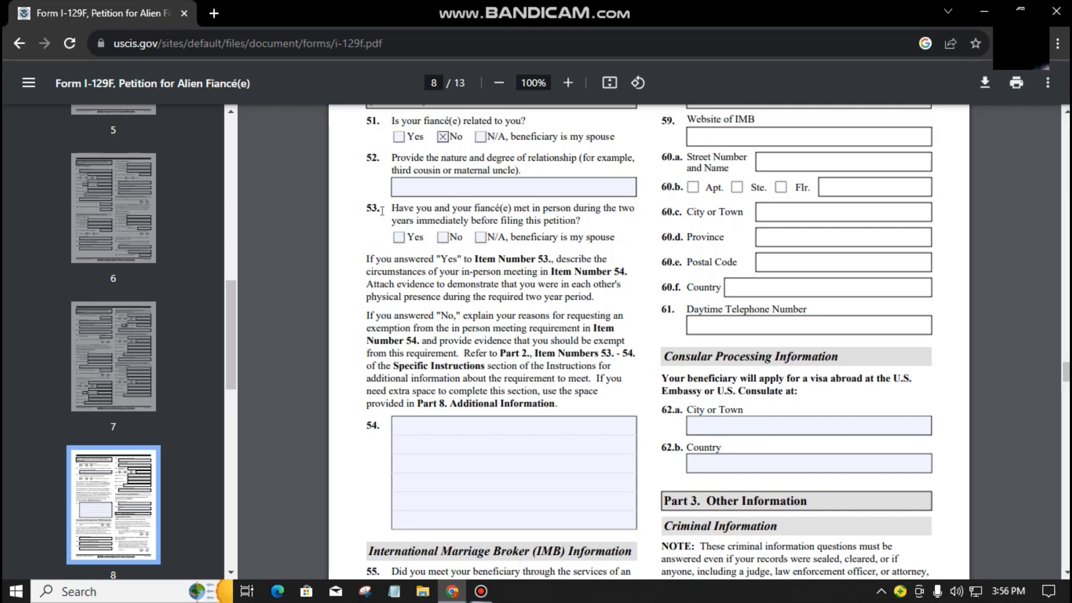
click(398, 237)
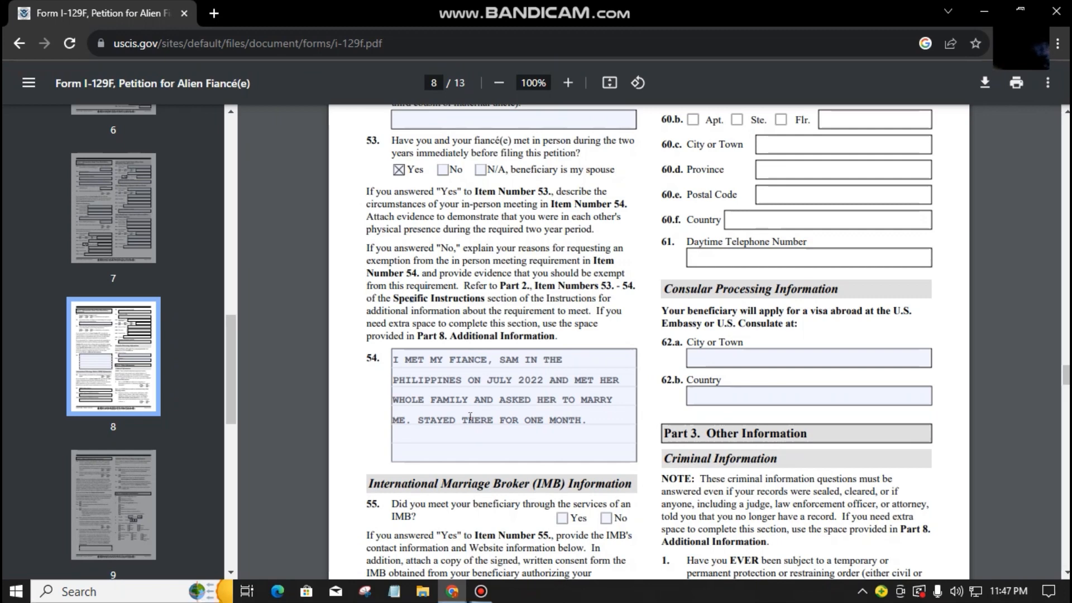
Step: Scroll through page 8, then back up to Consular Processing items 62.a and 62.b
scroll(470, 416, down, 1)
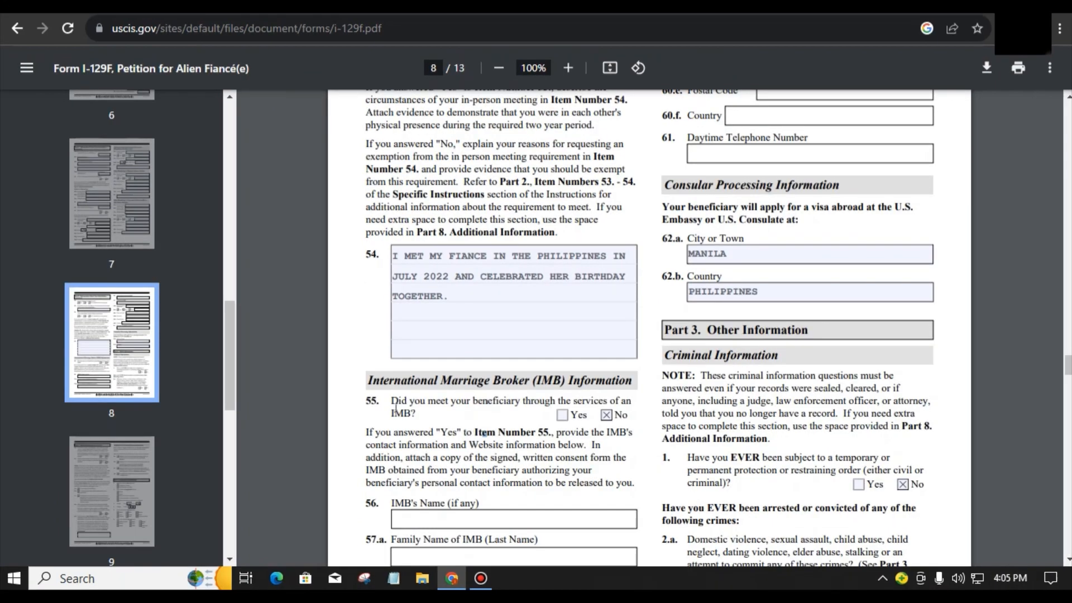
scroll(395, 407, down, 3)
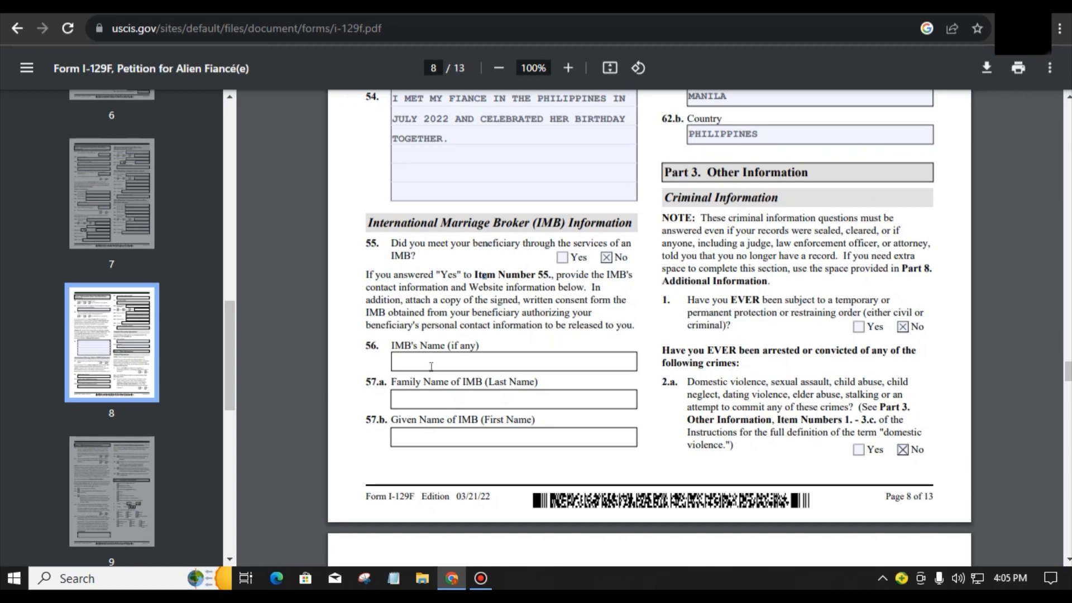
click(687, 471)
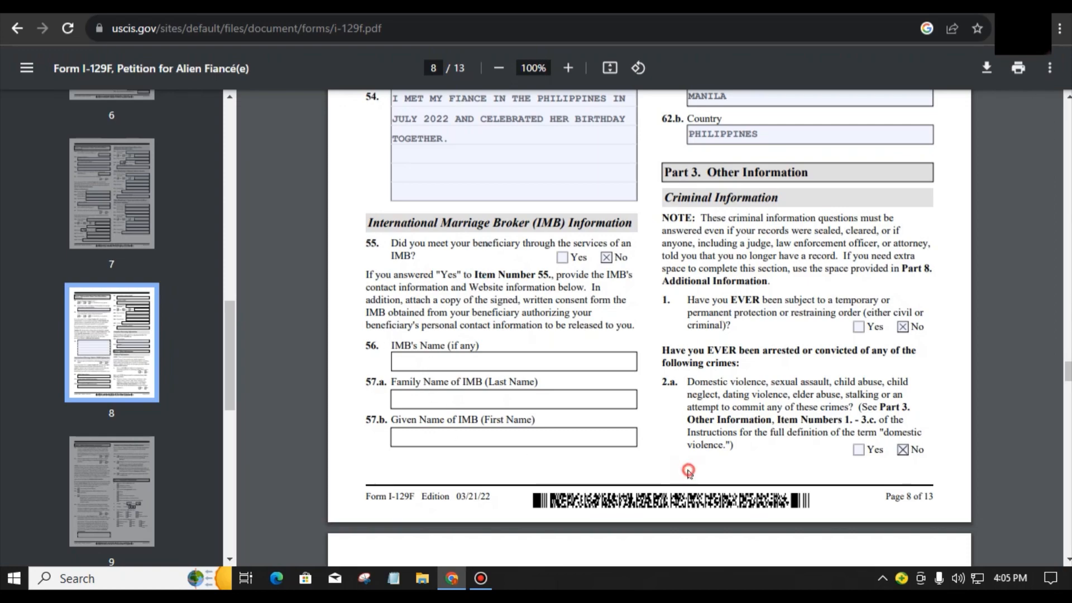
scroll(688, 471, up, 8)
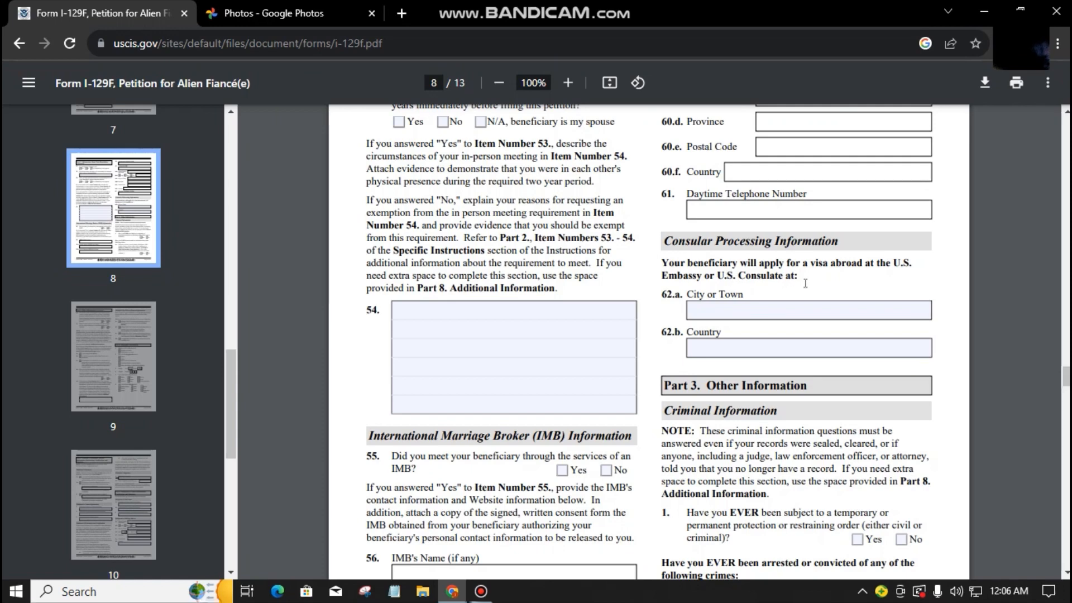
Step: Enter MANILA in 62.a City or Town and PHILIPPINES in 62.b Country
click(791, 314)
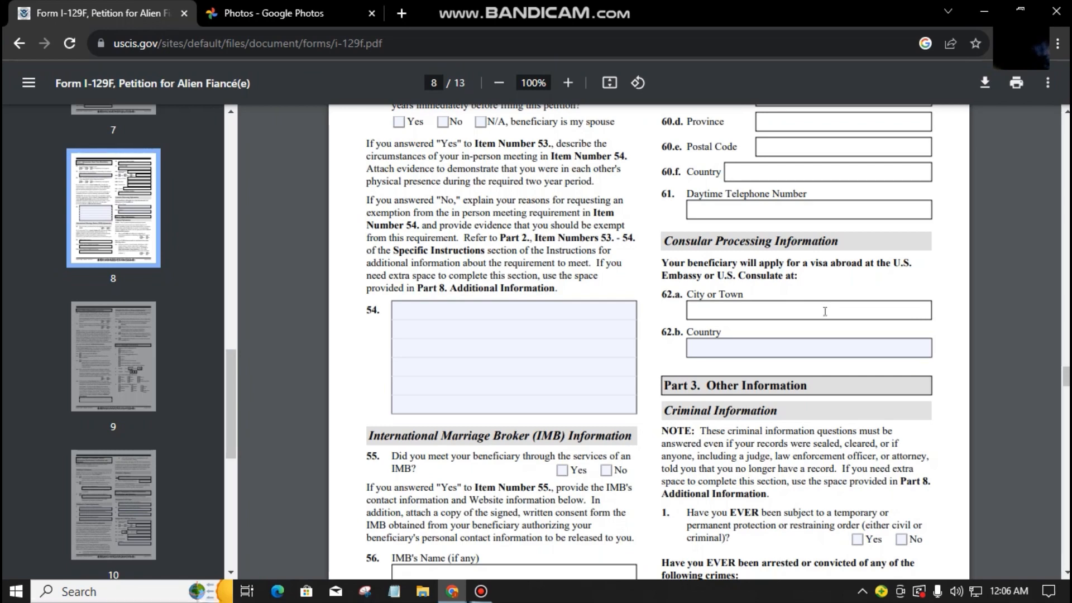
text(MANILA)
key(Tab)
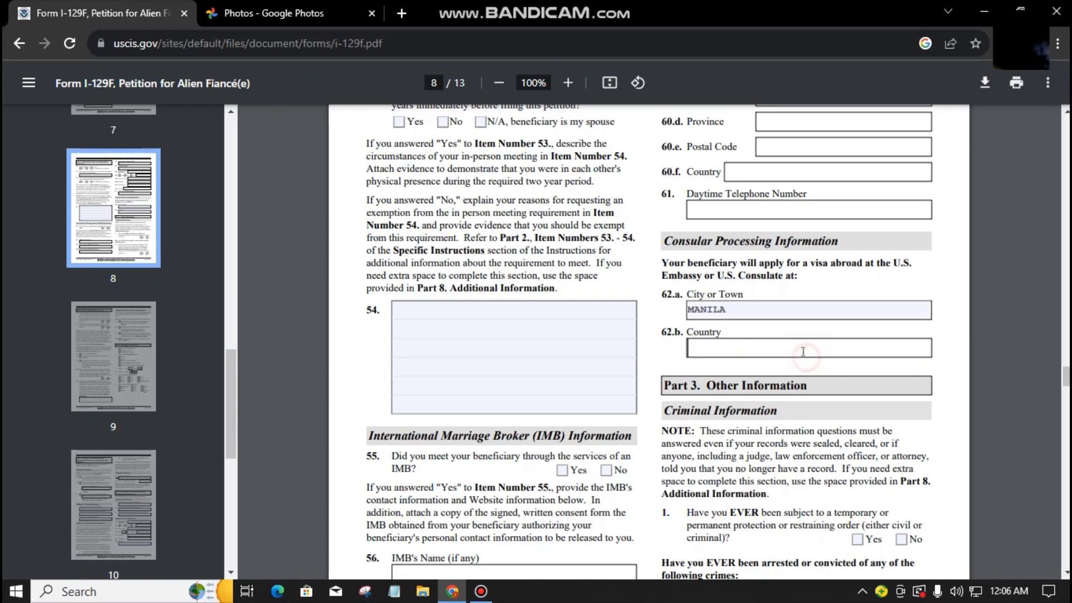
text(PHILIPPINES)
scroll(729, 251, down, 3)
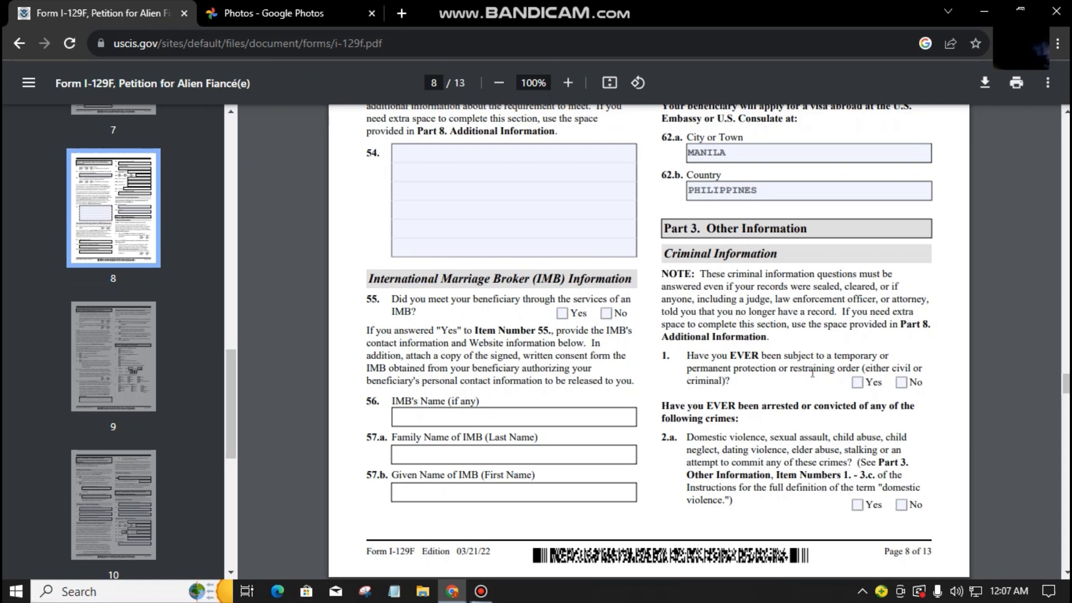
scroll(832, 340, down, 1)
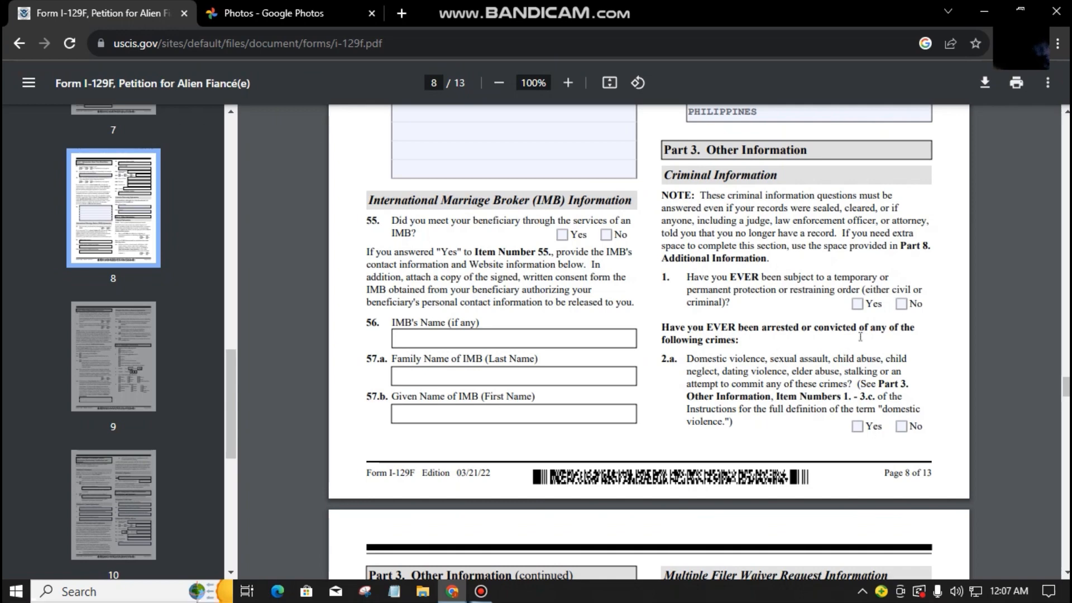
Step: Answer No to Part 3 item 1 on protection orders and to question 2.a
click(901, 304)
drag(762, 334, 766, 335)
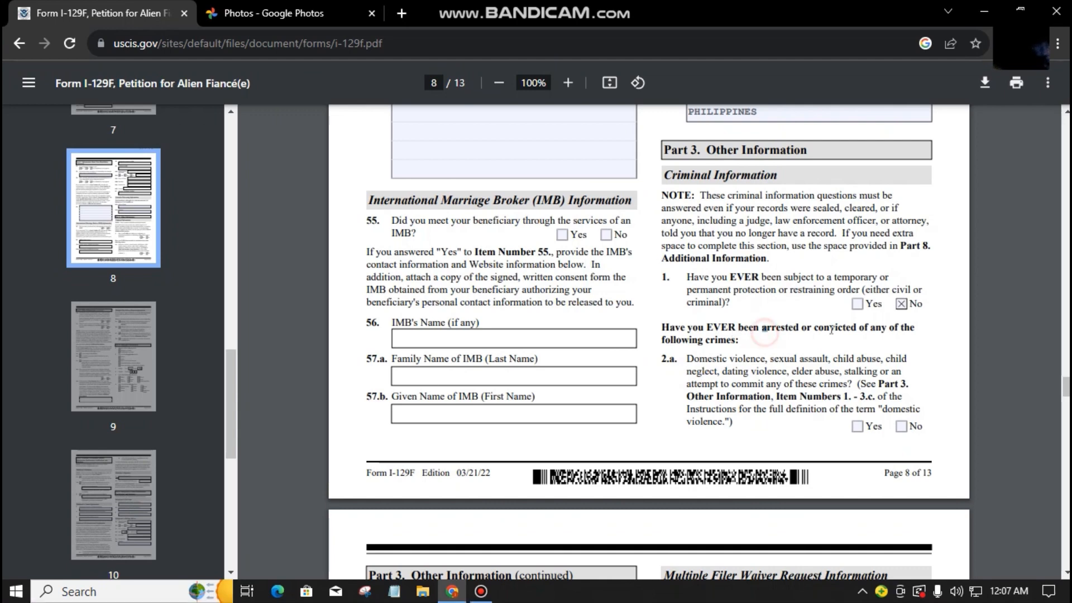
click(901, 426)
scroll(395, 282, down, 5)
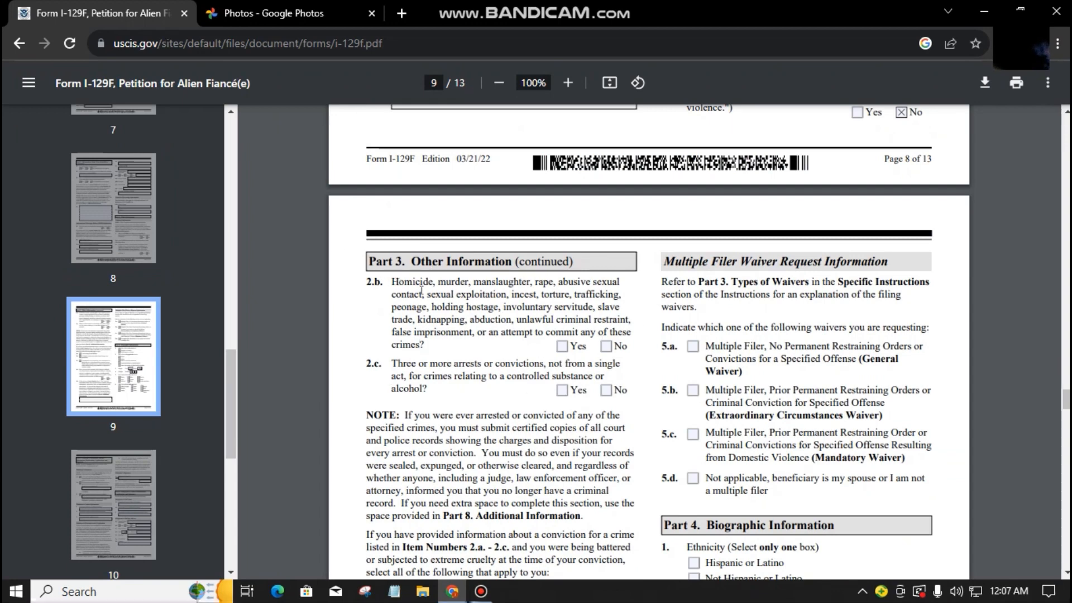
scroll(419, 287, down, 2)
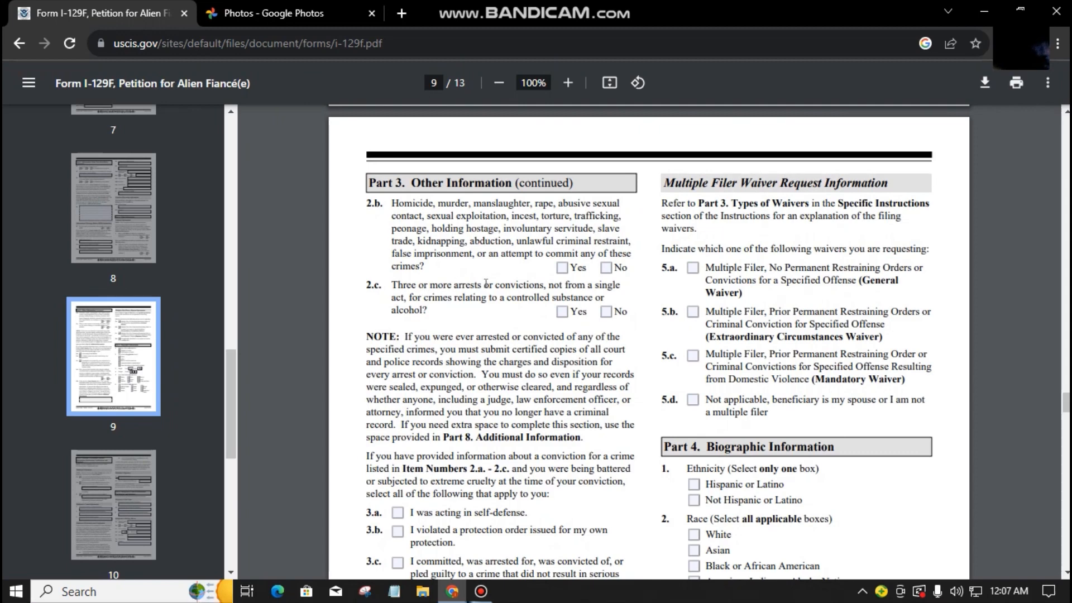
Step: Answer No to questions 2.b, 2.c and 4.a on page 9
click(606, 267)
click(605, 310)
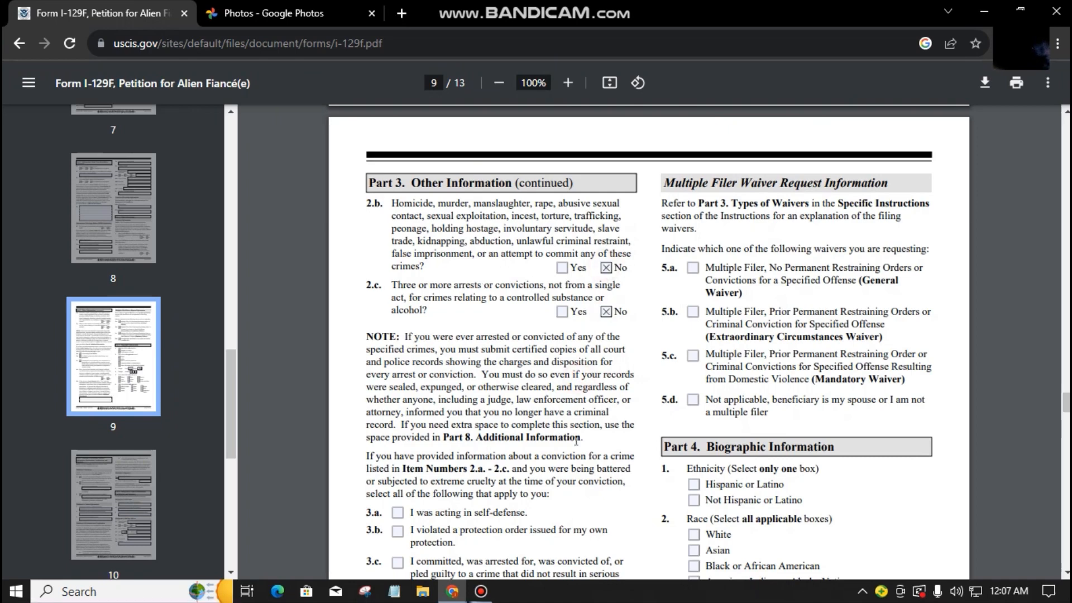
scroll(576, 378, down, 4)
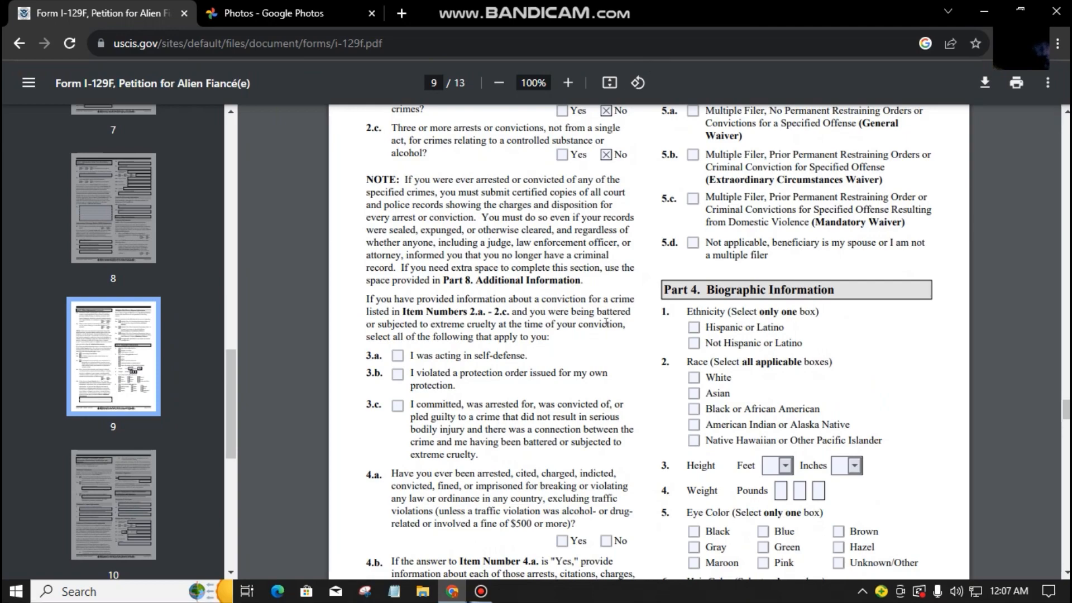
scroll(613, 431, down, 2)
scroll(613, 432, down, 4)
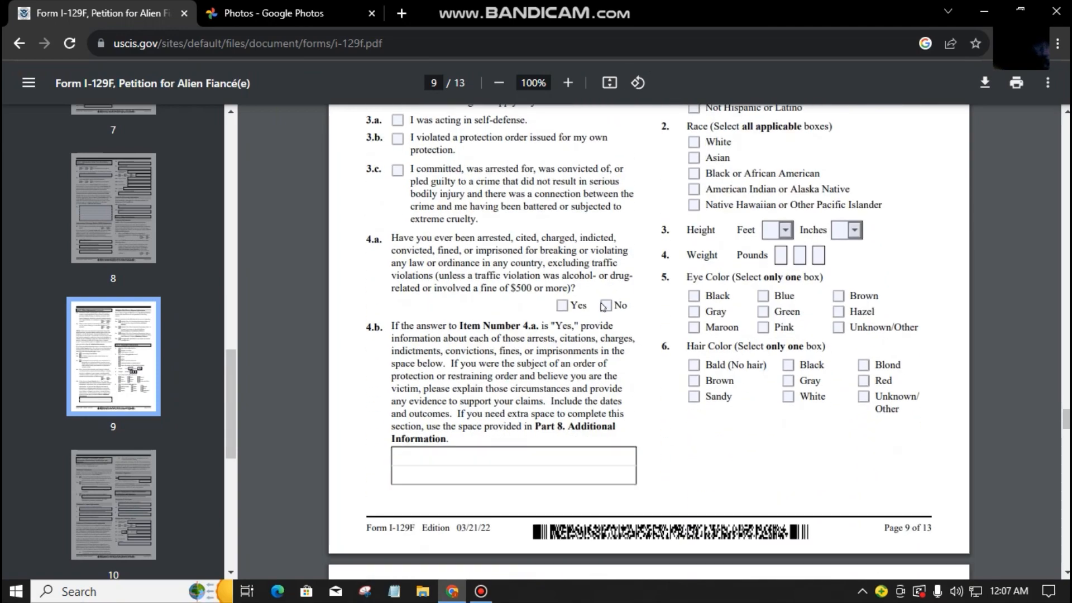
click(605, 305)
Step: Tick item 5.d on page 9, stating the beneficiary is my spouse or I am not a multiple filer
scroll(625, 428, up, 8)
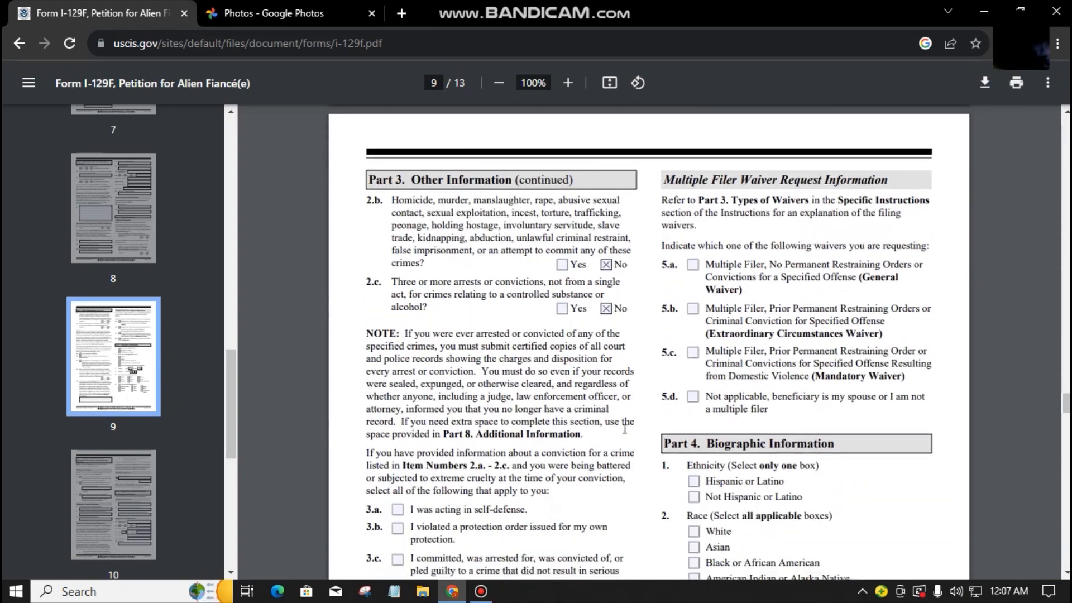
scroll(625, 428, down, 2)
scroll(625, 429, down, 5)
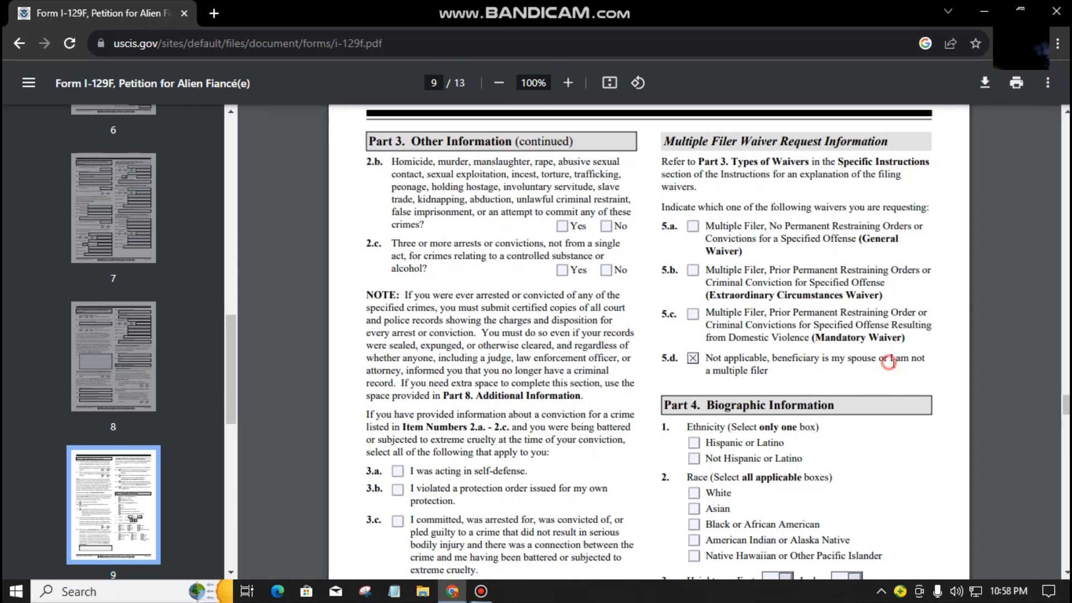
drag(885, 360, 771, 371)
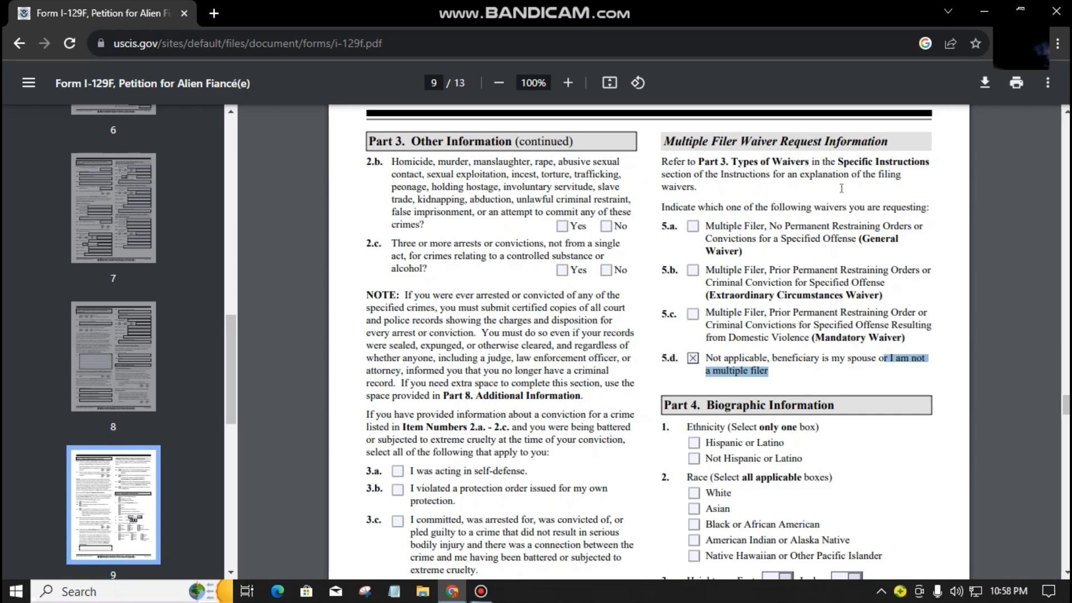
click(951, 417)
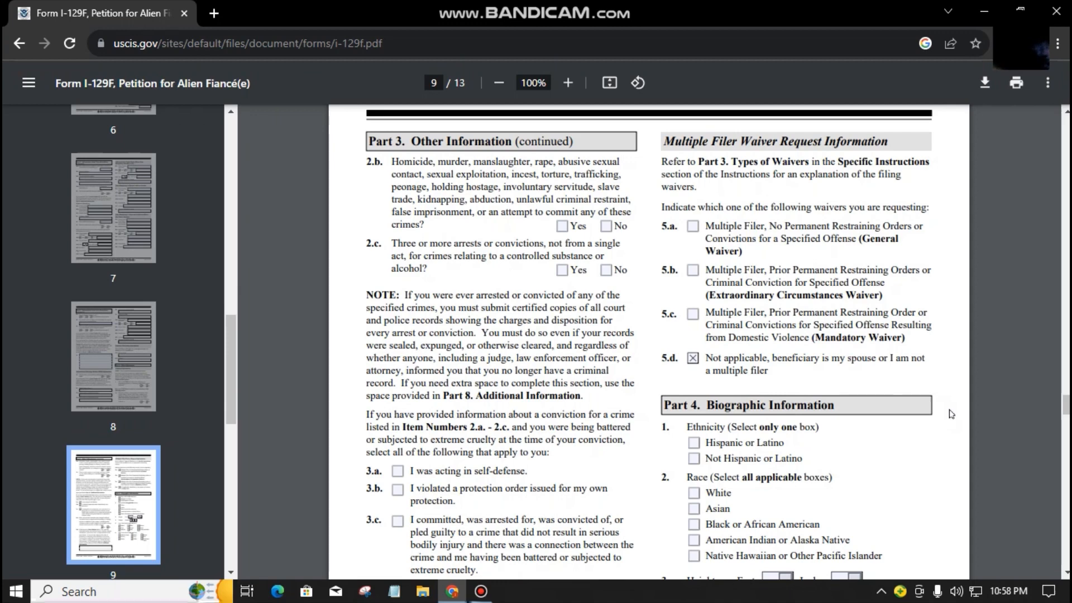
Step: Mark Not Hispanic or Latino and White, and set height to 5 feet 9 inches
scroll(874, 332, down, 4)
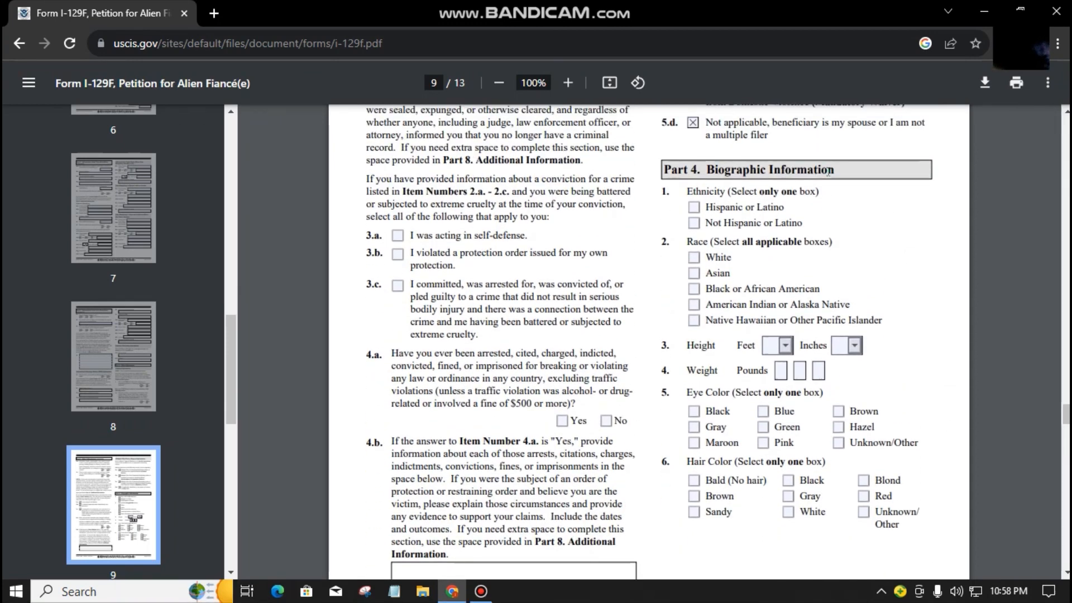
click(693, 222)
click(694, 257)
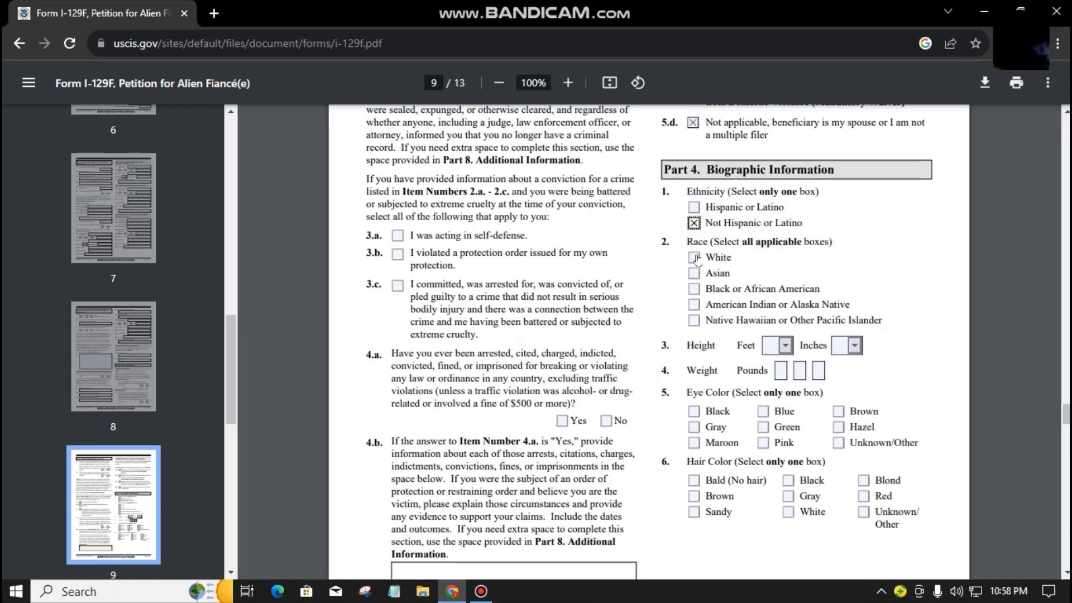
click(773, 345)
text(5)
click(840, 346)
text(9)
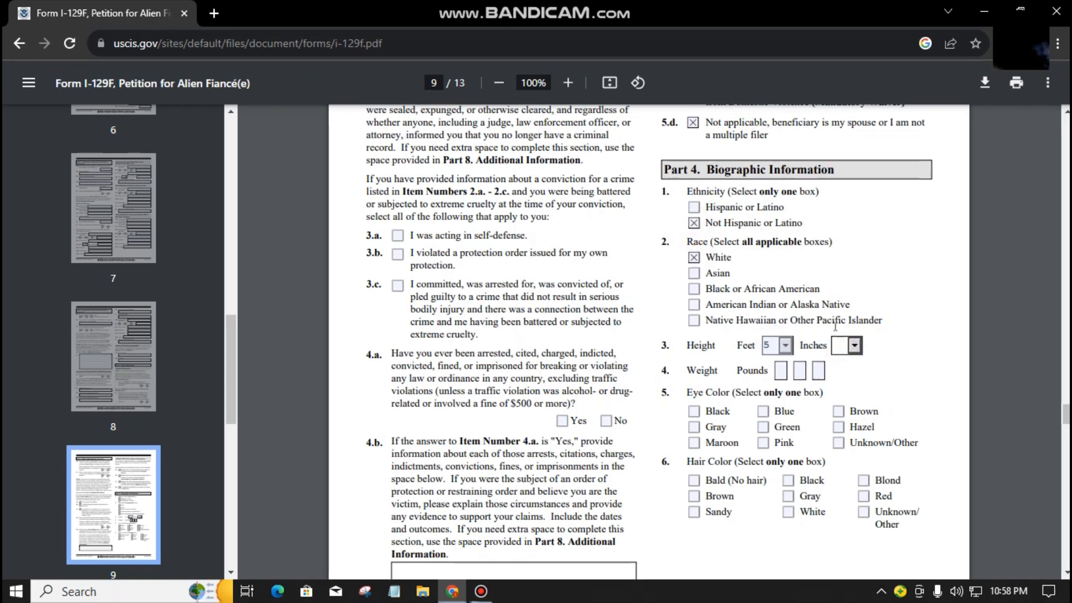
Step: Enter weight 160 pounds and check Blue eyes and Blond hair
click(781, 370)
text(1)
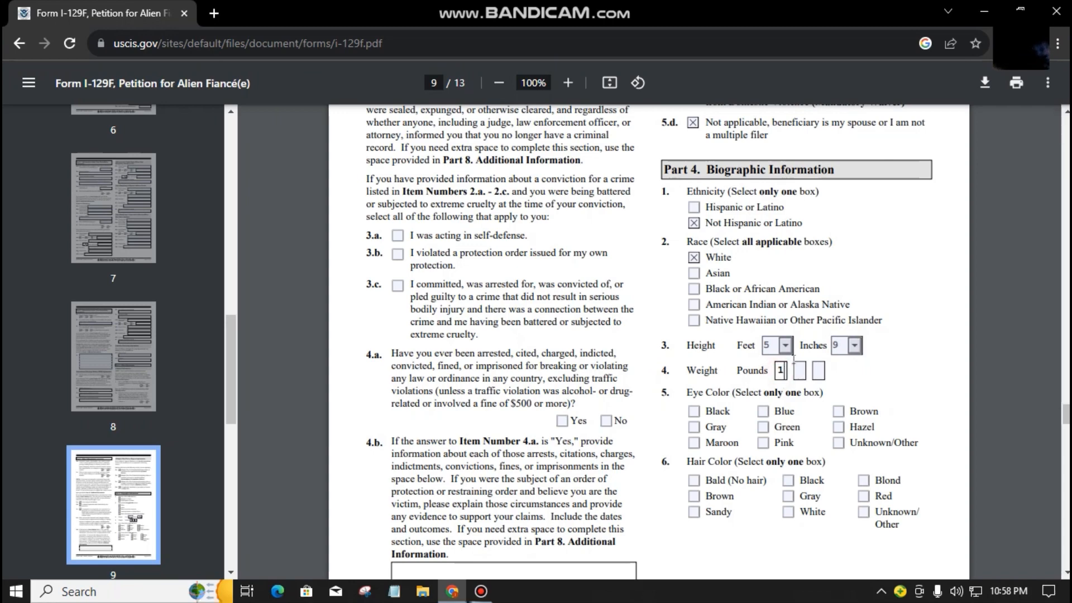
text(66)
key(BackSpace)
text(0)
click(762, 411)
click(863, 480)
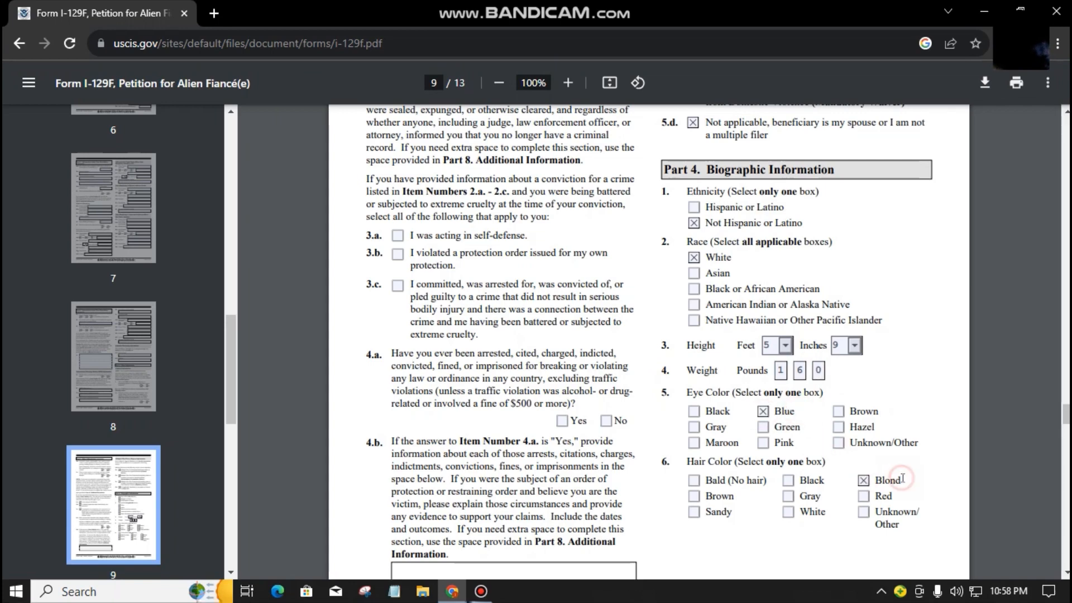
scroll(903, 476, down, 4)
Step: Check Part 5 item 1.a confirming the petitioner reads and understands English
scroll(902, 476, down, 5)
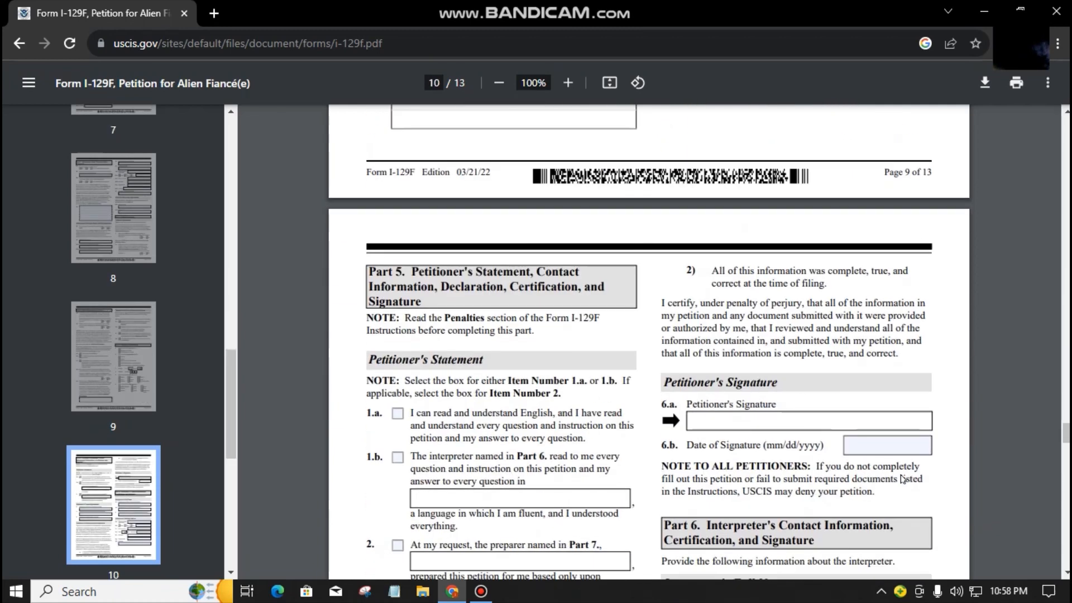
scroll(902, 479, down, 2)
scroll(899, 476, up, 2)
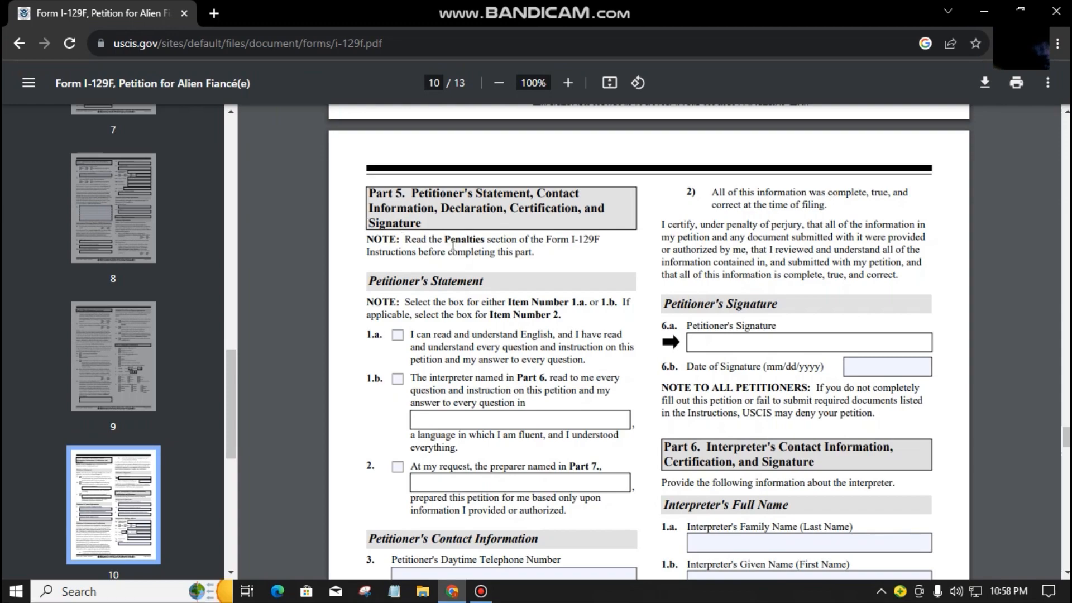
drag(454, 251, 465, 253)
scroll(556, 303, down, 2)
scroll(537, 289, up, 2)
click(538, 290)
click(397, 335)
click(609, 367)
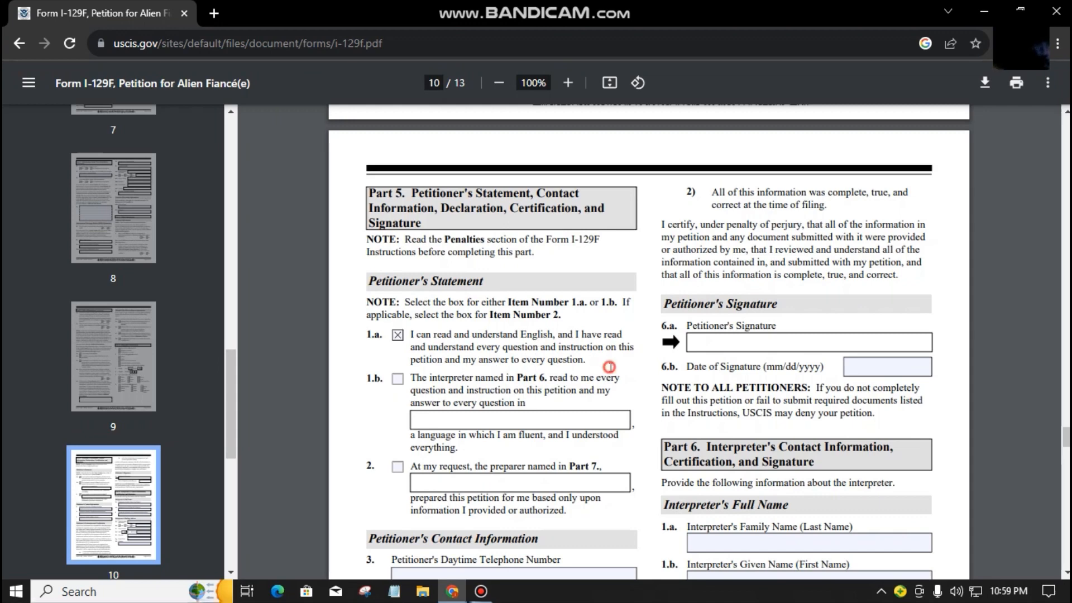
Step: Enter the petitioner's e-mail address in Part 5 item 5
scroll(608, 369, down, 4)
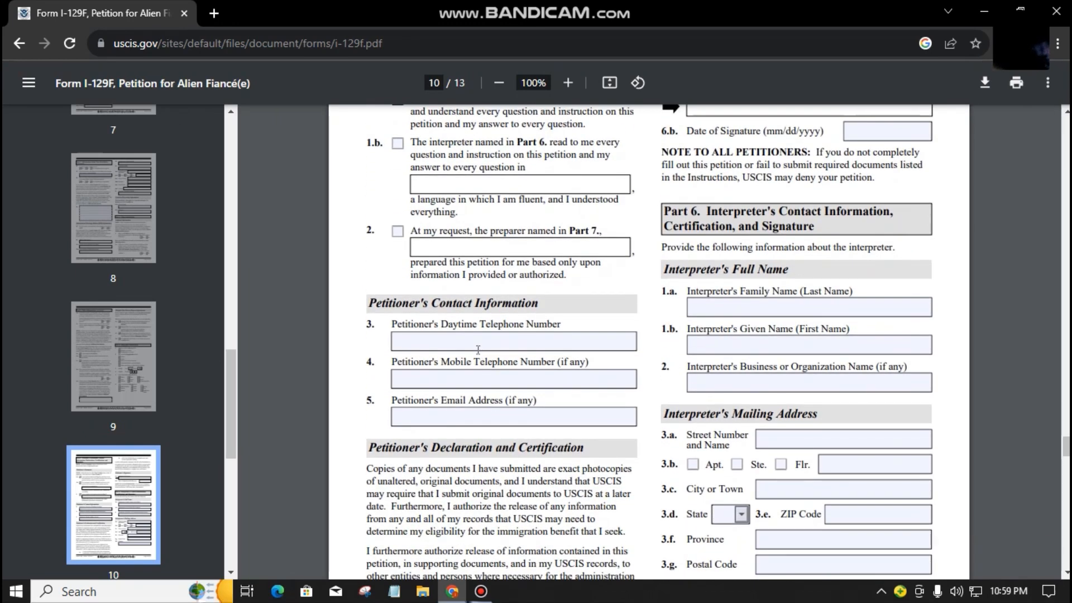
click(501, 384)
click(499, 416)
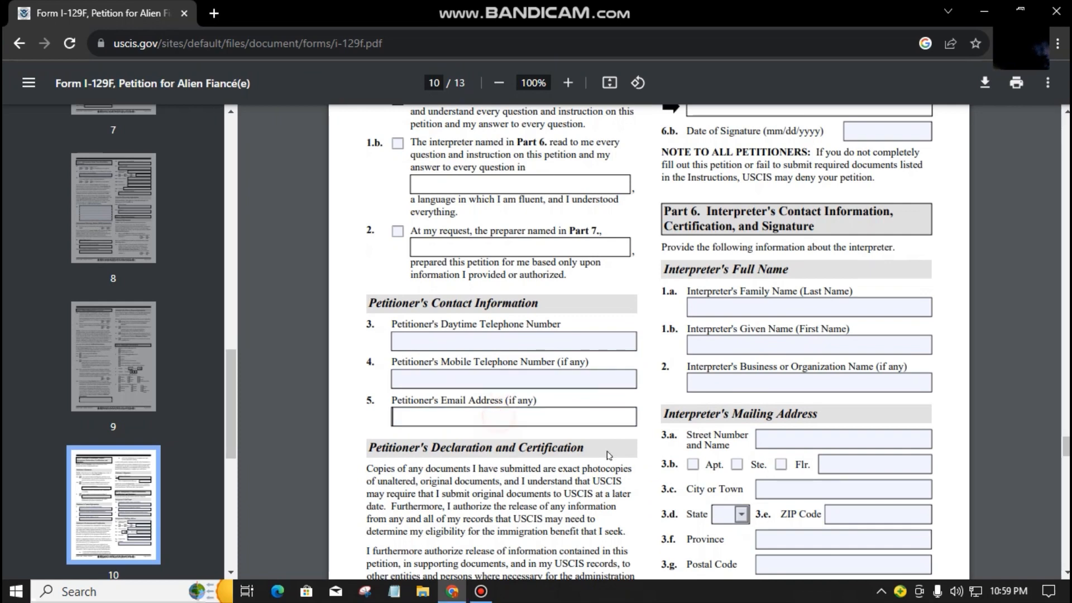
click(598, 454)
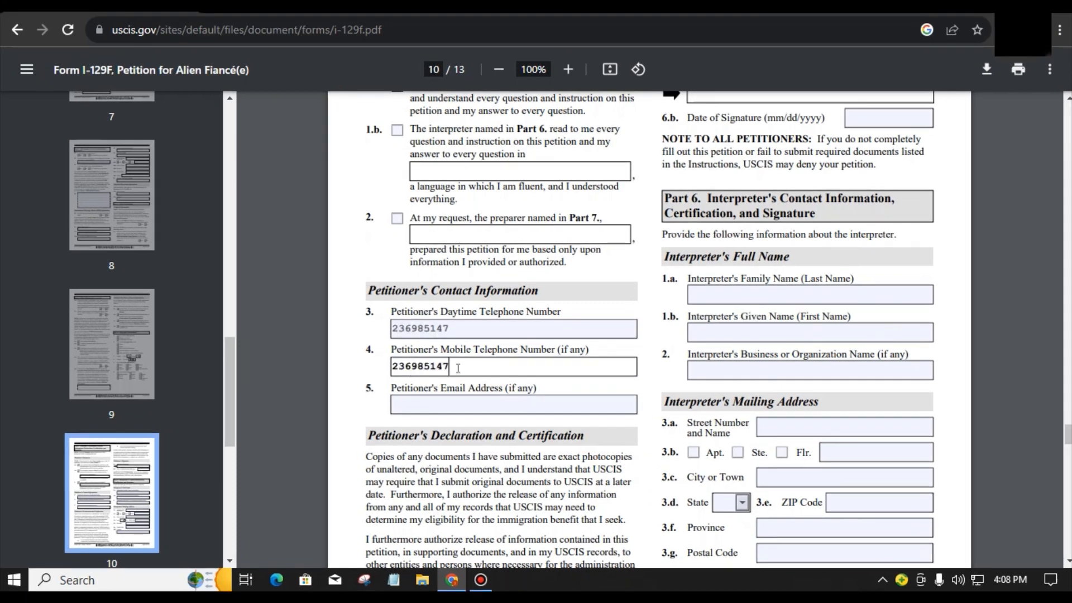
click(482, 418)
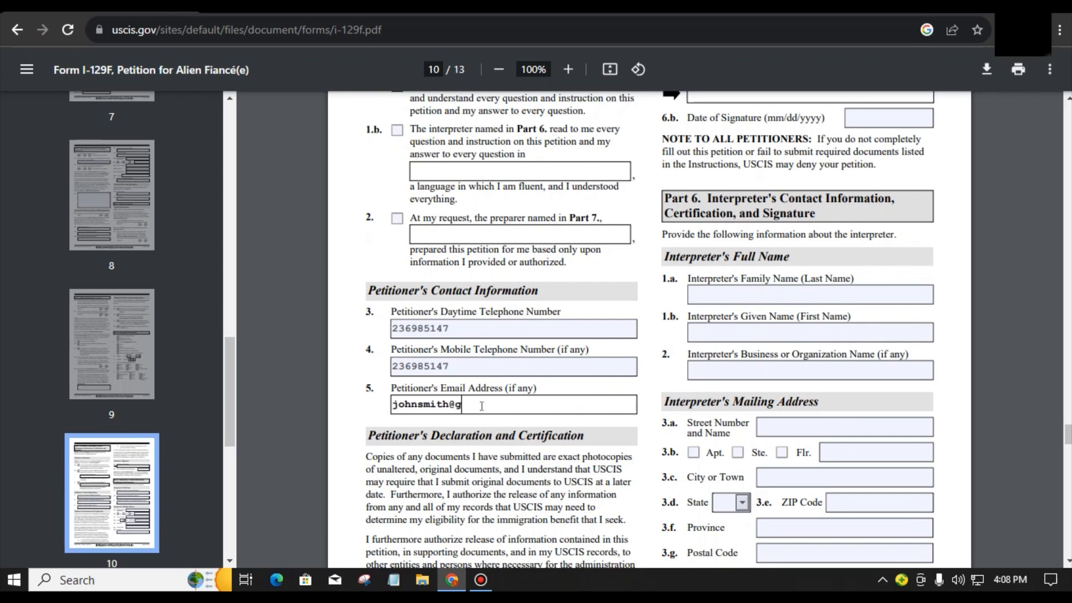
scroll(688, 217, up, 3)
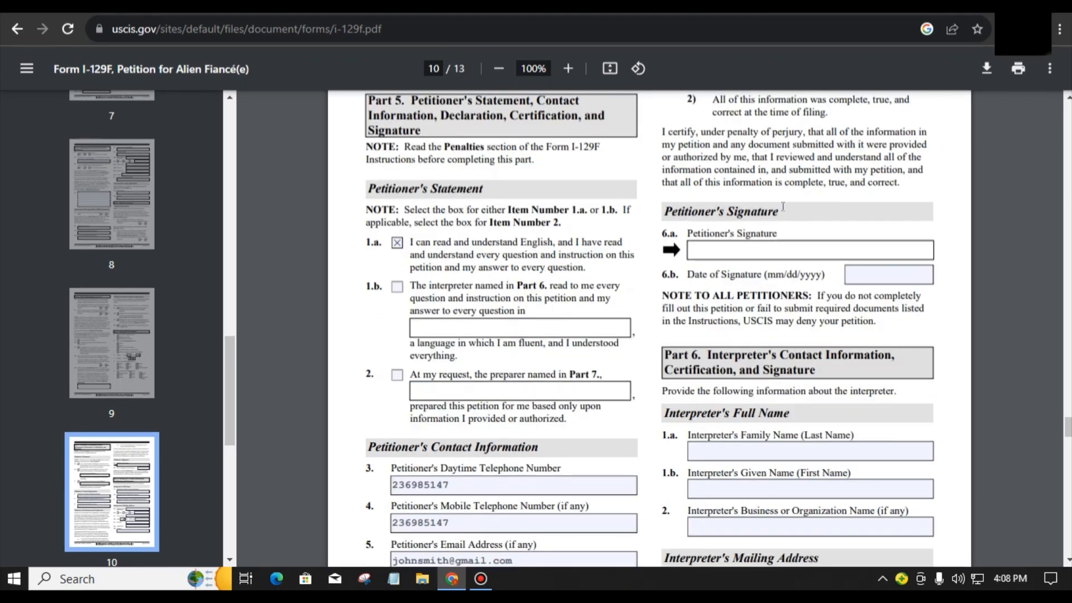
click(706, 246)
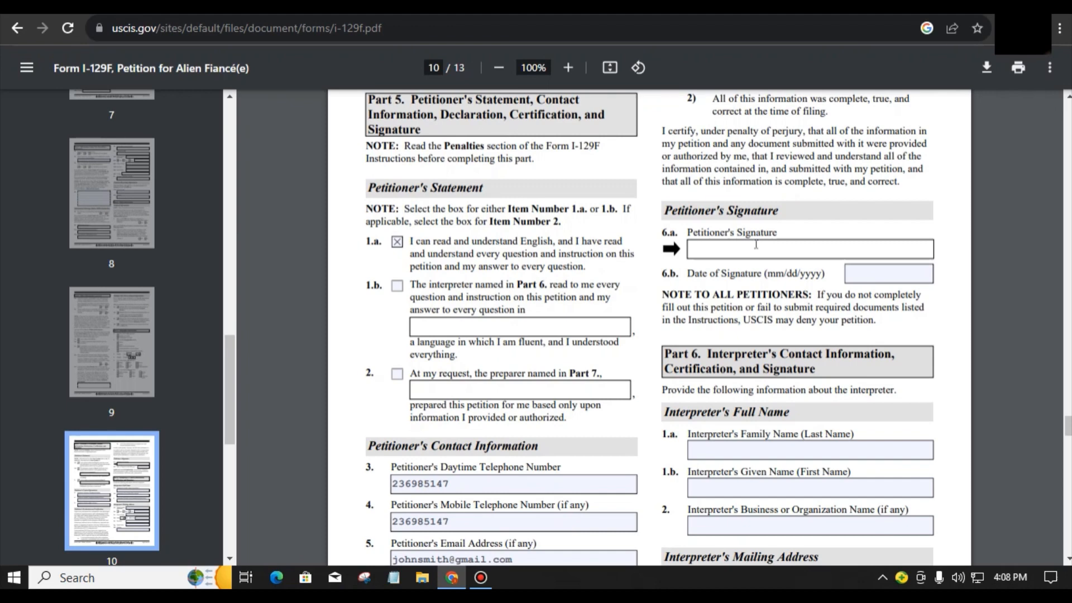
click(860, 278)
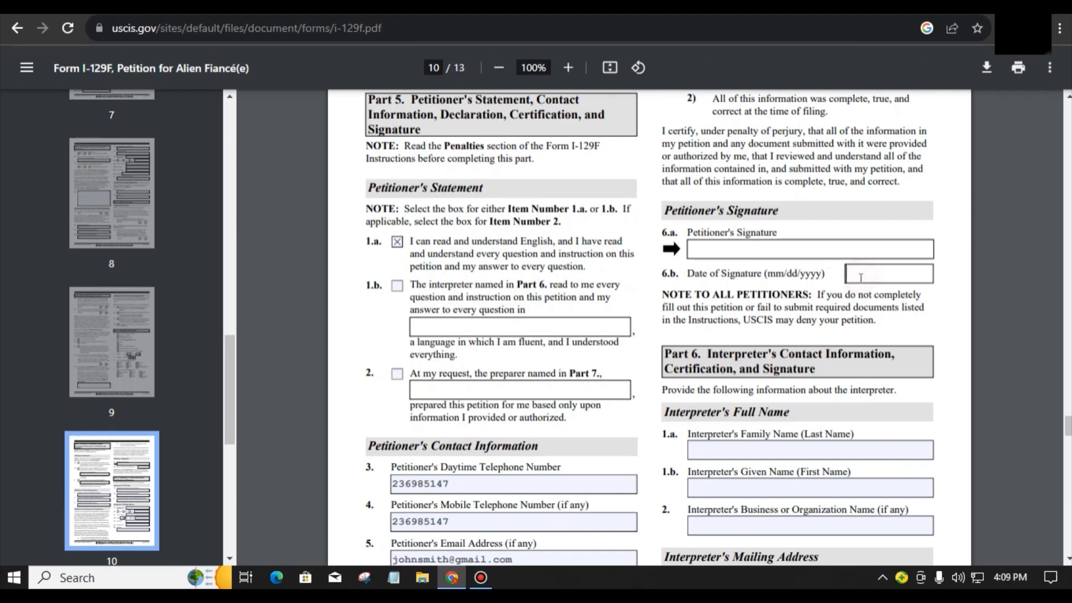
click(817, 310)
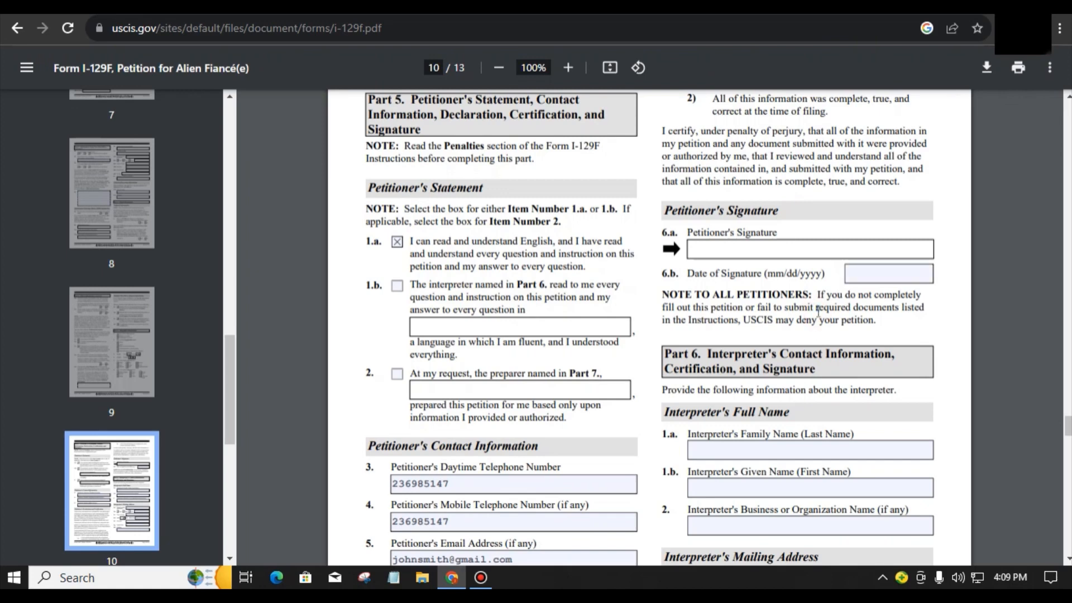
triple_click(761, 209)
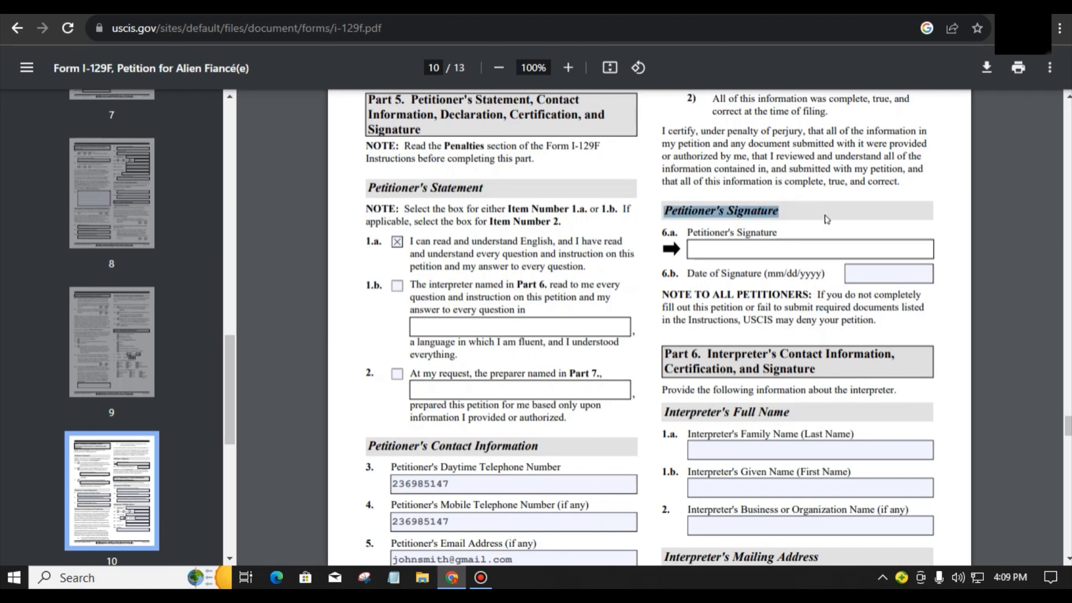
scroll(826, 213, down, 1)
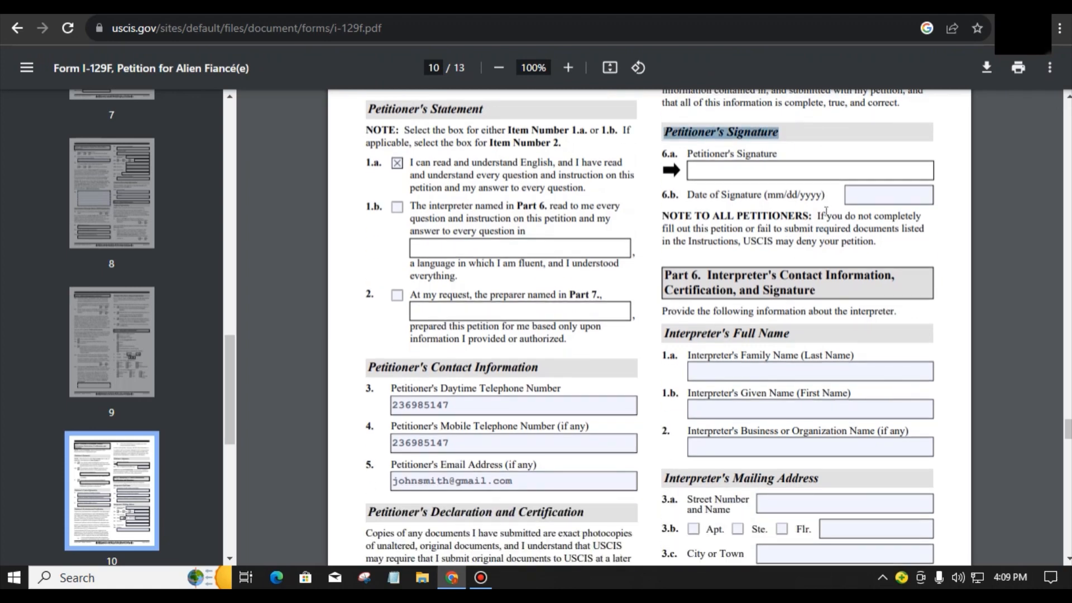
click(841, 305)
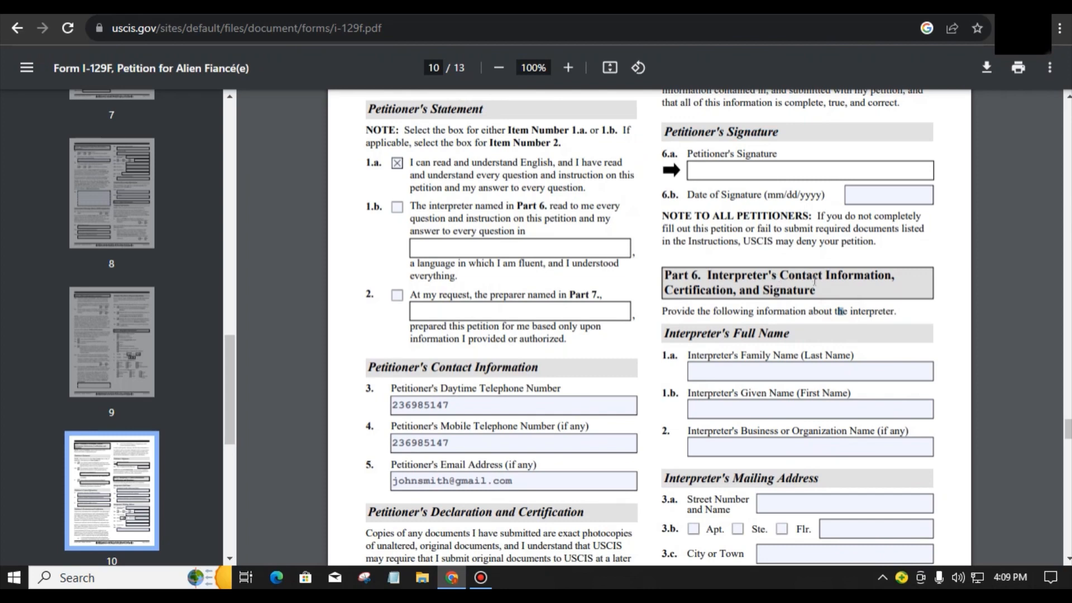
scroll(826, 293, down, 1)
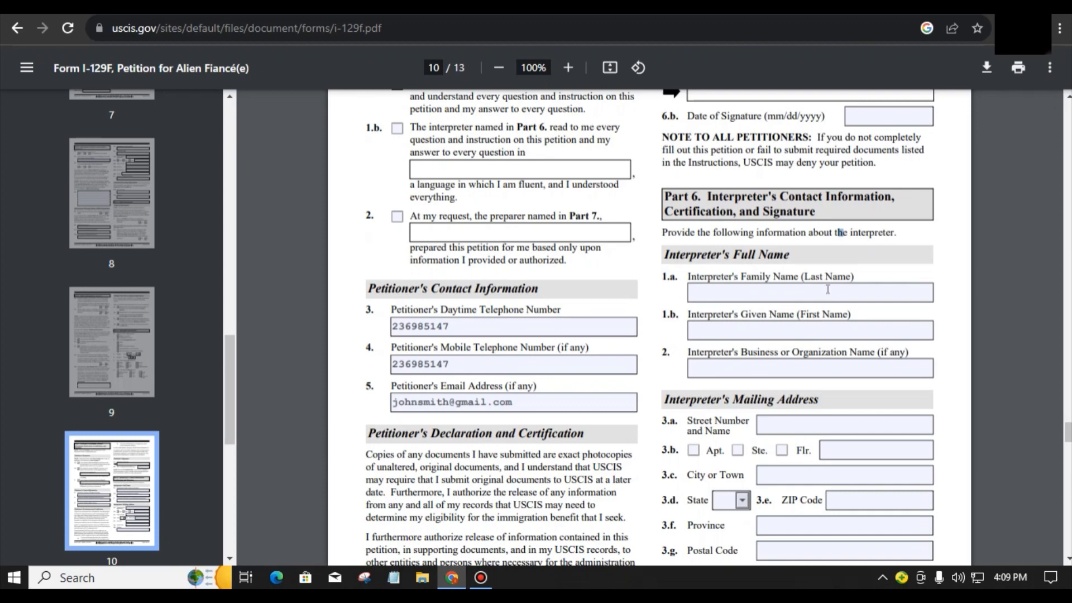
Step: Enter n/a for the interpreter's family name, given name and business name
click(828, 290)
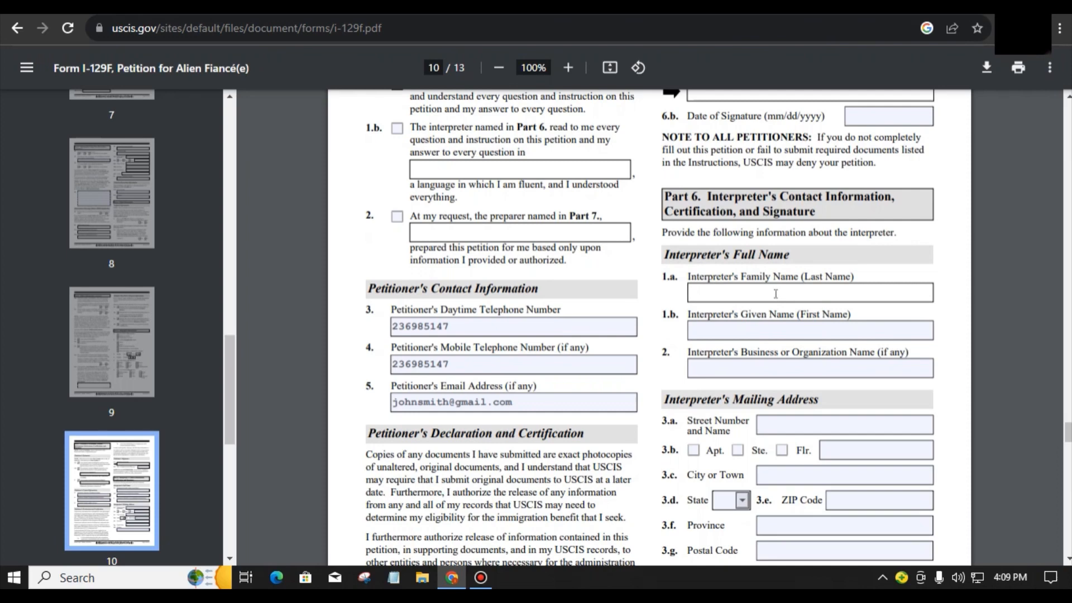
text(n/a)
click(749, 336)
text(n/a)
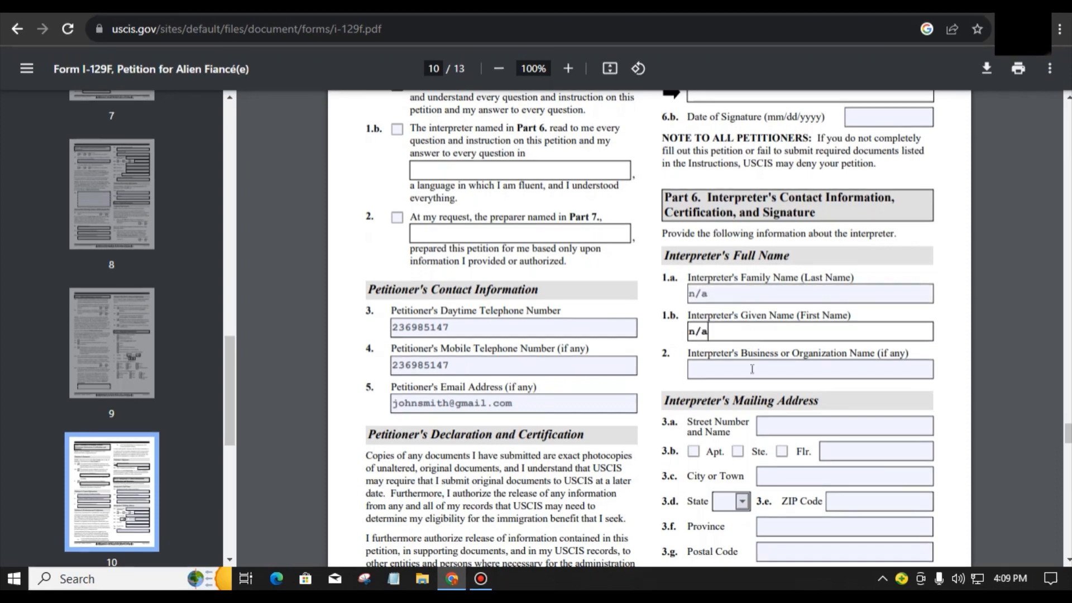
click(751, 369)
text(n/a)
scroll(752, 369, down, 2)
Step: Paste n/a into the interpreter's mailing address fields, from street through country
click(803, 270)
text(n/a)
click(854, 293)
text(n/a)
click(844, 316)
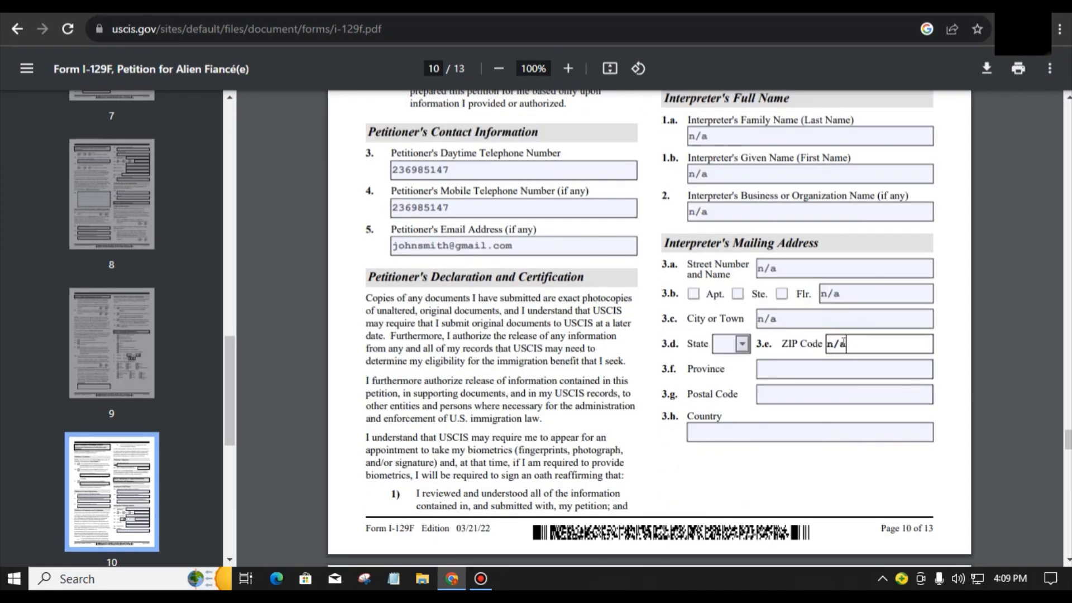
click(833, 368)
text(n/a)
click(809, 393)
text(n/a)
click(780, 426)
text(n/a)
click(789, 458)
scroll(790, 457, down, 6)
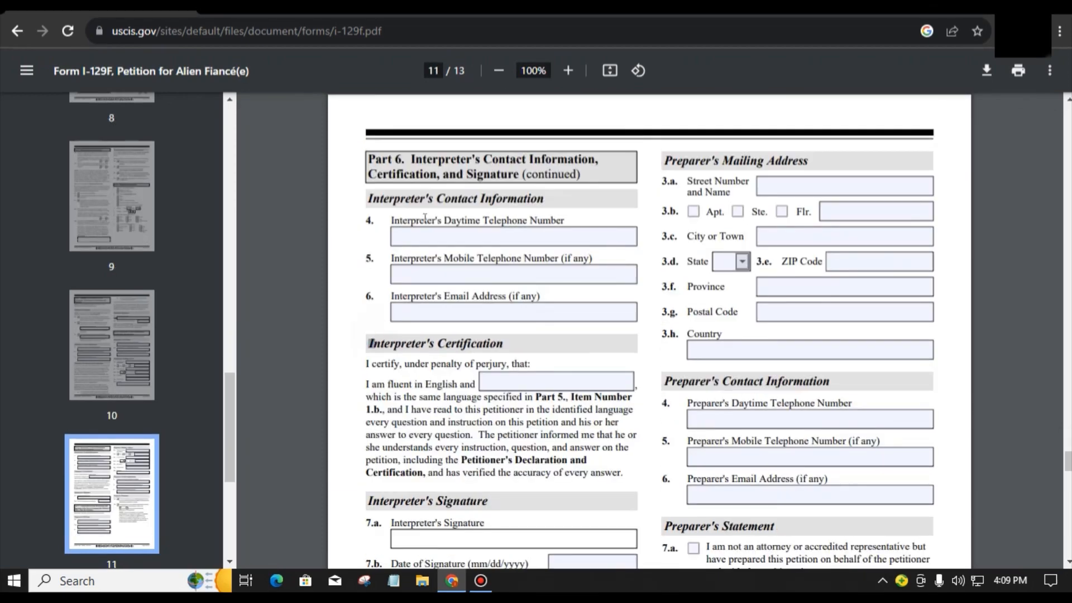
Step: Paste n/a into the interpreter's daytime phone, mobile phone and e-mail fields
click(424, 236)
text(n/a)
click(430, 274)
text(n/a)
click(437, 311)
text(n/a)
Step: Scroll down to page 13, the Part 8 Additional Information section
scroll(479, 342, down, 4)
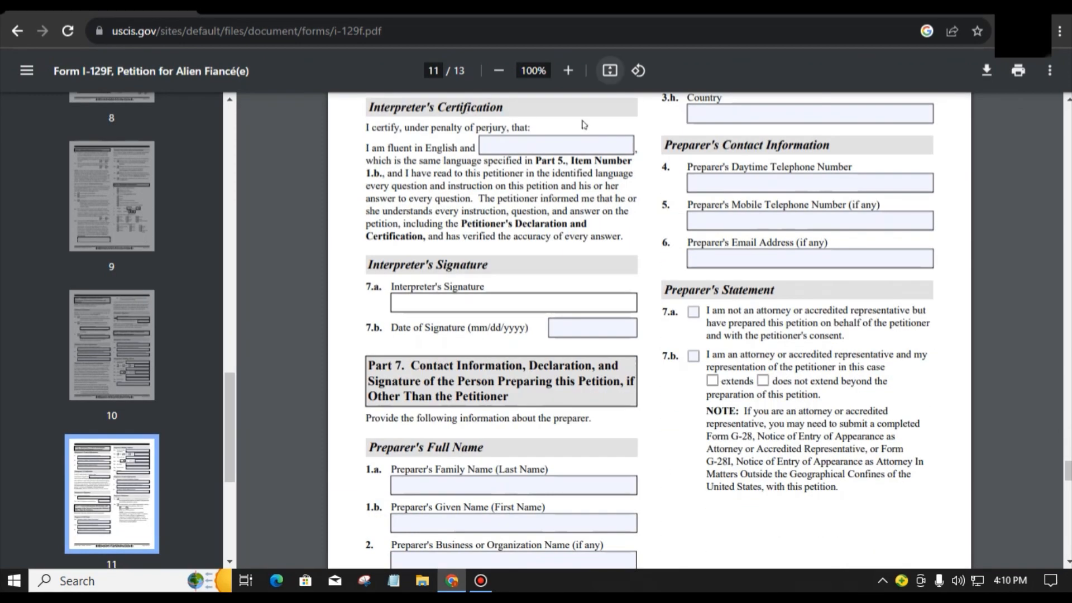
scroll(583, 124, down, 3)
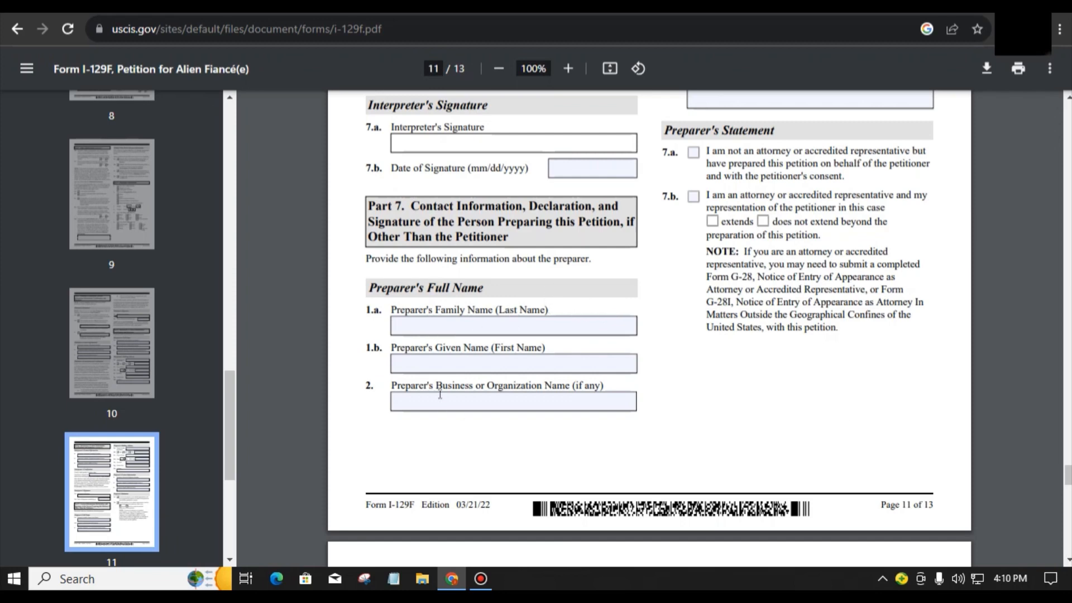
scroll(475, 408, up, 1)
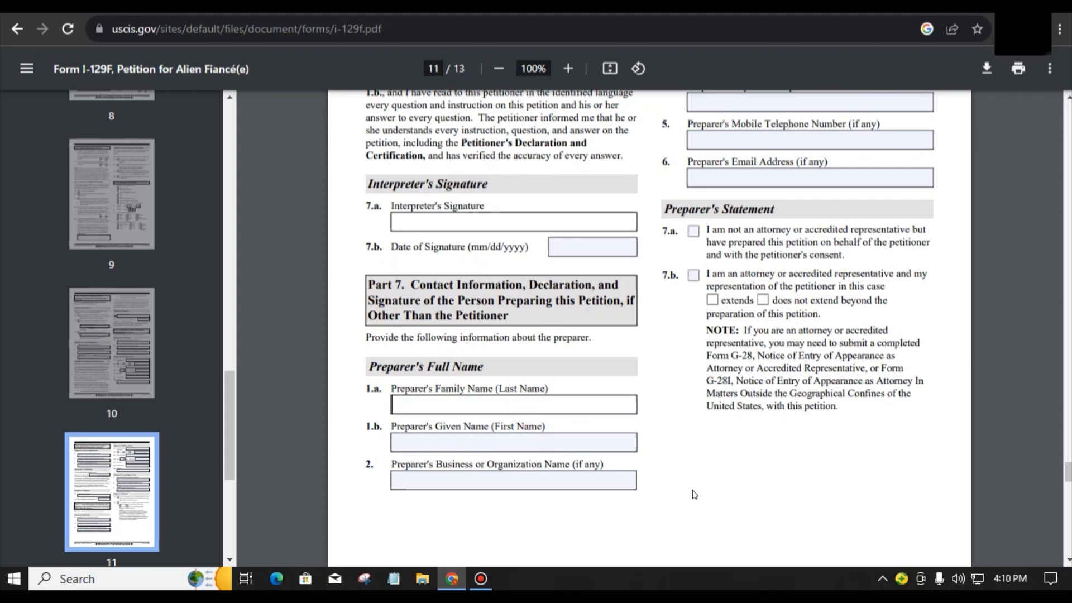
scroll(695, 494, up, 2)
scroll(745, 382, up, 5)
scroll(737, 357, down, 1)
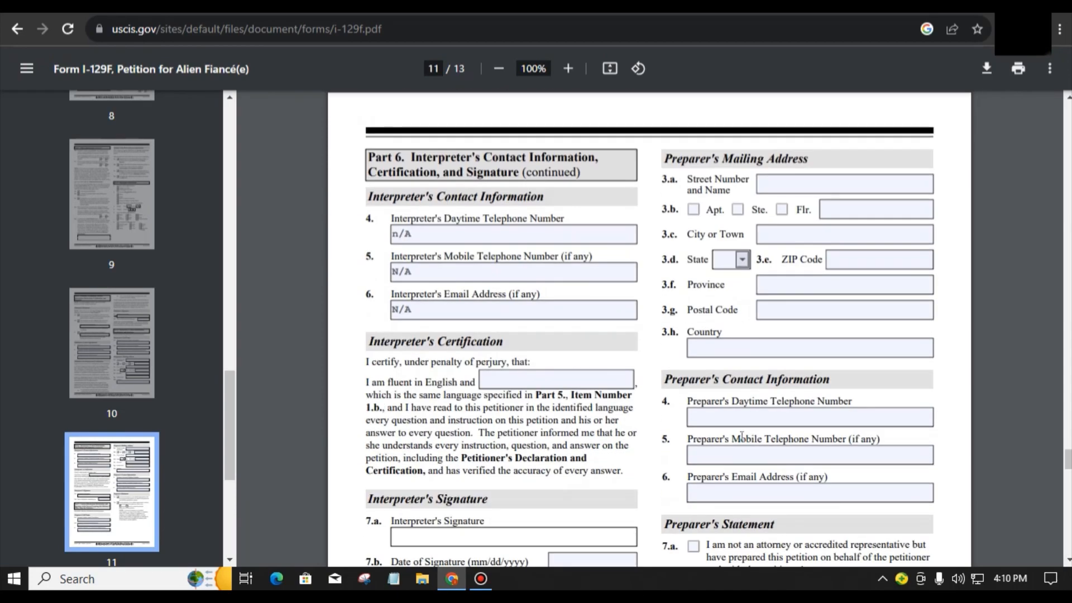
scroll(741, 432, down, 5)
scroll(741, 432, down, 9)
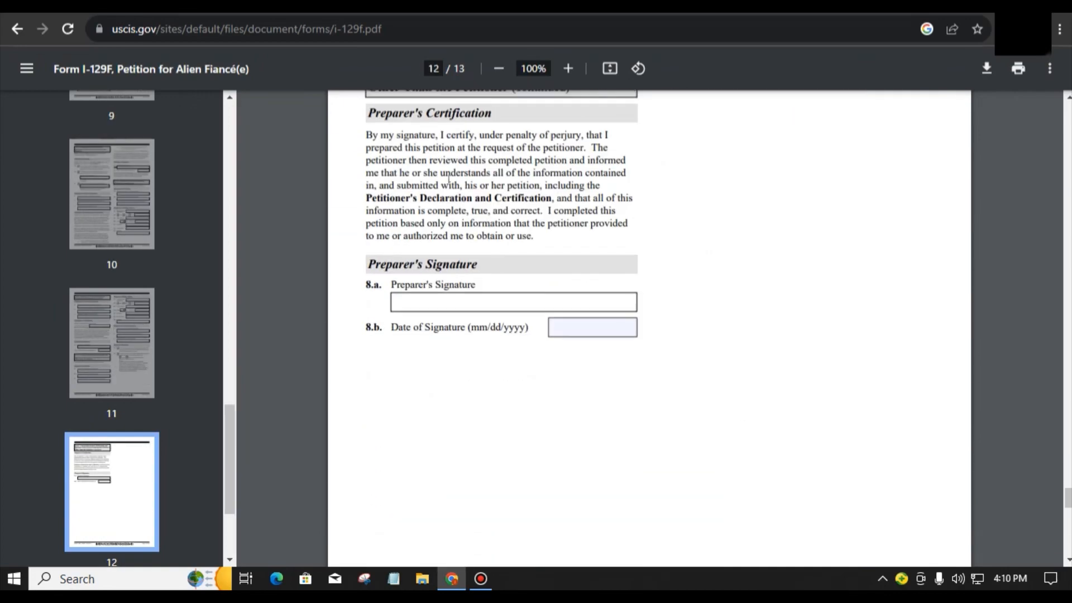
scroll(580, 337, down, 3)
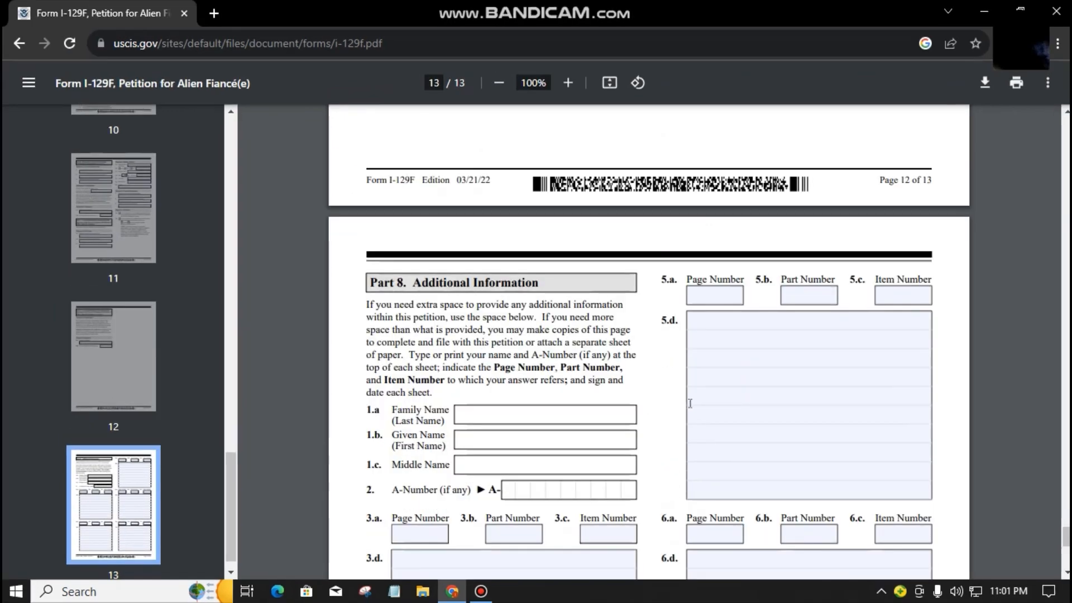
scroll(522, 312, down, 3)
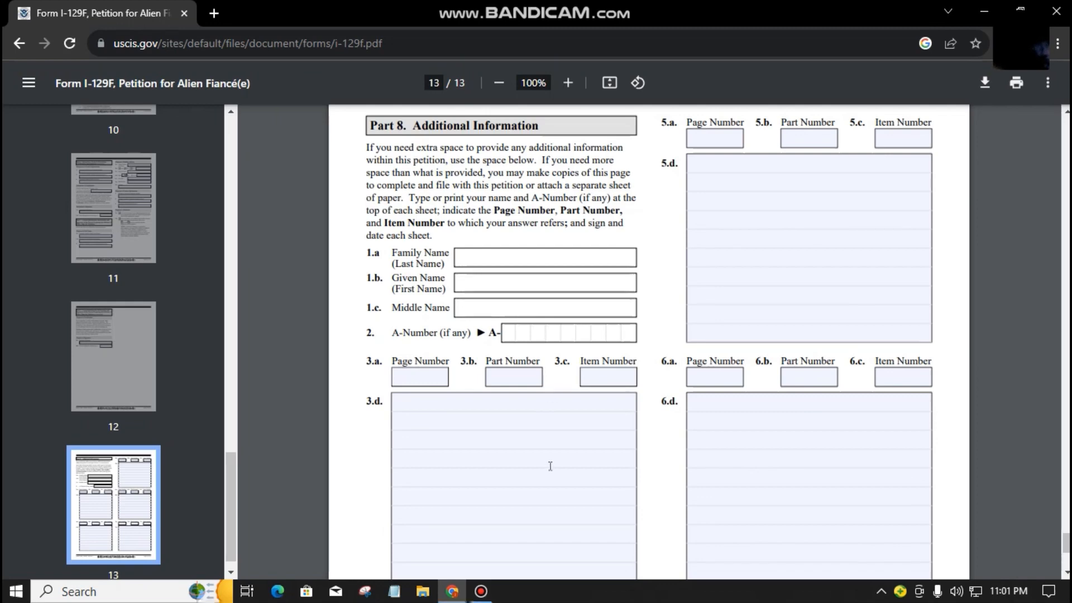
Step: Leave the Part 8 page, part number and 3.d/4.d boxes blank, then return to page 1
click(583, 422)
scroll(591, 459, down, 3)
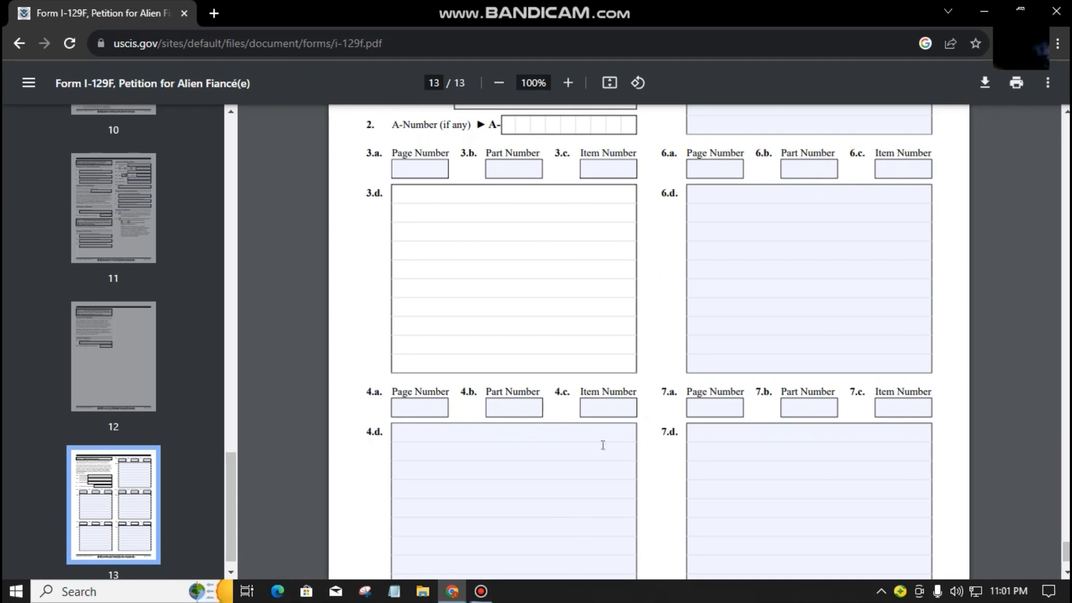
click(570, 493)
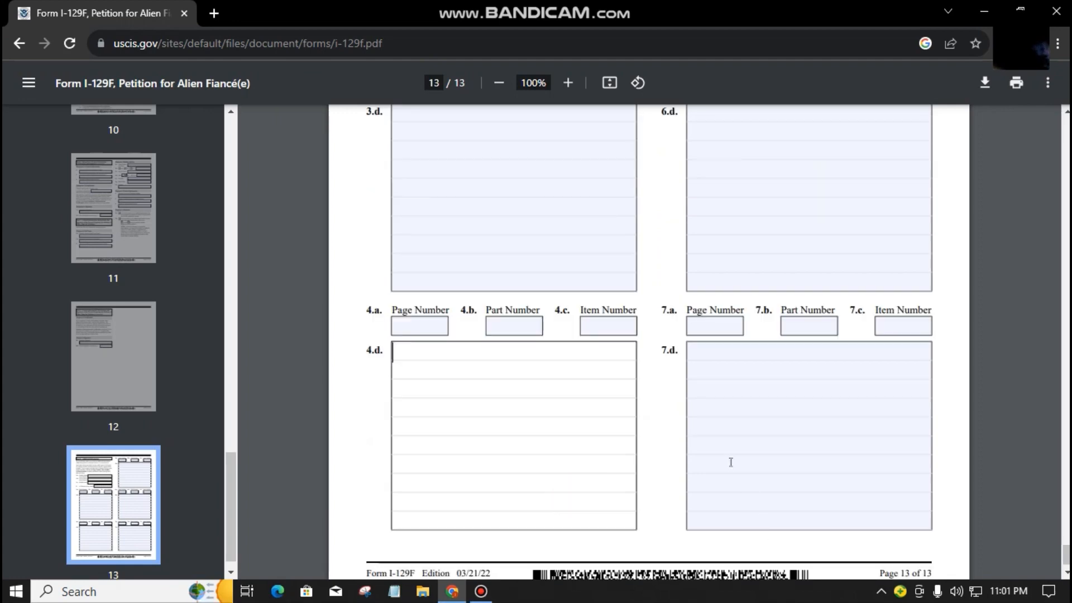
scroll(497, 258, up, 4)
click(421, 241)
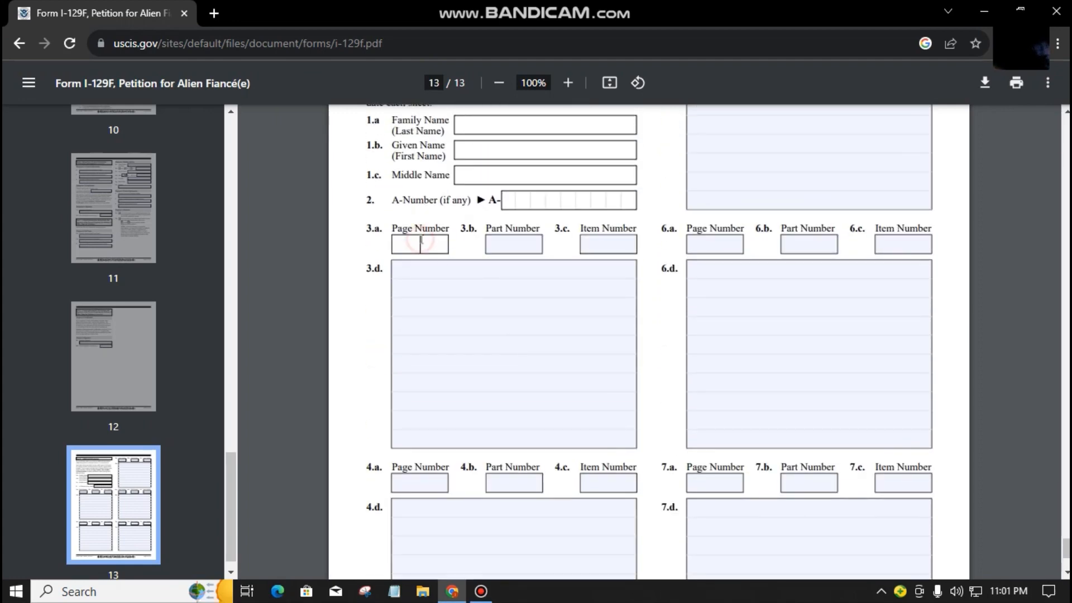
click(515, 243)
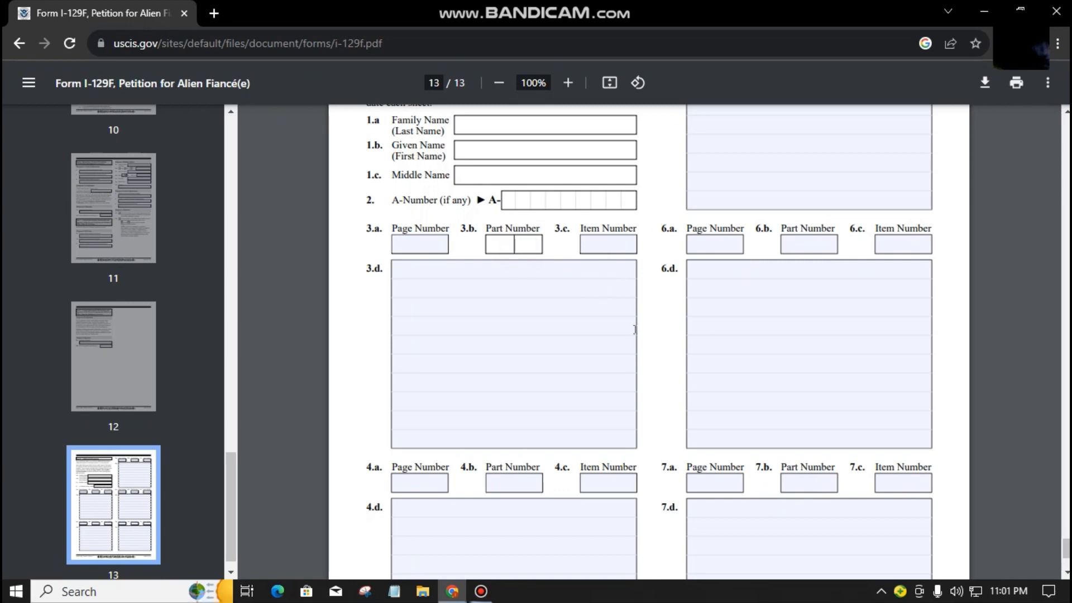
scroll(637, 328, down, 3)
click(654, 323)
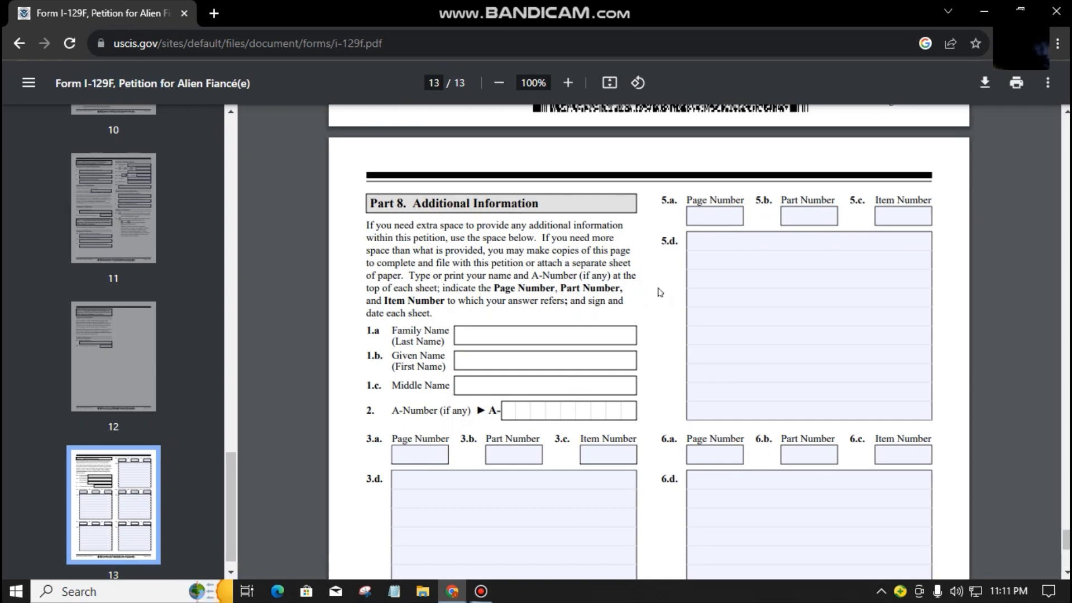
scroll(1065, 539, up, 2)
drag(1065, 533, 1065, 126)
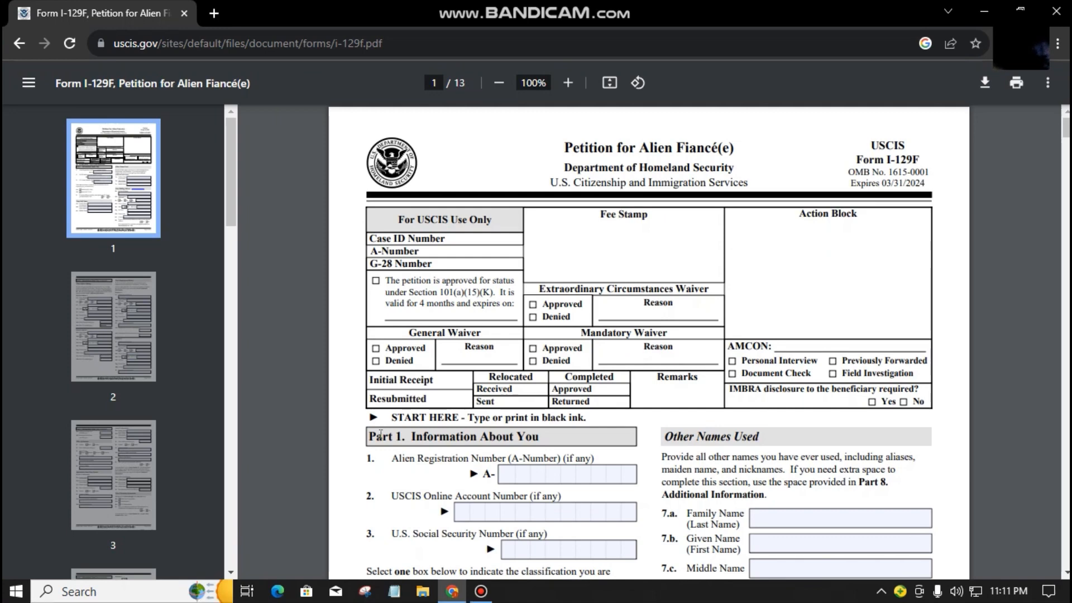
scroll(706, 474, down, 3)
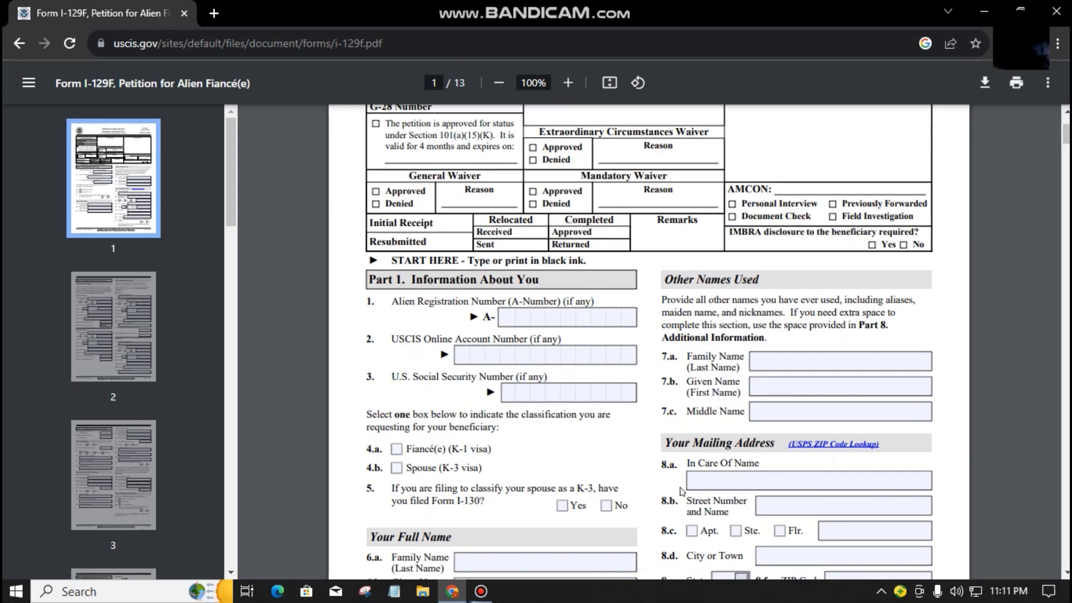
scroll(700, 462, down, 1)
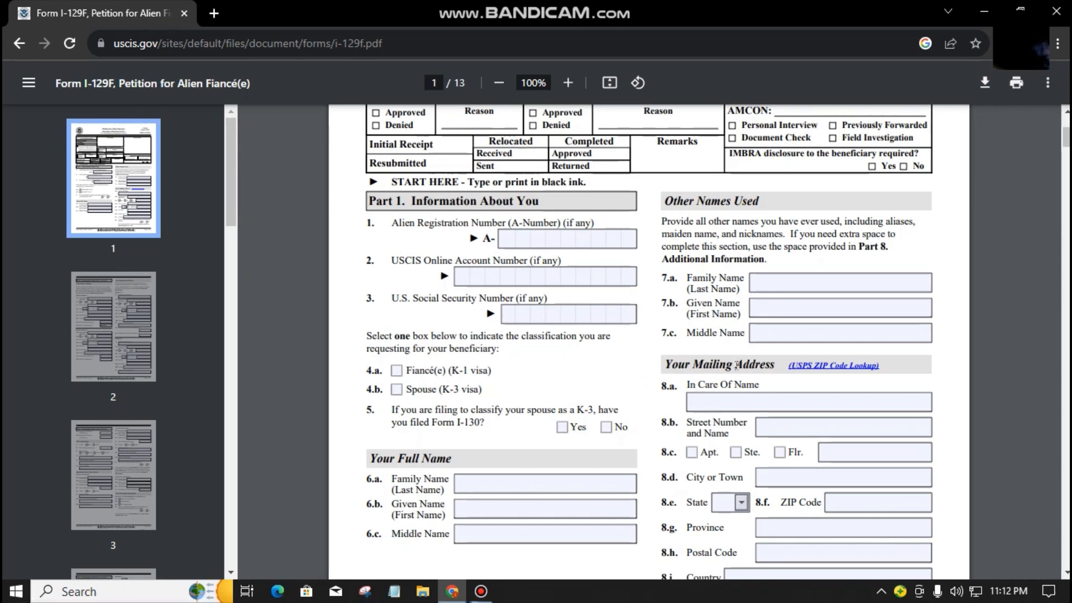
scroll(915, 362, down, 10)
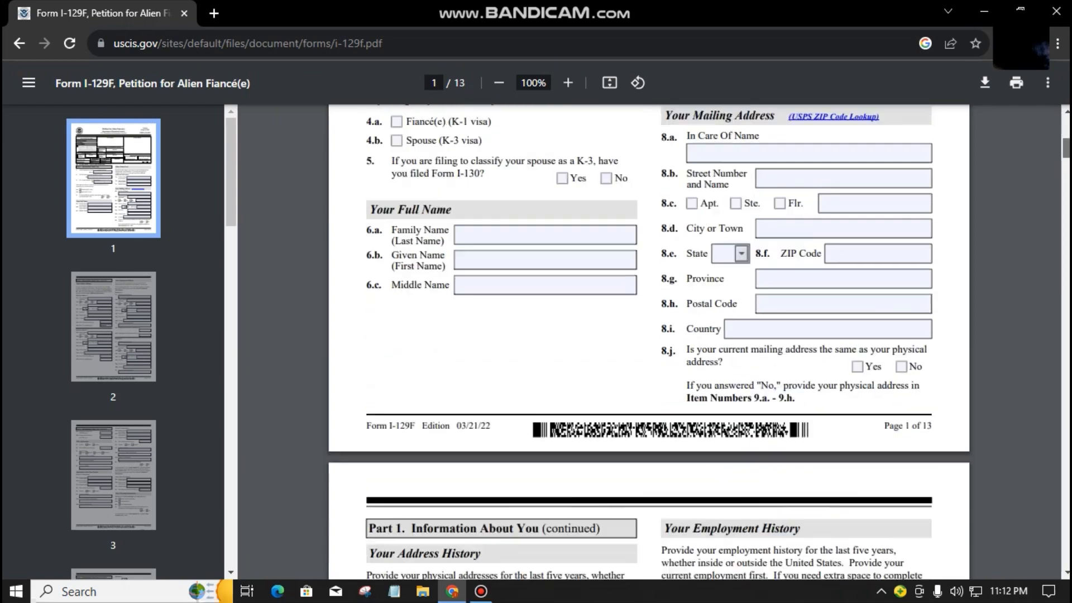
scroll(596, 429, up, 10)
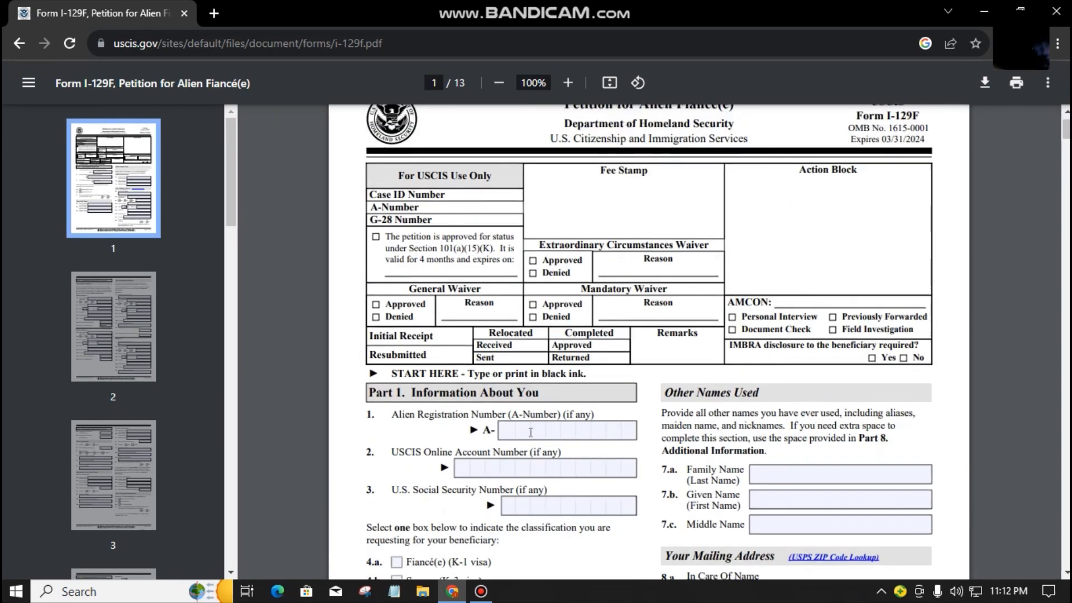
click(596, 430)
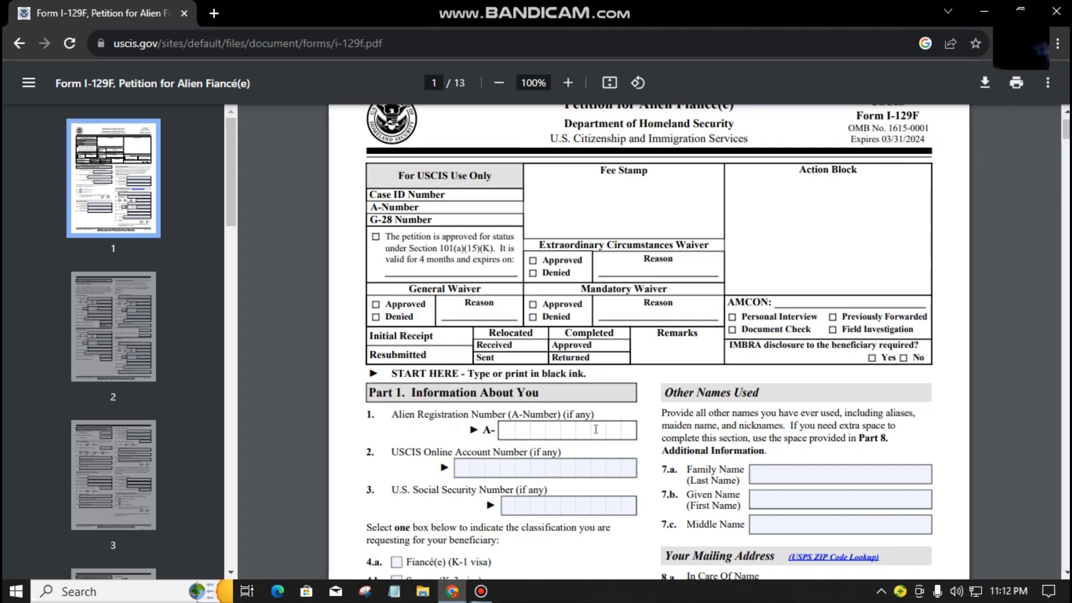
scroll(649, 457, up, 1)
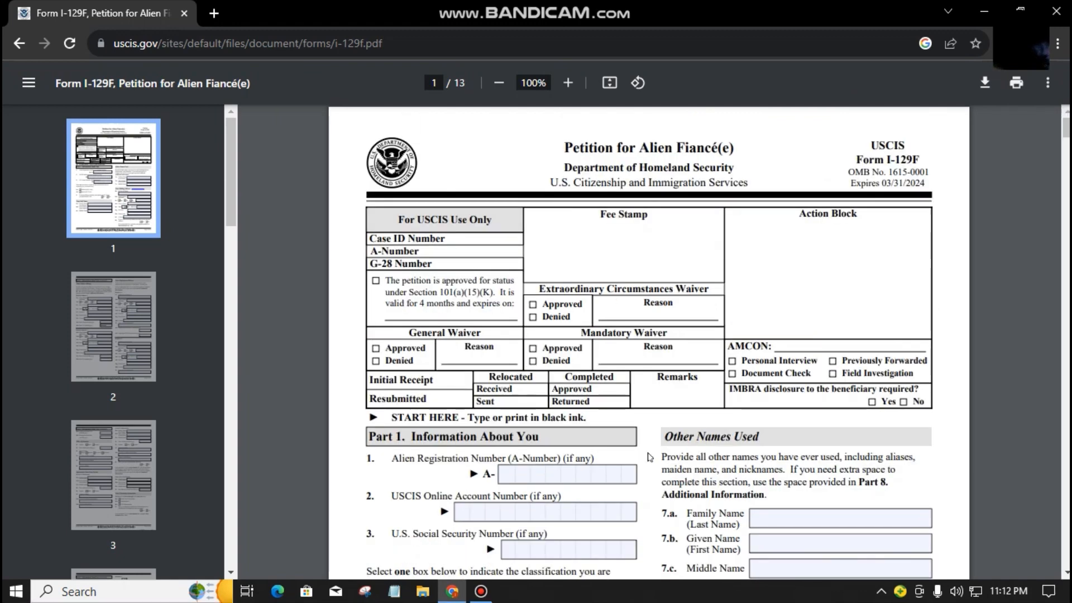